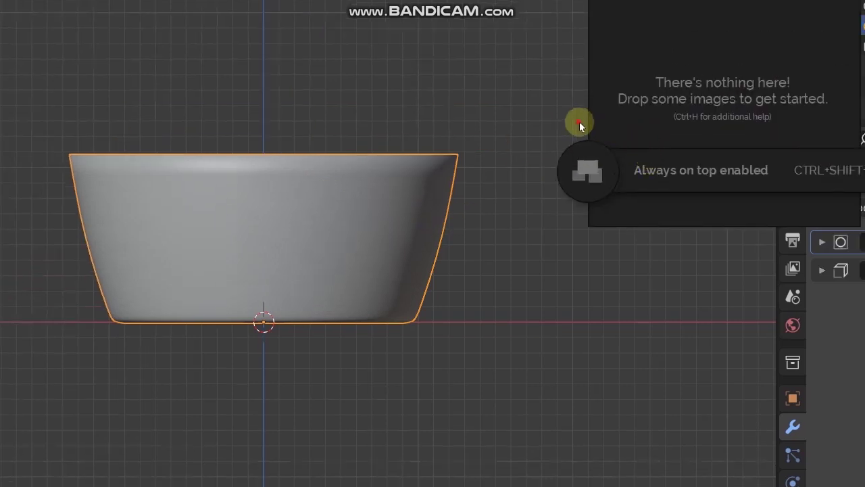
# Load the reference scene Pap_and_akara.pur from the Pureref documents folder in PureRef
pyautogui.hotkey('ctrl', 'l')
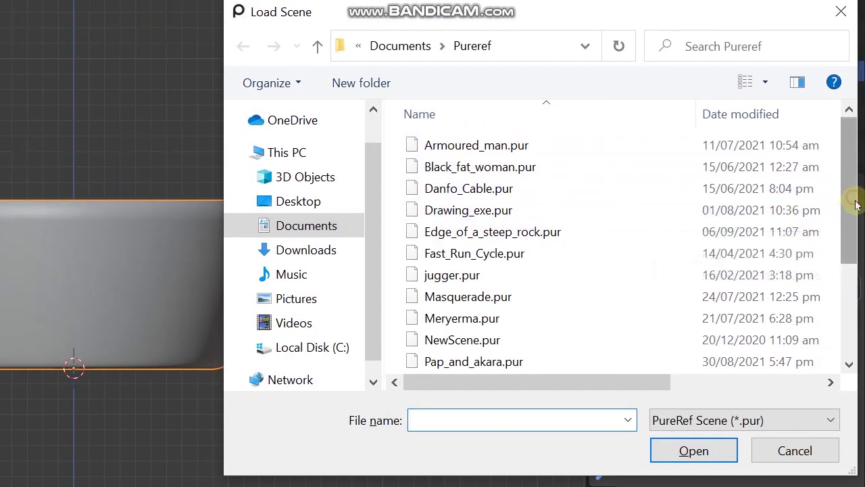
pyautogui.moveTo(853, 202); pyautogui.dragTo(852, 293)
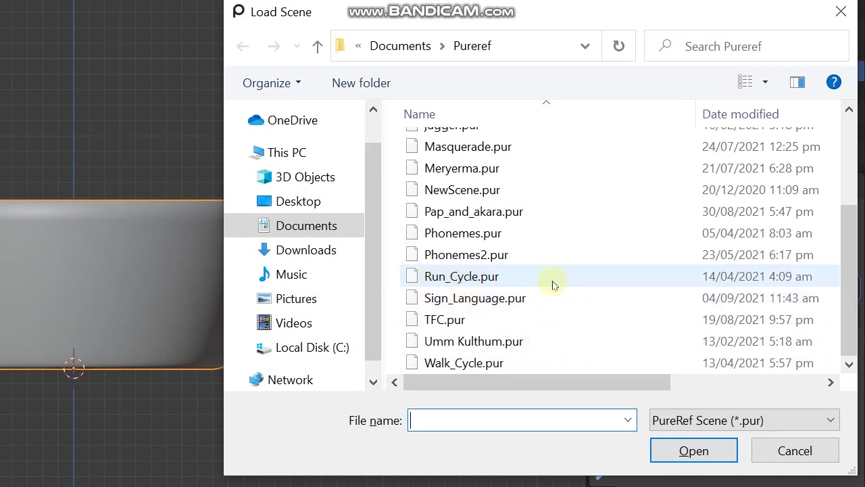
pyautogui.moveTo(850, 298); pyautogui.dragTo(834, 194)
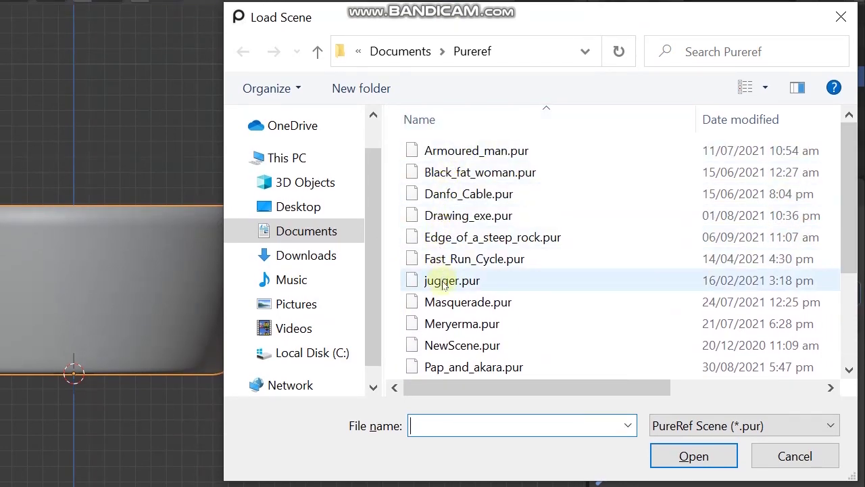
pyautogui.moveTo(850, 226); pyautogui.dragTo(828, 299)
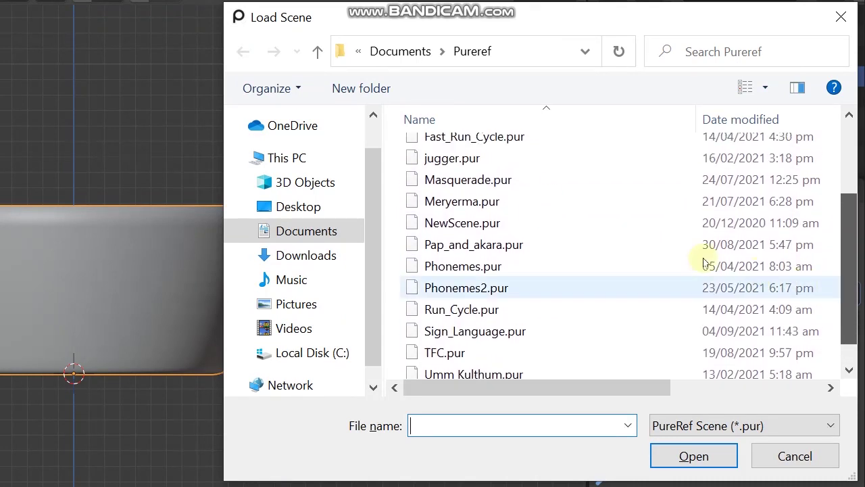
pyautogui.click(481, 244)
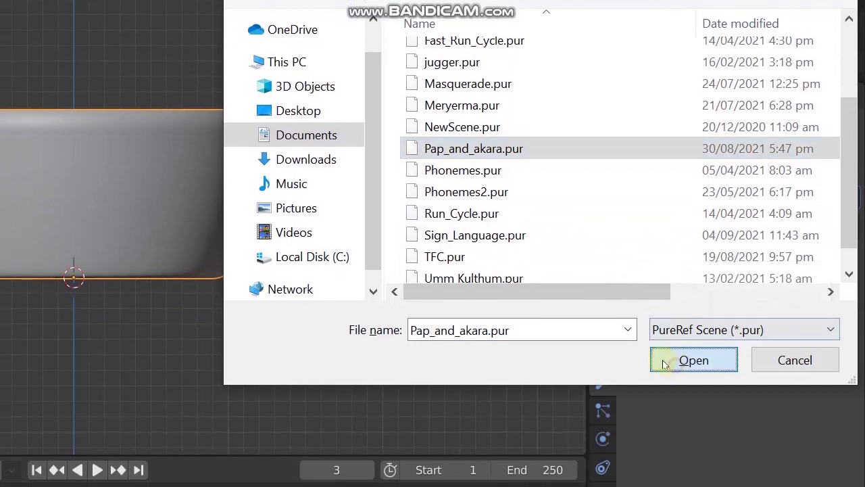
pyautogui.click(664, 364)
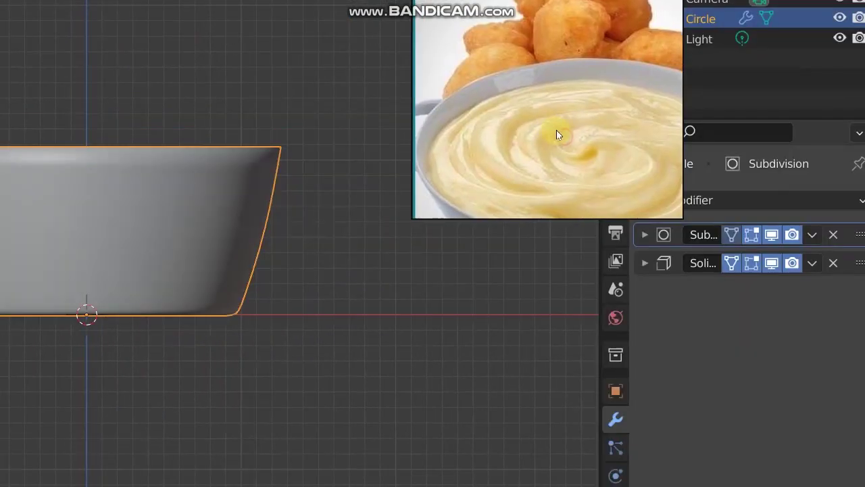
# Enlarge the PureRef window so the whole food bowl reference image fits, and reposition it over the Blender workspace
pyautogui.scroll(2, 778, 89)
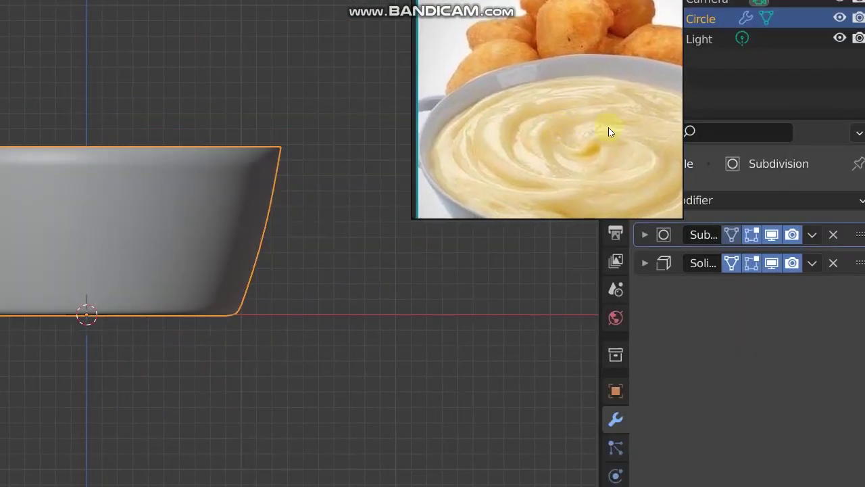
pyautogui.moveTo(681, 127); pyautogui.dragTo(789, 129)
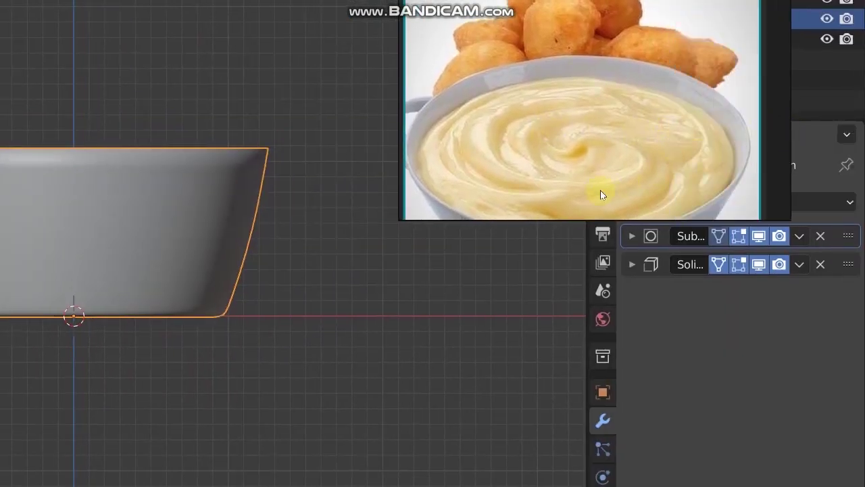
pyautogui.moveTo(576, 218); pyautogui.dragTo(569, 245)
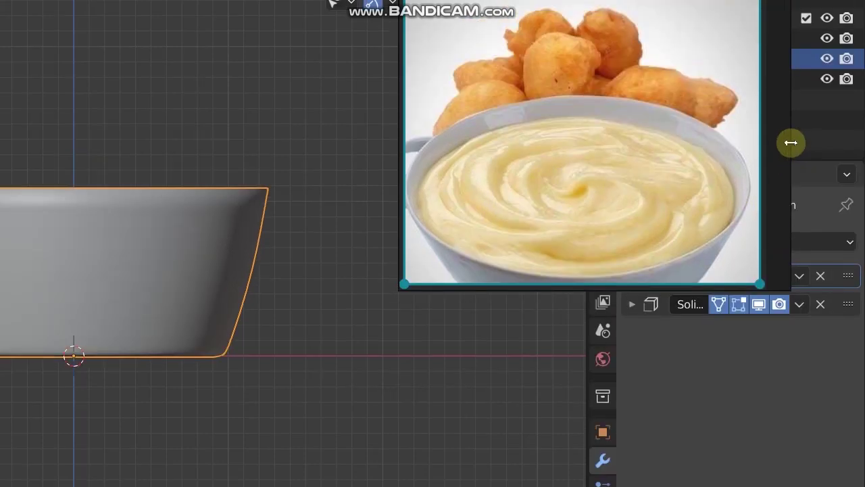
pyautogui.moveTo(791, 102); pyautogui.dragTo(769, 109)
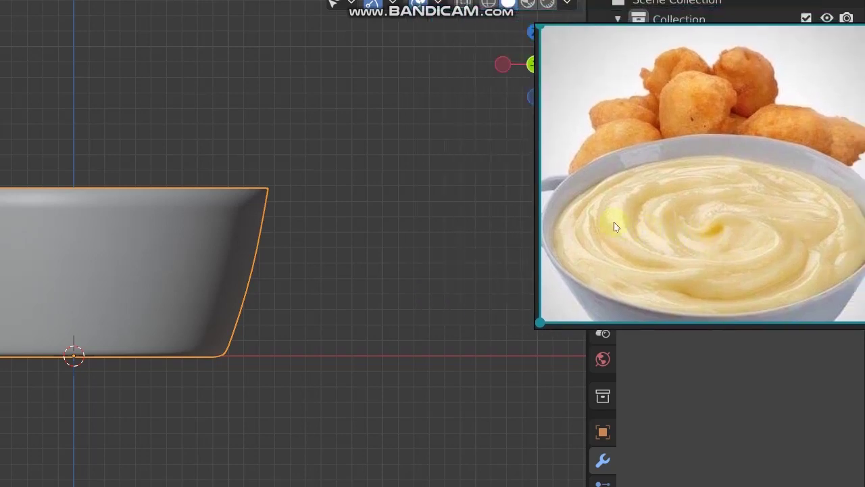
pyautogui.rightClick(346, 210)
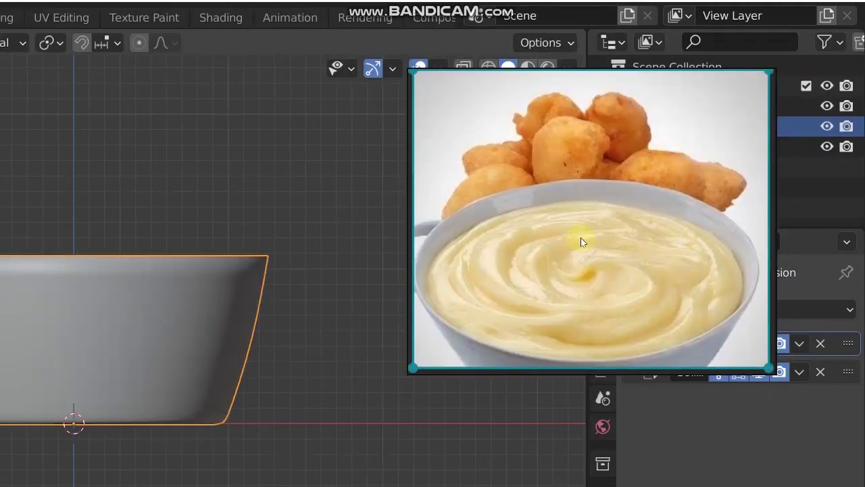
pyautogui.moveTo(490, 213); pyautogui.dragTo(309, 382, button='right')
pyautogui.moveTo(309, 358); pyautogui.dragTo(619, 349)
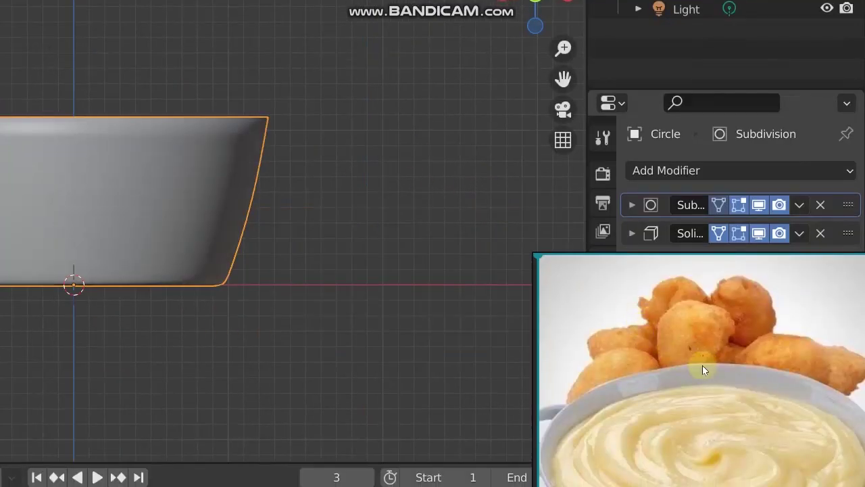
pyautogui.moveTo(702, 371); pyautogui.dragTo(492, 236)
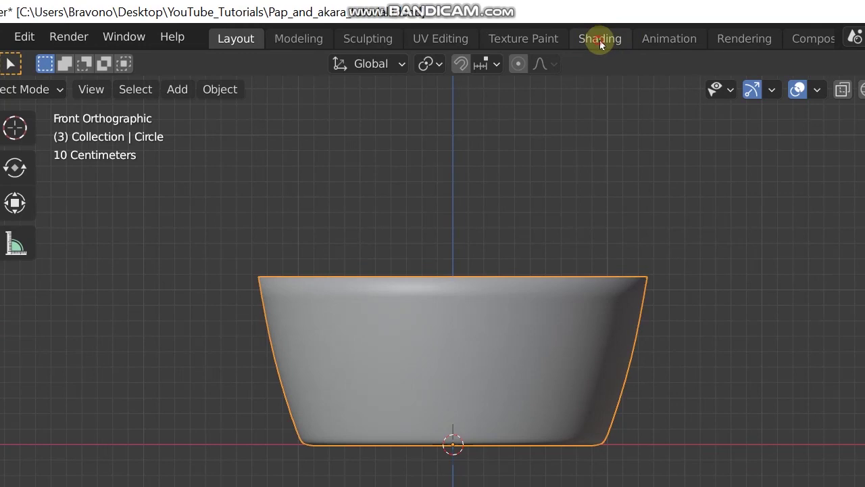
# Switch to the Shading workspace in Blender and create a new material for the selected bowl
pyautogui.click(601, 40)
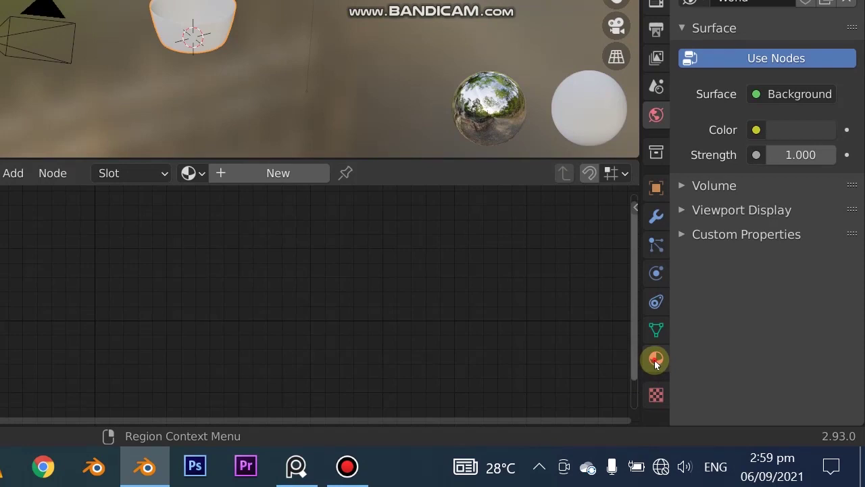
pyautogui.click(655, 361)
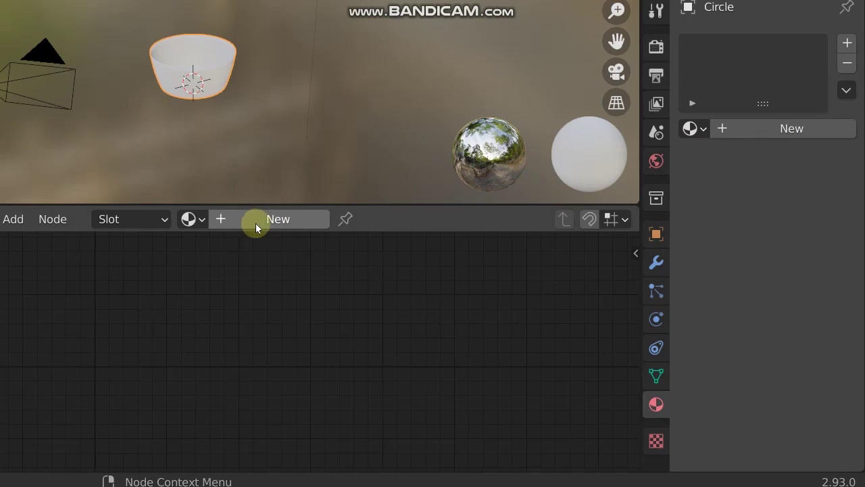
pyautogui.click(797, 133)
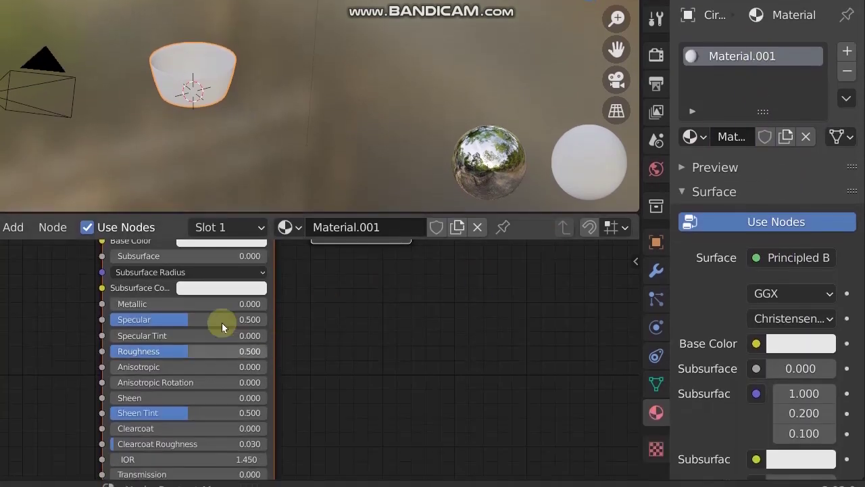
pyautogui.moveTo(251, 346); pyautogui.dragTo(243, 389, button='middle')
pyautogui.moveTo(268, 259); pyautogui.dragTo(288, 318, button='middle')
pyautogui.moveTo(289, 272); pyautogui.dragTo(289, 326, button='middle')
pyautogui.moveTo(363, 233)
pyautogui.mouseDown(button='middle')
pyautogui.moveTo(347, 251)
pyautogui.moveTo(358, 246)
pyautogui.moveTo(347, 236)
pyautogui.mouseUp(button='middle')
pyautogui.moveTo(409, 234); pyautogui.dragTo(394, 225, button='middle')
pyautogui.moveTo(471, 270); pyautogui.dragTo(480, 259, button='middle')
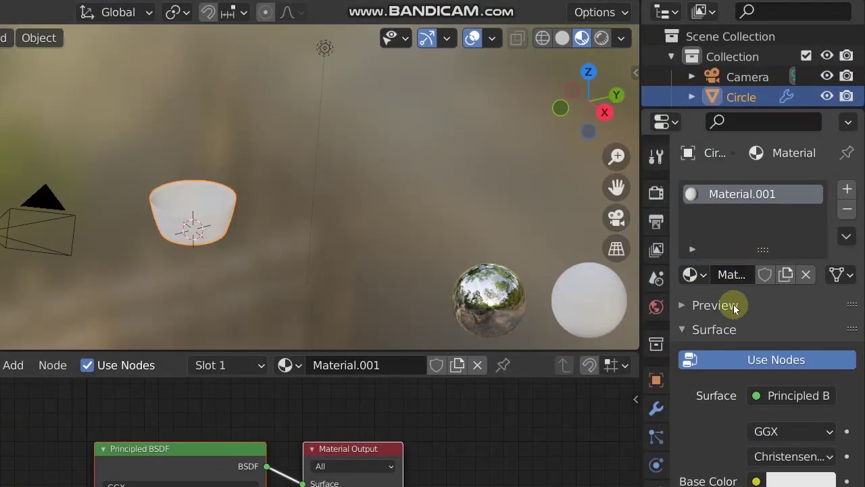
# Rename the bowl's new material as Plate
pyautogui.doubleClick(734, 273)
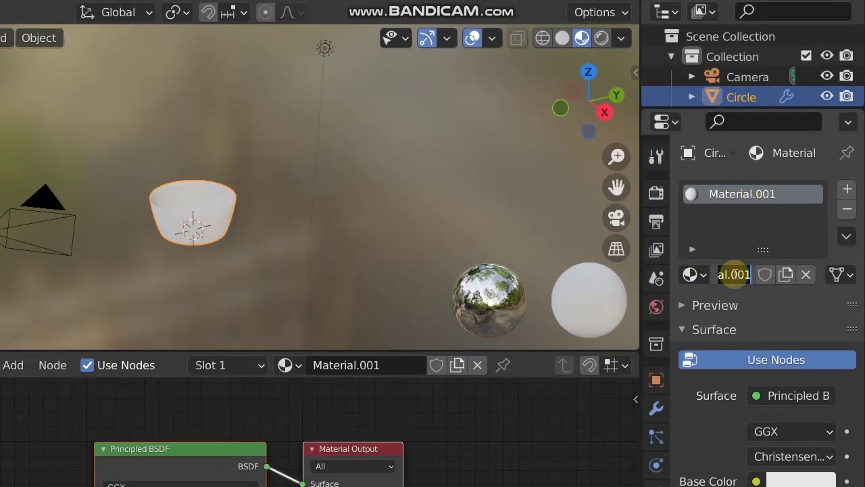
pyautogui.click(396, 356)
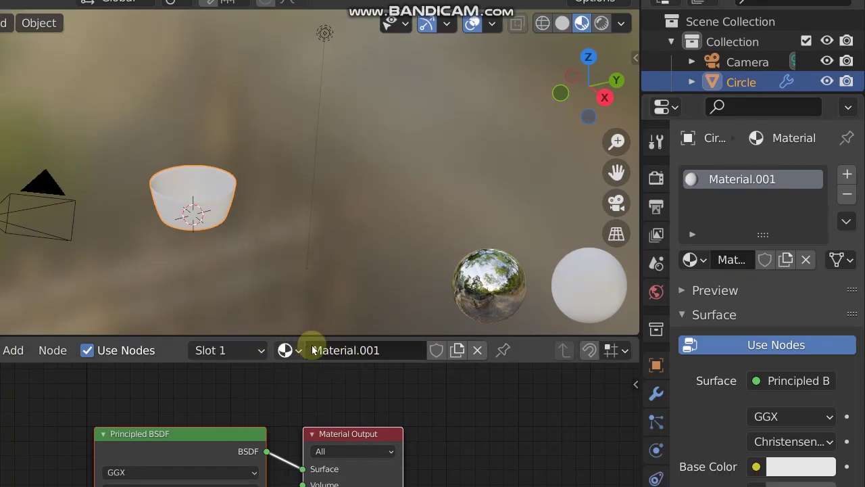
pyautogui.click(361, 350)
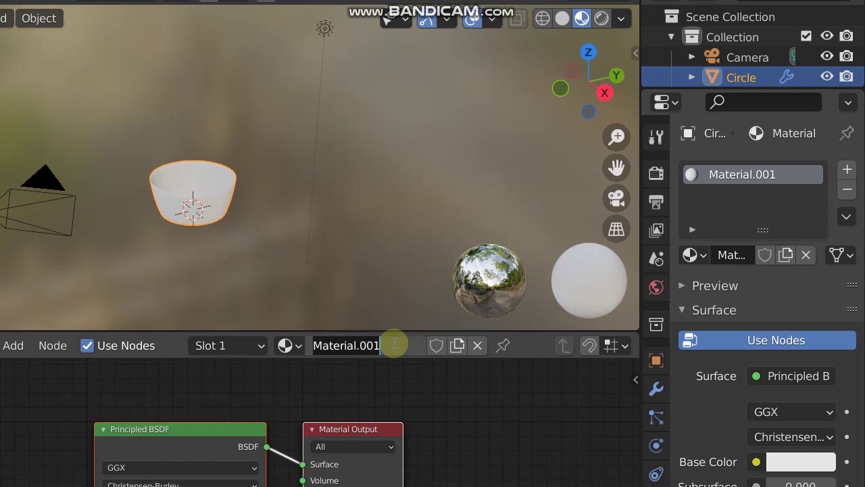
pyautogui.write('Plate')
pyautogui.press('Return')
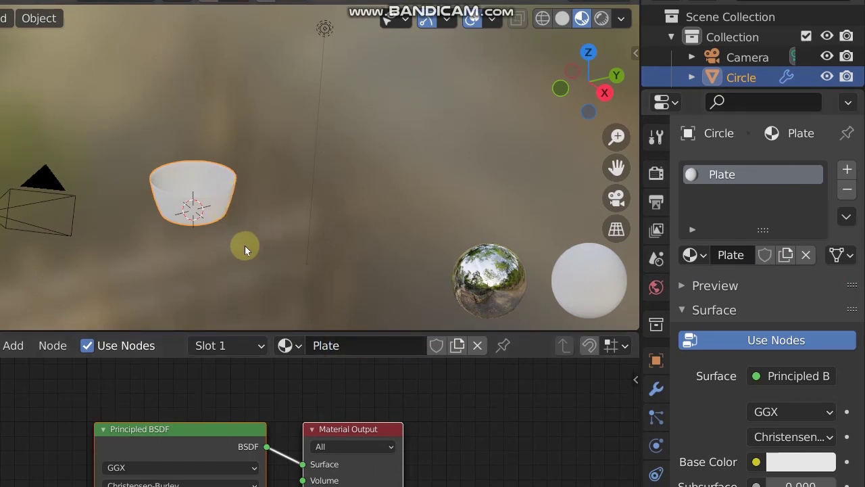
# Set the Plate material's base color to black in the Principled BSDF and show the viewport in rendered shading
pyautogui.scroll(4, 244, 248)
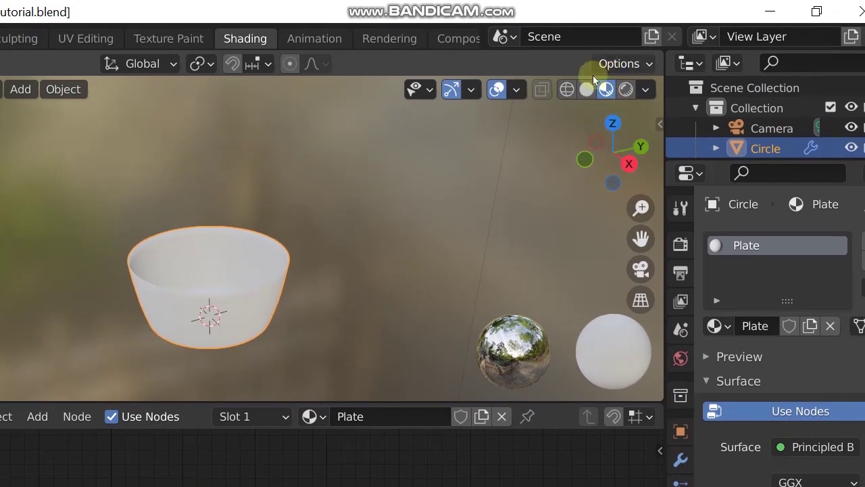
pyautogui.click(586, 89)
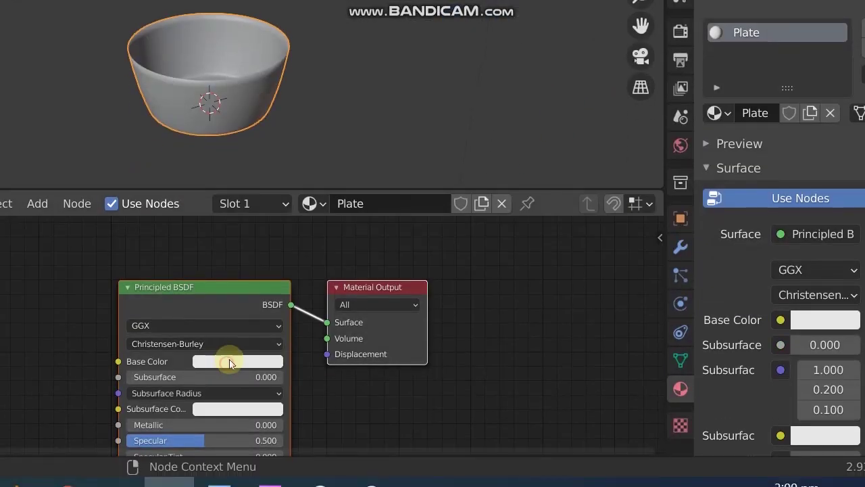
pyautogui.click(230, 360)
pyautogui.moveTo(311, 220); pyautogui.dragTo(314, 265)
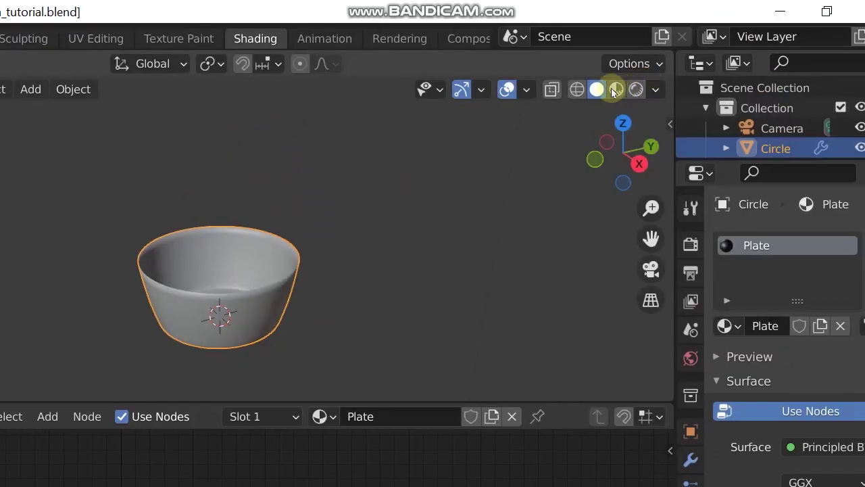
pyautogui.click(616, 89)
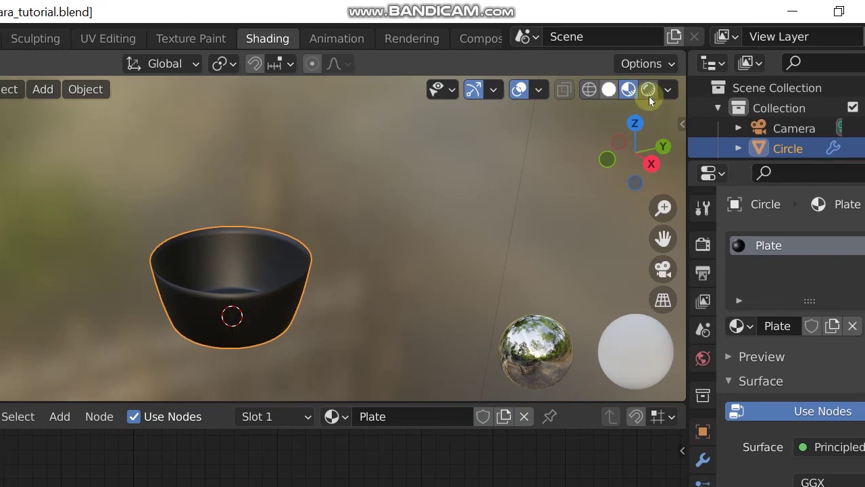
pyautogui.click(625, 91)
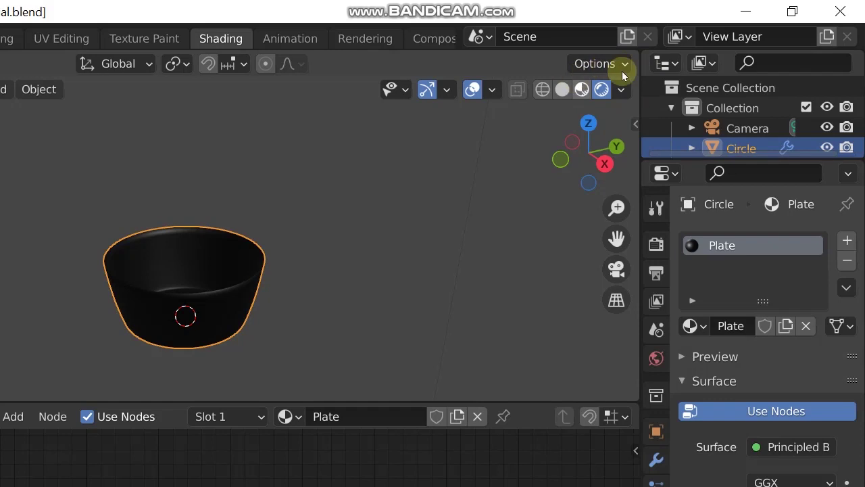
# Change the render engine to Cycles and examine the rendered bowl from the front
pyautogui.click(661, 208)
pyautogui.click(656, 245)
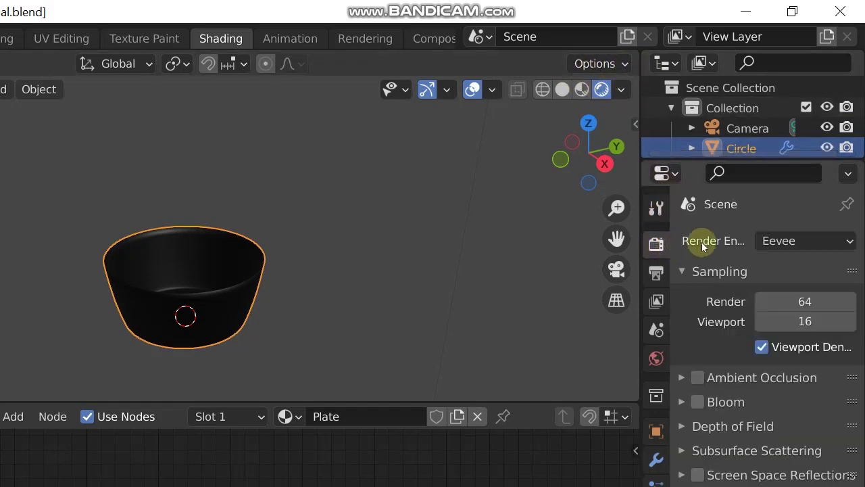
pyautogui.click(791, 242)
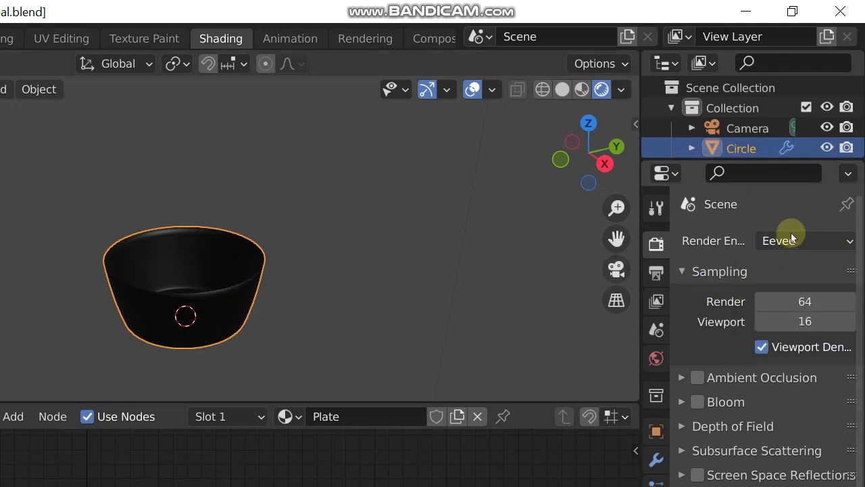
pyautogui.click(801, 247)
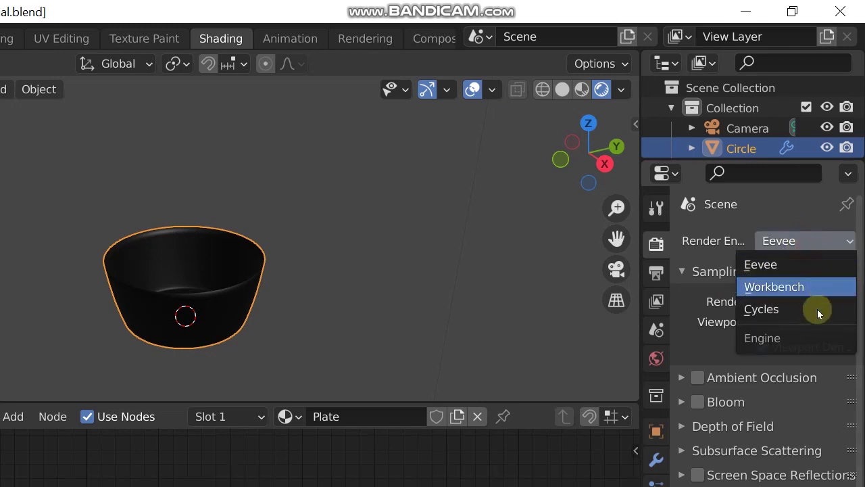
pyautogui.click(791, 309)
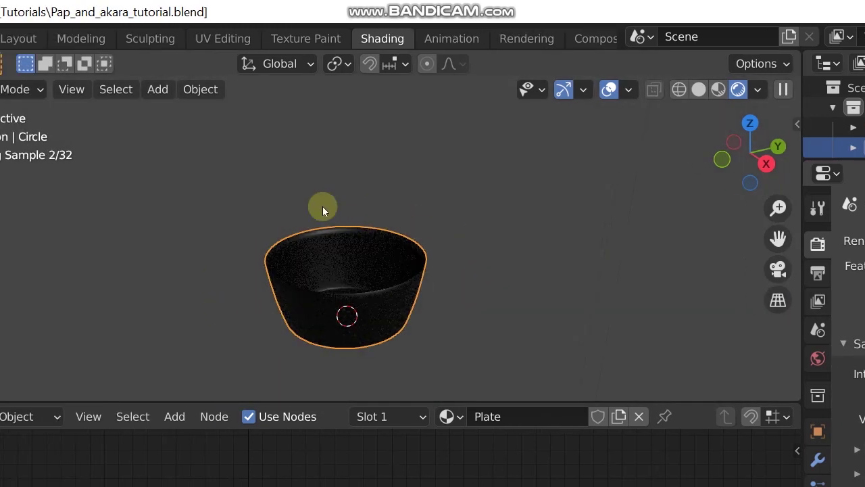
pyautogui.scroll(-1, 506, 321)
pyautogui.moveTo(506, 316); pyautogui.dragTo(334, 214, button='middle')
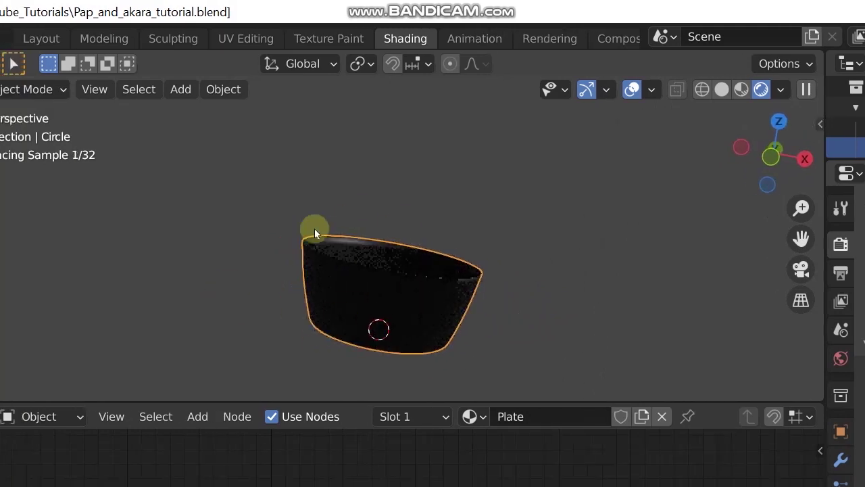
pyautogui.moveTo(613, 290); pyautogui.dragTo(417, 276, button='middle')
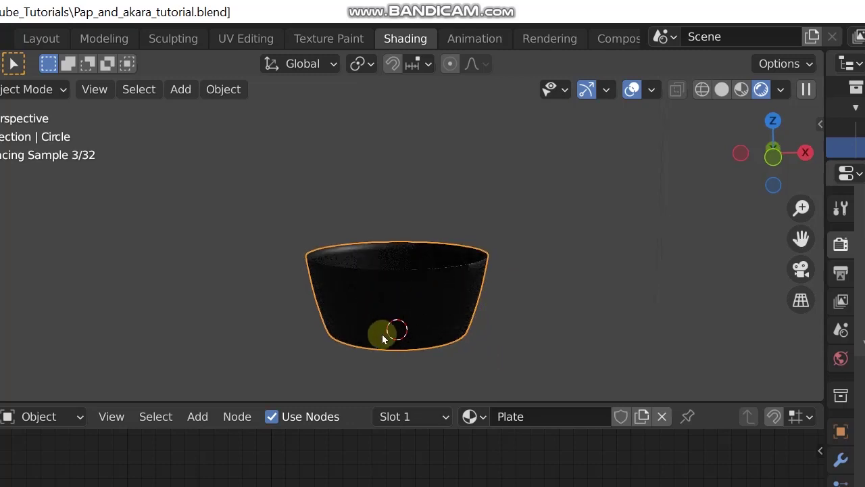
# Switch the render engine back to Eevee and look at the bowl from slightly above
pyautogui.click(806, 241)
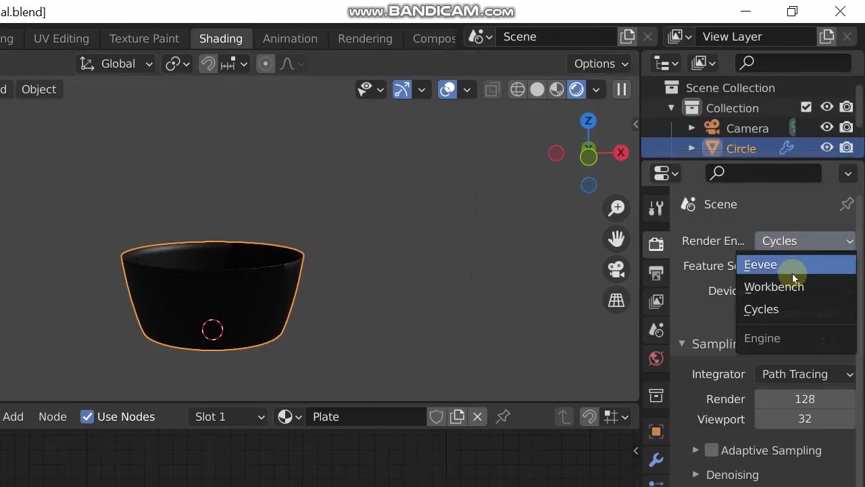
pyautogui.click(791, 264)
pyautogui.moveTo(269, 308); pyautogui.dragTo(323, 246, button='middle')
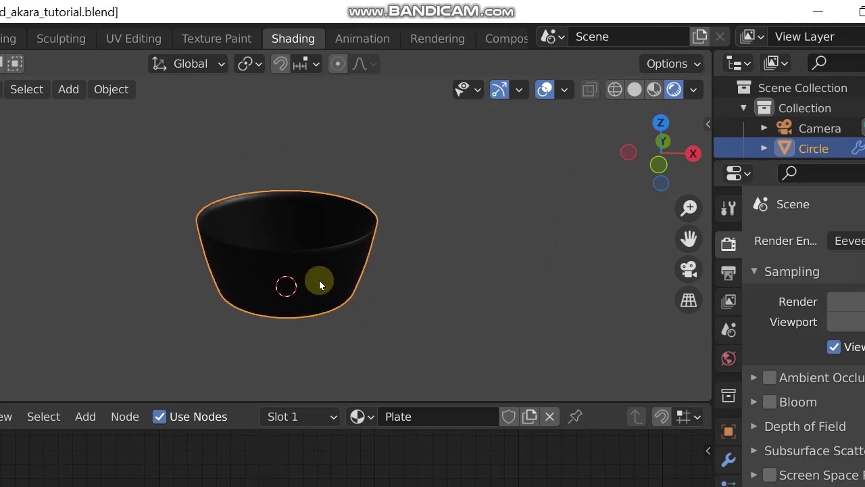
pyautogui.scroll(1, 319, 280)
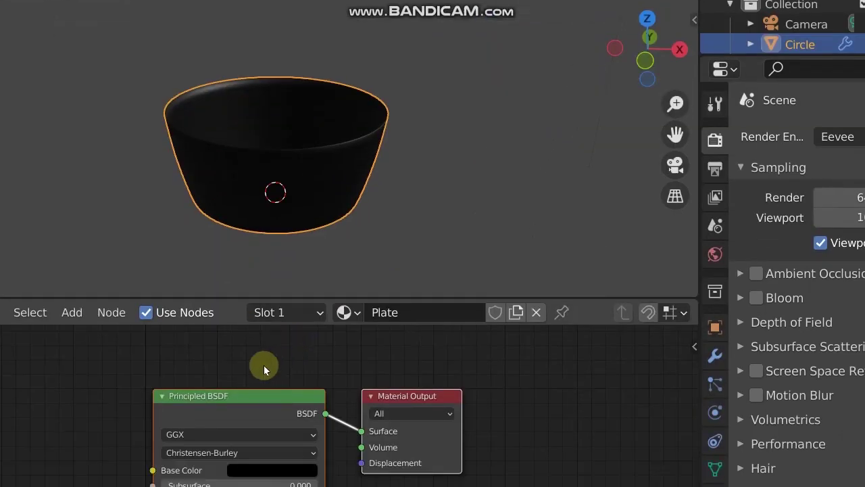
# Compare the black bowl in rendered and material preview shading, finishing in material preview
pyautogui.moveTo(230, 355); pyautogui.dragTo(235, 307, button='middle')
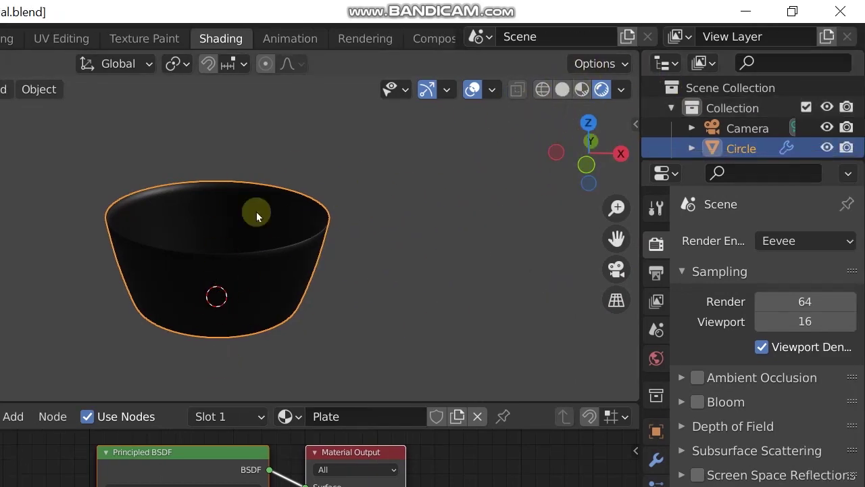
pyautogui.click(585, 91)
pyautogui.click(599, 92)
pyautogui.click(582, 90)
pyautogui.click(601, 90)
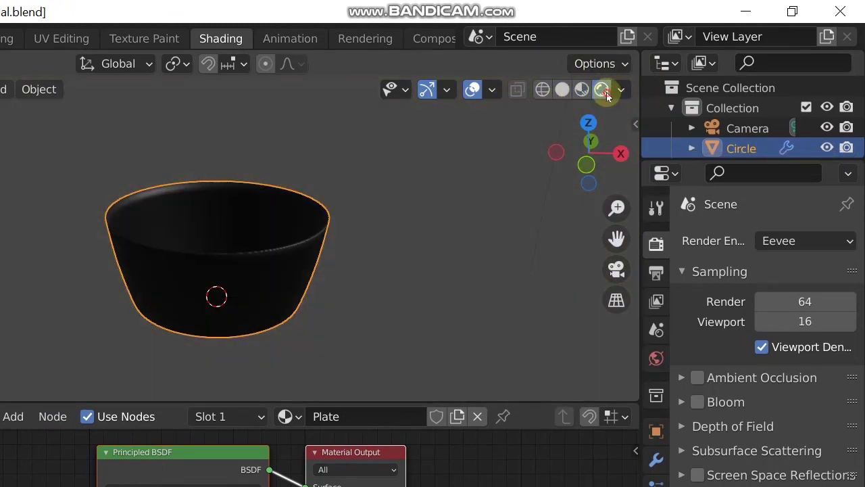
pyautogui.click(583, 90)
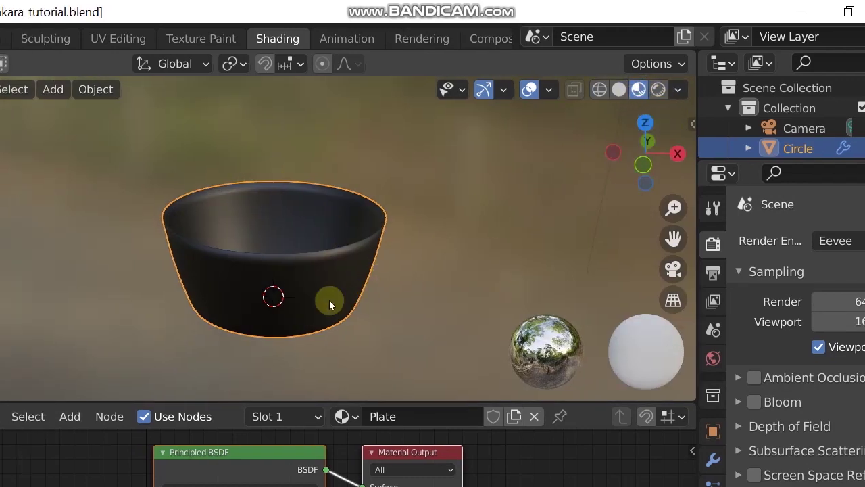
# Set the Plate material's base color to white and show the bowl in rendered shading from slightly above
pyautogui.scroll(2, 296, 290)
pyautogui.keyDown('shift'); pyautogui.moveTo(295, 285); pyautogui.dragTo(277, 257, button='middle'); pyautogui.keyUp('shift')
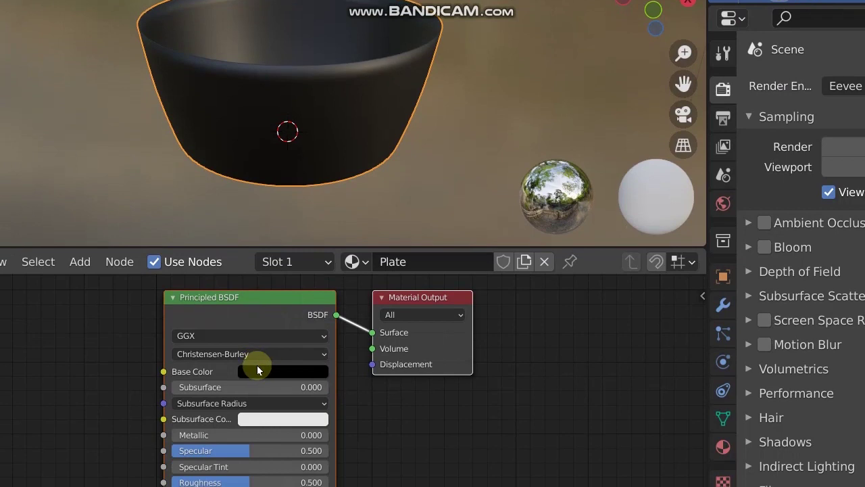
pyautogui.click(277, 365)
pyautogui.moveTo(364, 262); pyautogui.dragTo(362, 158)
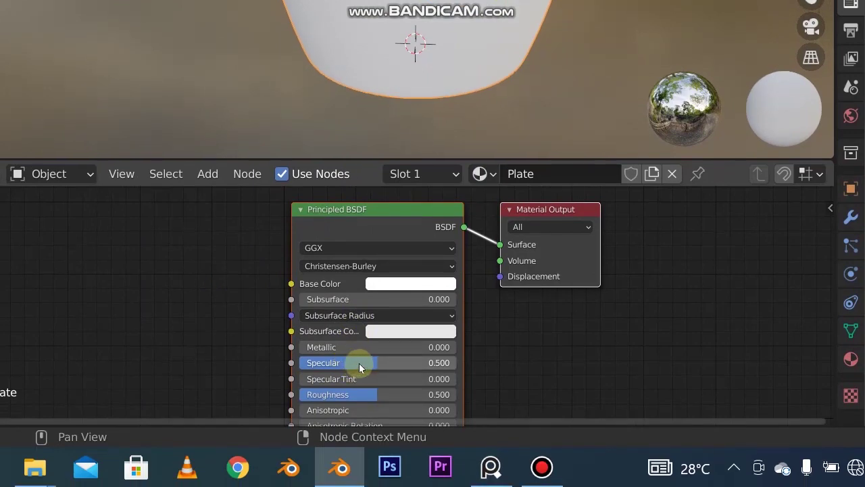
pyautogui.moveTo(358, 364); pyautogui.dragTo(467, 361)
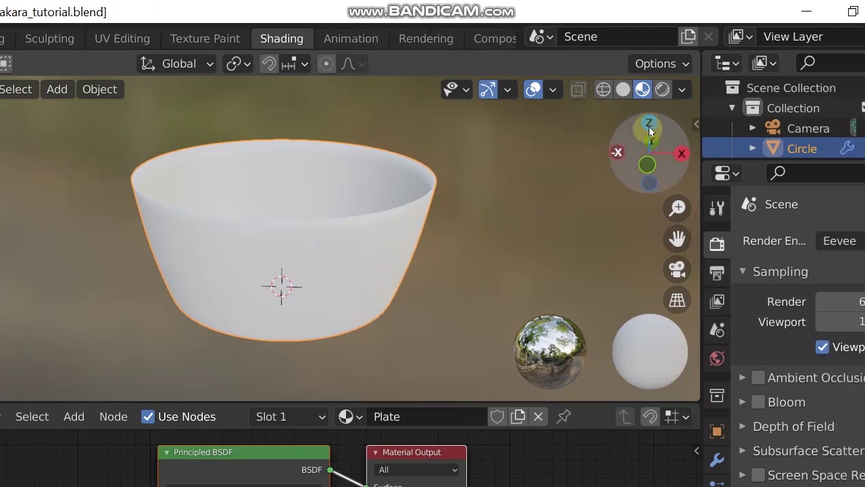
pyautogui.click(631, 90)
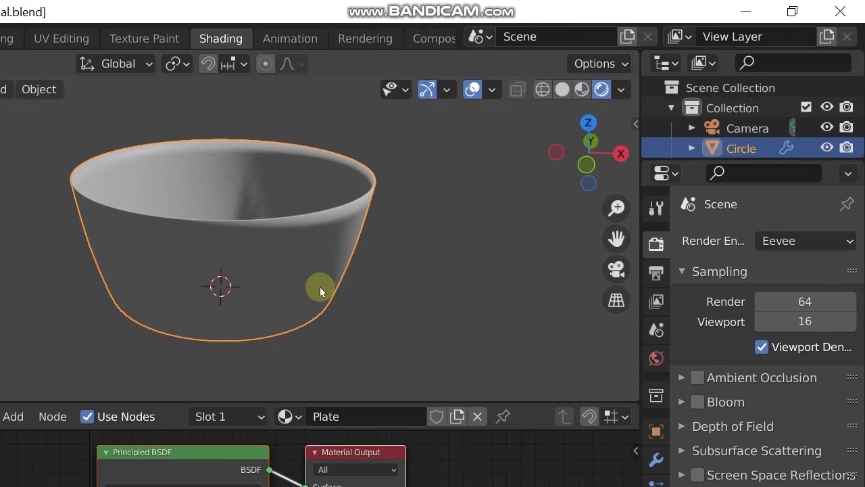
pyautogui.moveTo(320, 287); pyautogui.dragTo(284, 322, button='middle')
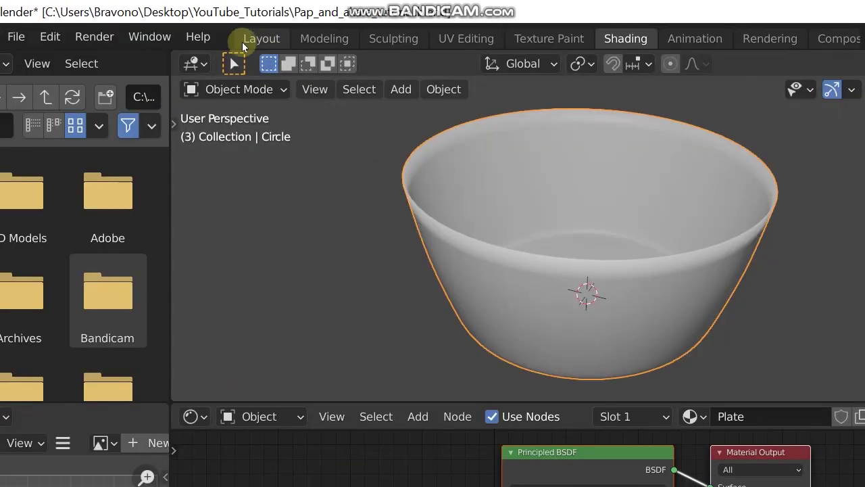
# Switch to the Layout workspace and assign an Environment Texture to the world background color
pyautogui.click(257, 39)
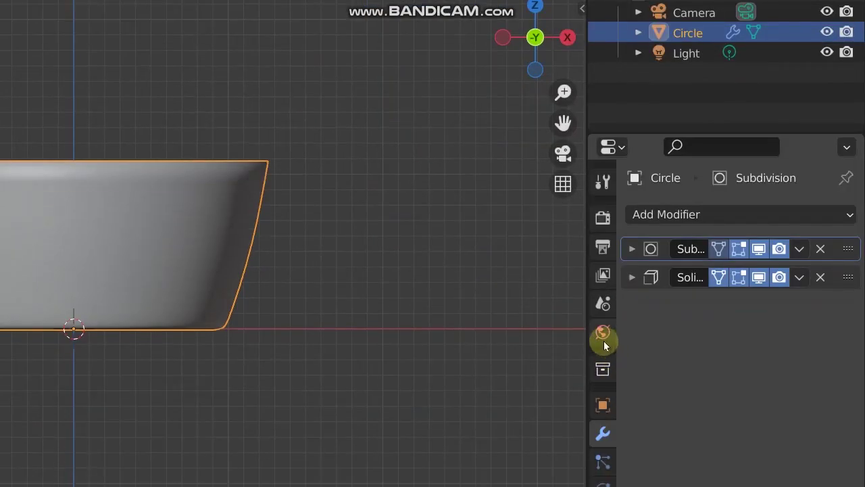
pyautogui.click(602, 442)
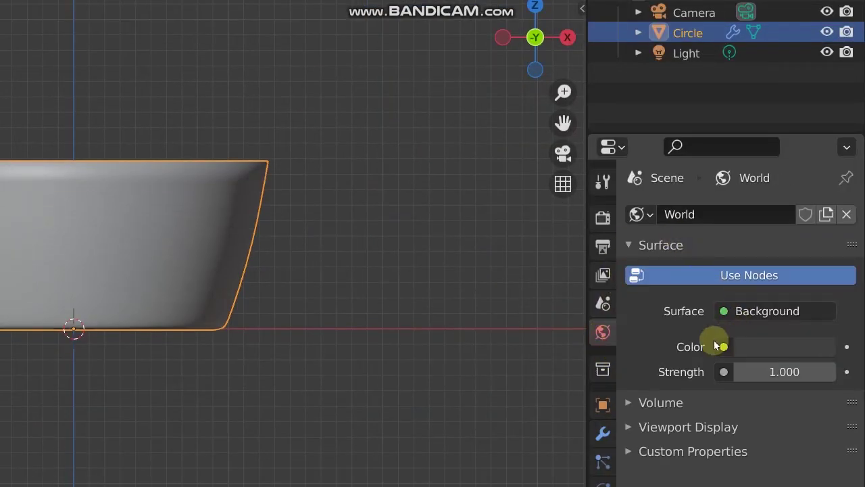
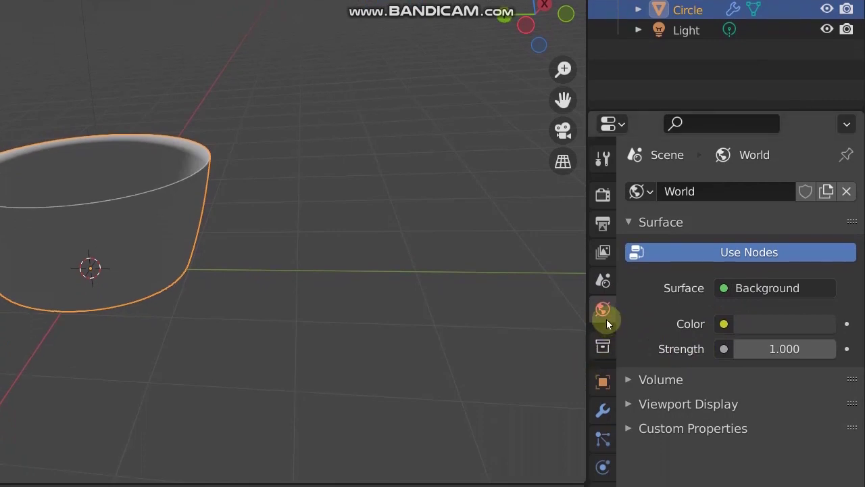
pyautogui.click(723, 324)
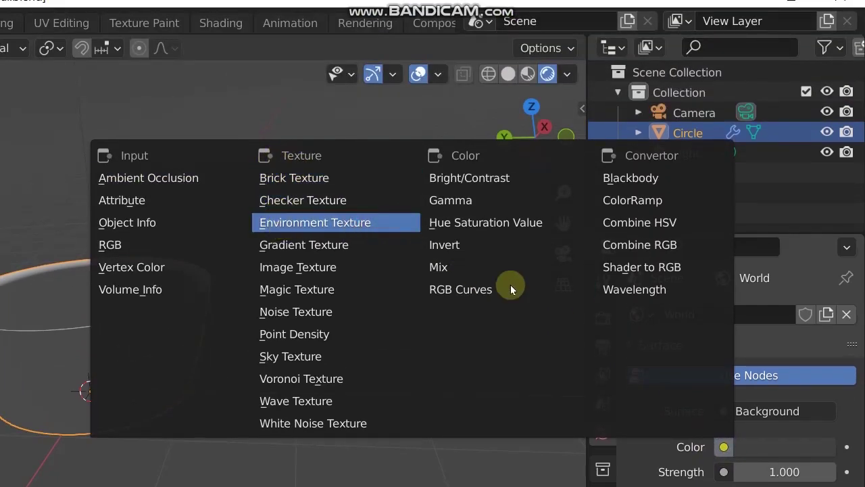
pyautogui.click(315, 222)
pyautogui.scroll(-3, 329, 335)
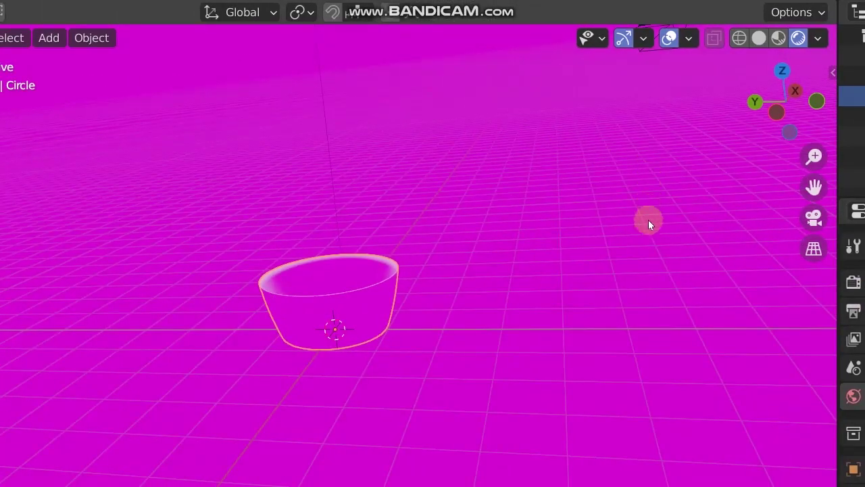
pyautogui.moveTo(648, 220); pyautogui.dragTo(719, 252, button='middle')
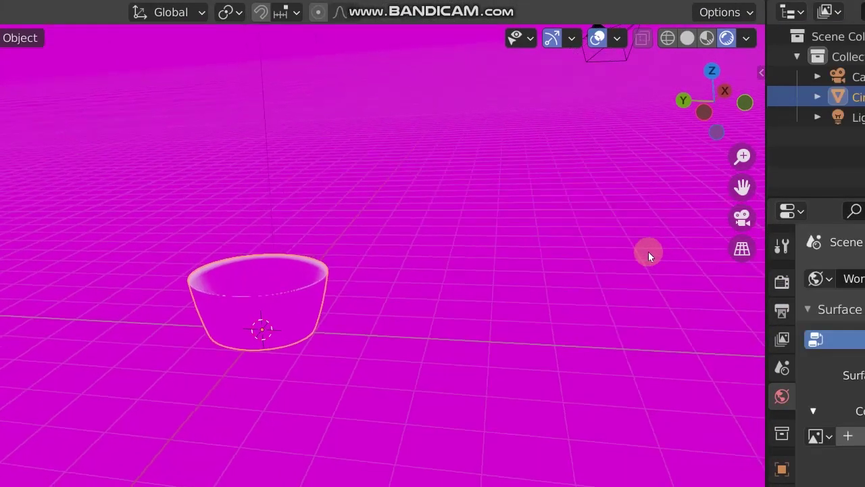
pyautogui.keyDown('shift'); pyautogui.moveTo(498, 330); pyautogui.dragTo(555, 367, button='middle'); pyautogui.keyUp('shift')
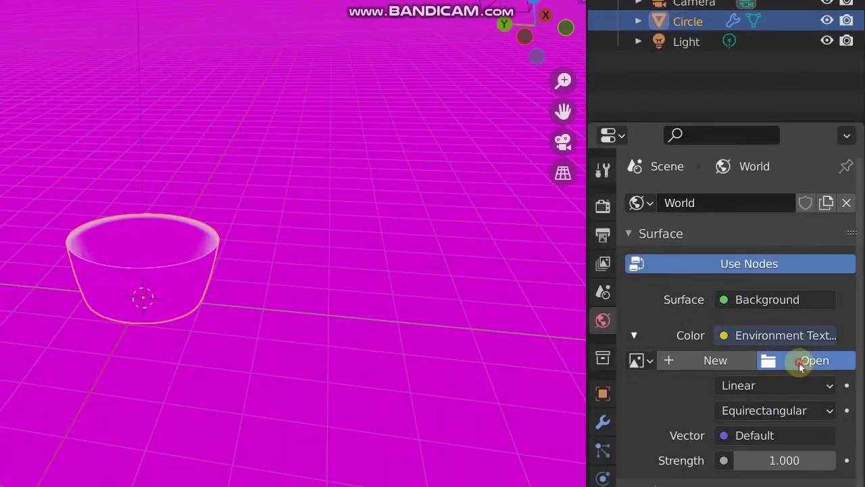
# Start loading an image for the environment texture and browse to C:\Program Files\Blender Foundation\Blender 2.93
pyautogui.click(799, 362)
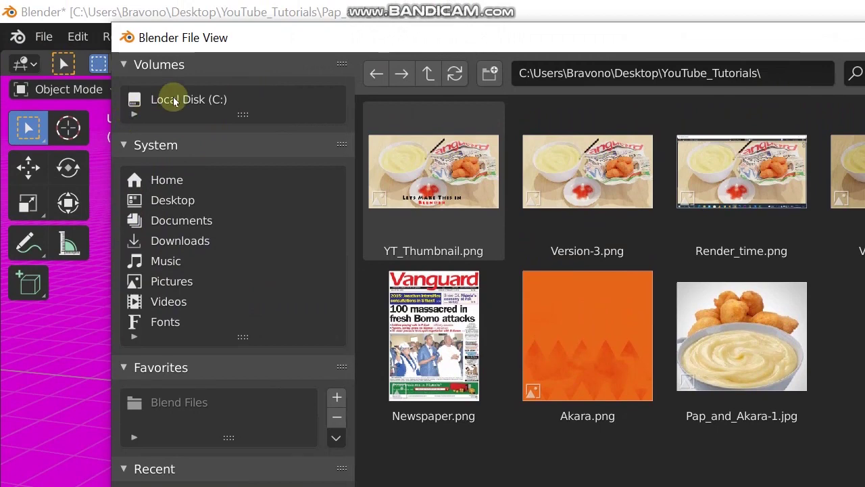
pyautogui.click(165, 102)
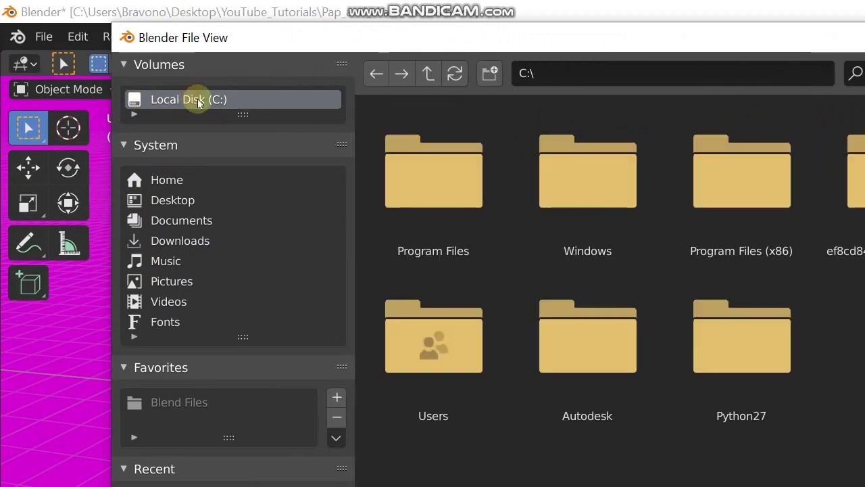
pyautogui.doubleClick(451, 225)
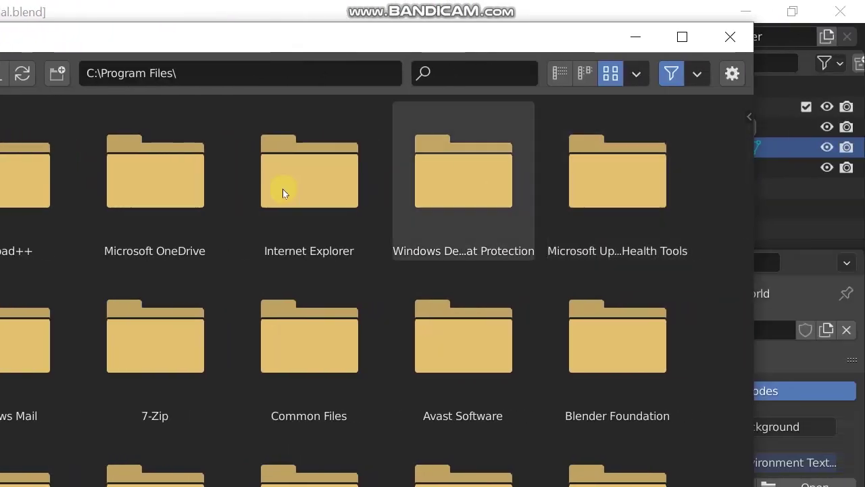
pyautogui.doubleClick(615, 379)
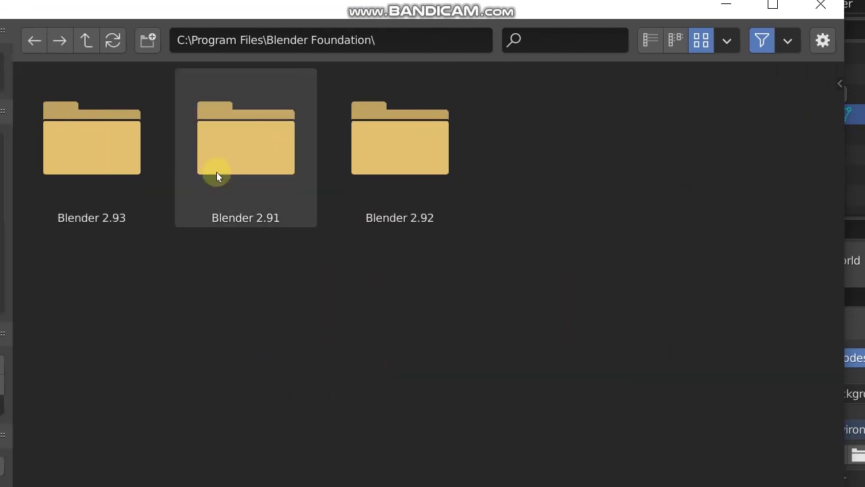
pyautogui.doubleClick(144, 173)
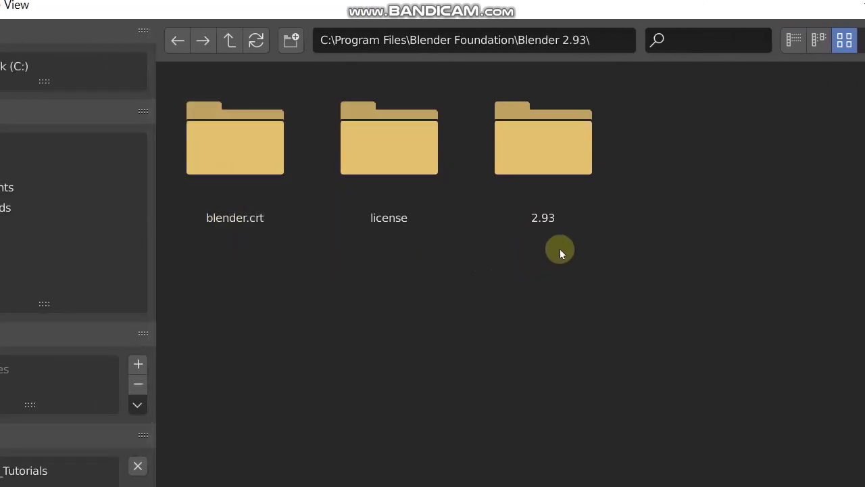
# Load interior.exr from the 2.93\datafiles\studiolights\world folder as the world's environment image
pyautogui.click(558, 179)
pyautogui.doubleClick(557, 177)
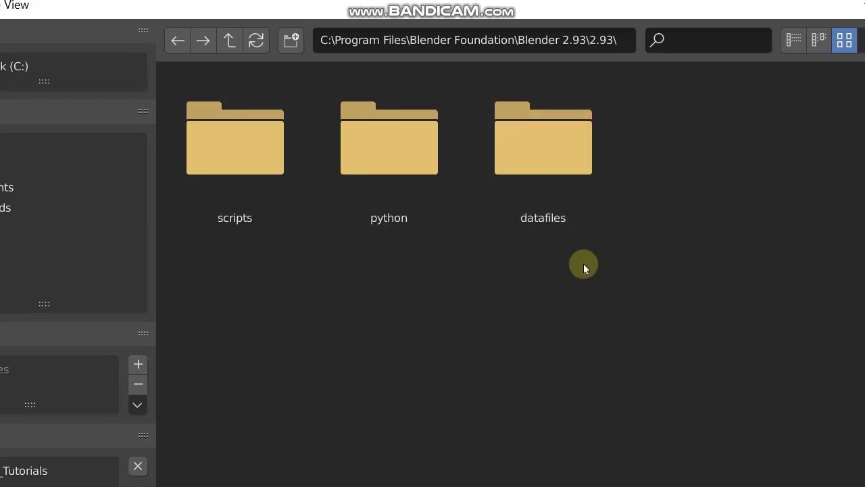
pyautogui.click(533, 173)
pyautogui.doubleClick(532, 172)
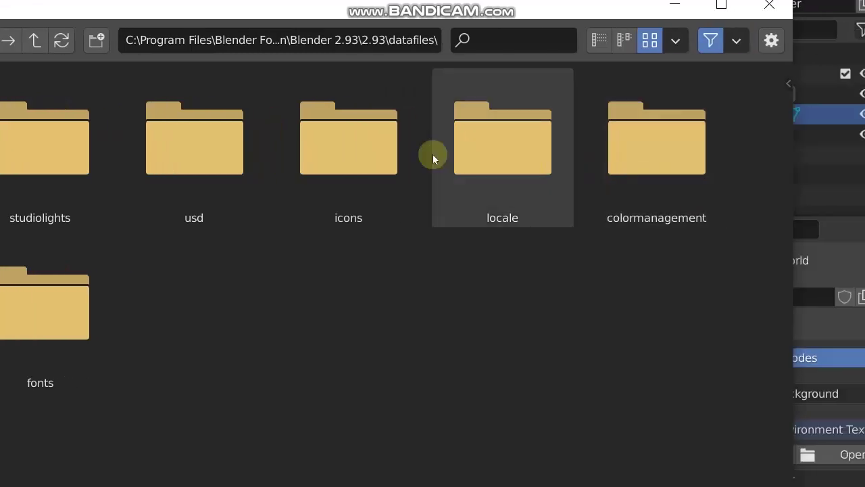
pyautogui.doubleClick(223, 150)
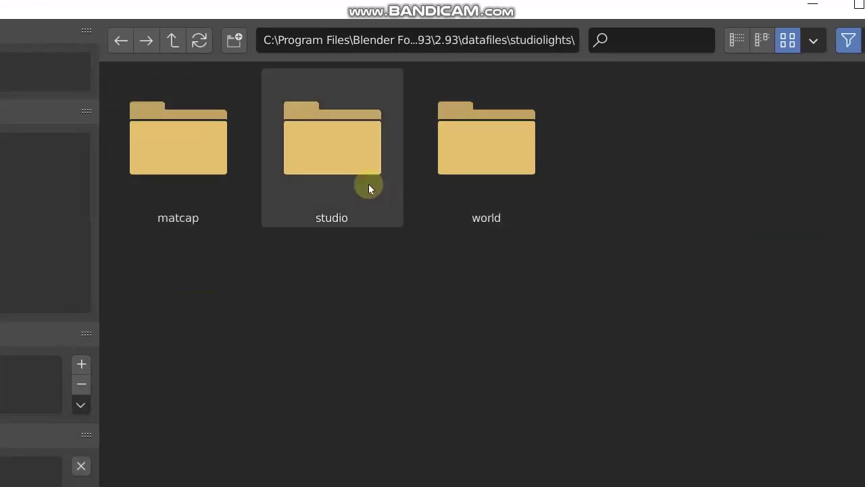
pyautogui.doubleClick(487, 176)
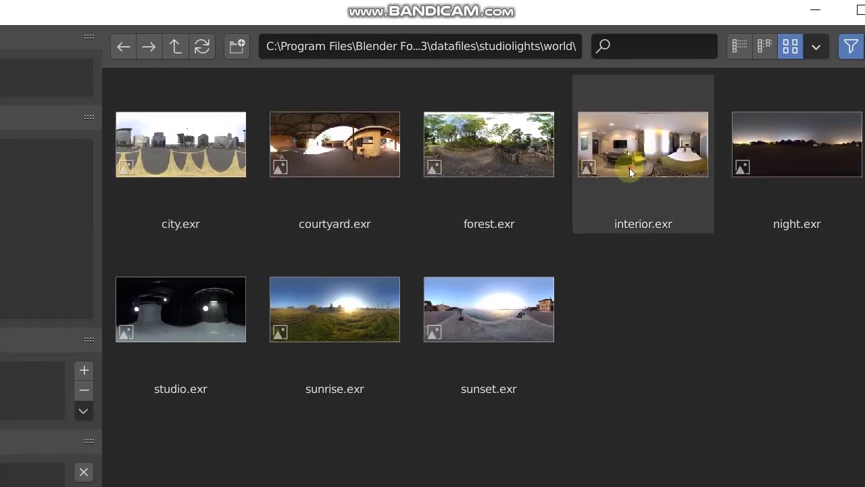
pyautogui.click(629, 168)
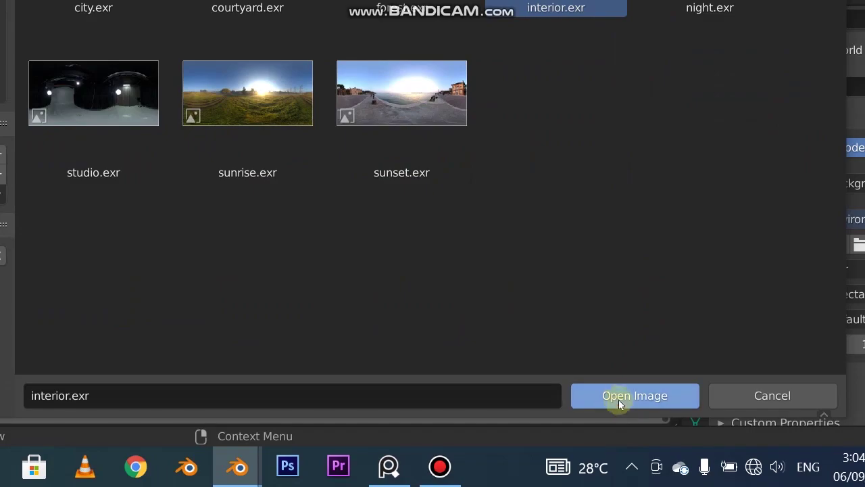
pyautogui.click(617, 396)
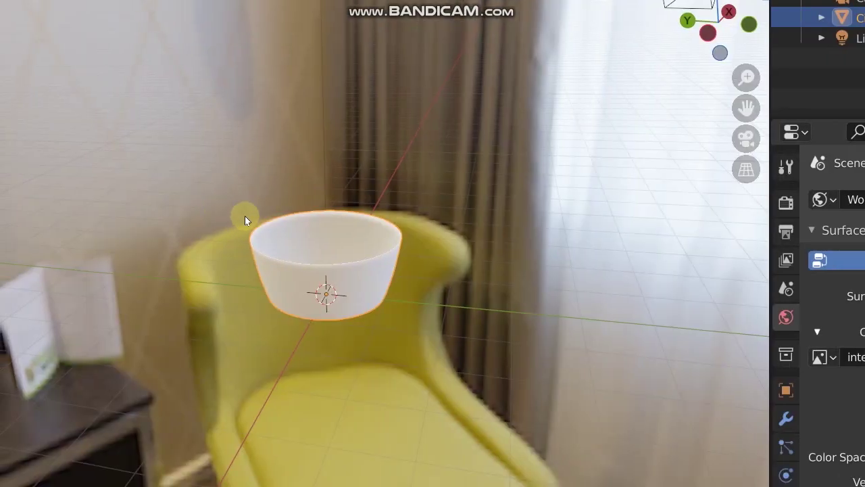
# Examine the white bowl under the interior environment lighting from above and from the side
pyautogui.moveTo(488, 264); pyautogui.dragTo(455, 220, button='middle')
pyautogui.scroll(3, 485, 332)
pyautogui.moveTo(485, 335); pyautogui.dragTo(399, 292, button='middle')
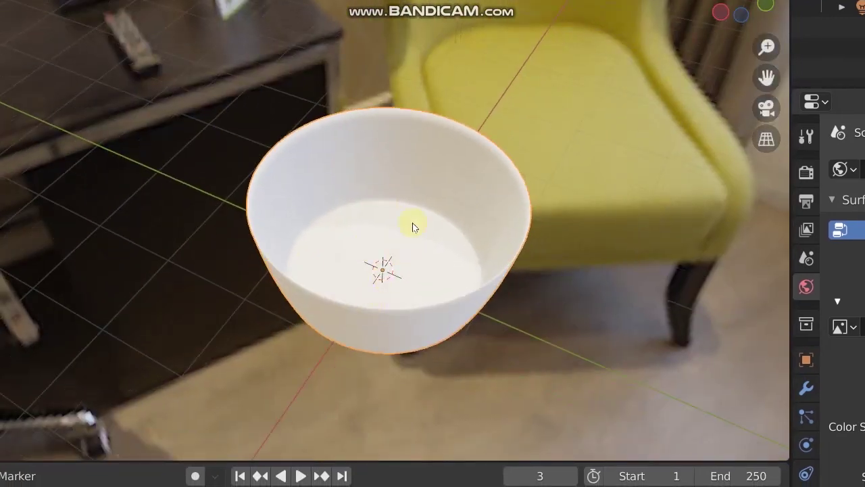
pyautogui.scroll(2, 365, 266)
pyautogui.moveTo(365, 263); pyautogui.dragTo(633, 263, button='middle')
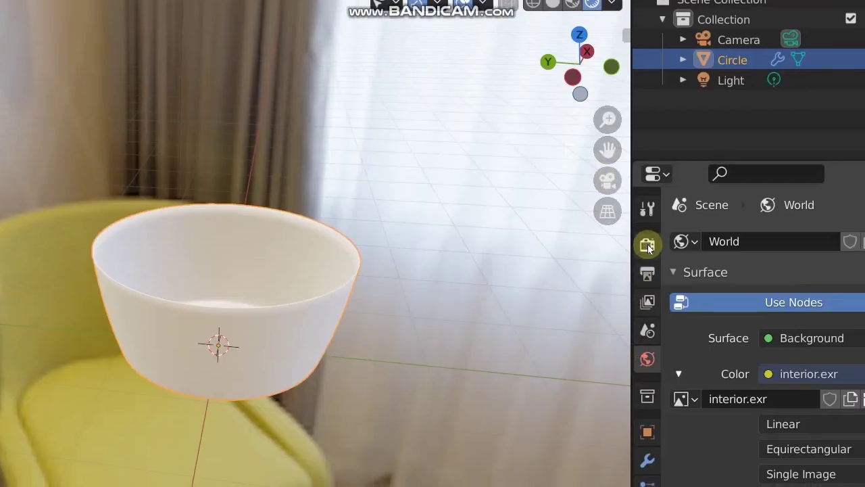
# Make the render film Transparent to hide the environment image and check the bowl from several angles
pyautogui.click(647, 248)
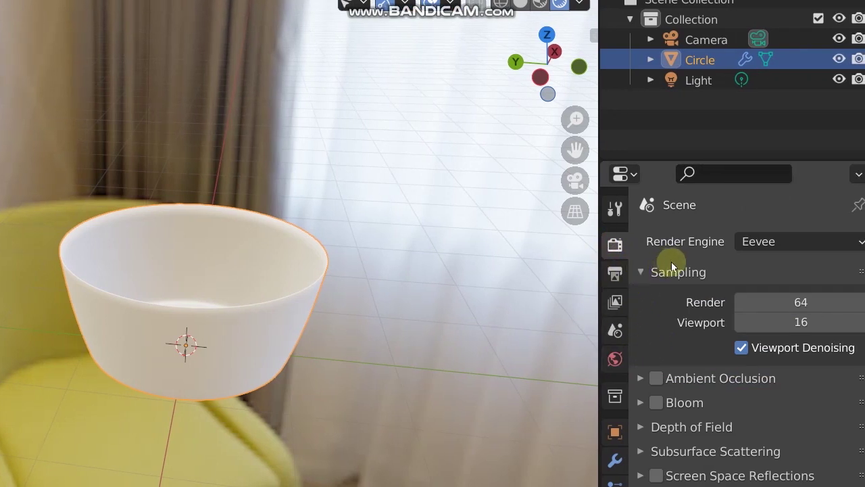
pyautogui.scroll(-6, 697, 365)
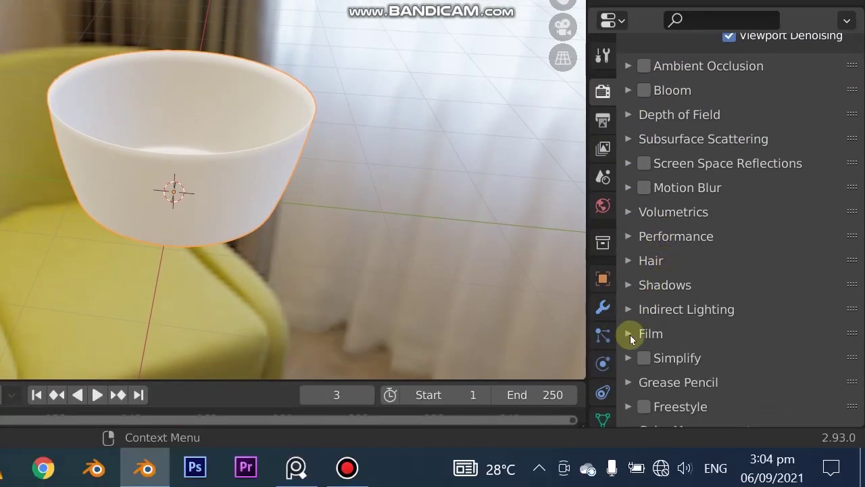
pyautogui.click(631, 334)
pyautogui.scroll(-4, 701, 186)
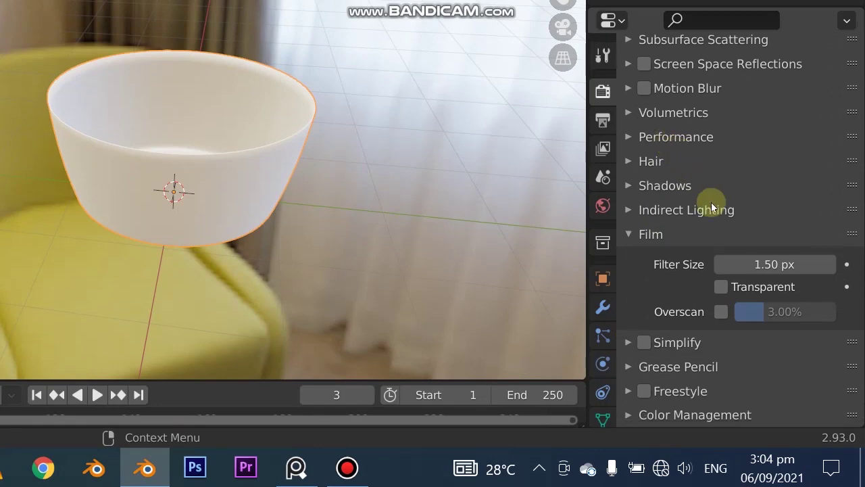
pyautogui.click(721, 287)
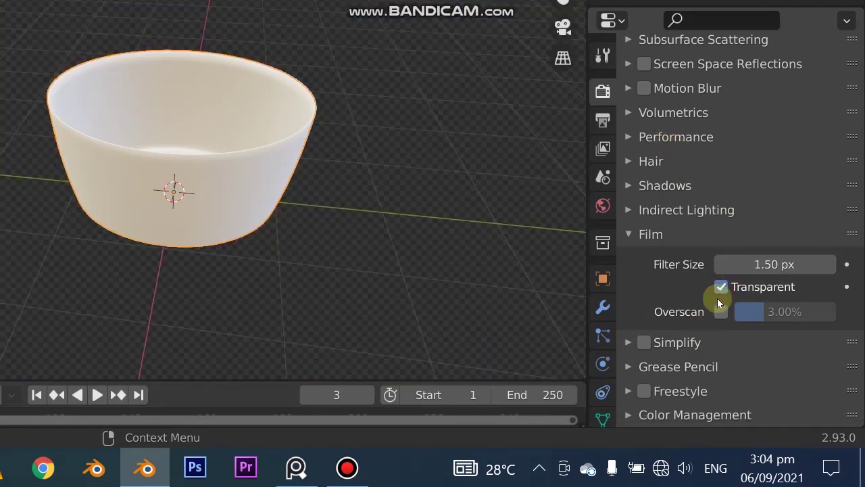
pyautogui.moveTo(252, 122); pyautogui.dragTo(0, 165, button='middle')
pyautogui.moveTo(257, 194); pyautogui.dragTo(535, 288, button='middle')
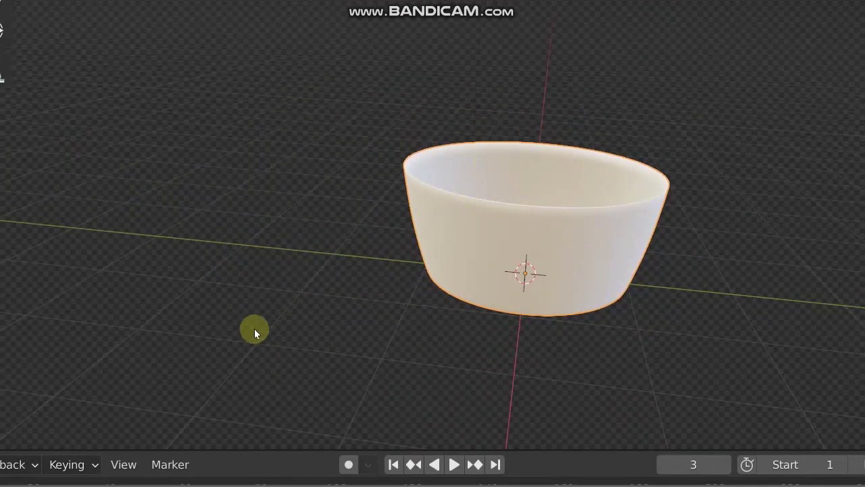
pyautogui.moveTo(254, 329); pyautogui.dragTo(311, 341, button='middle')
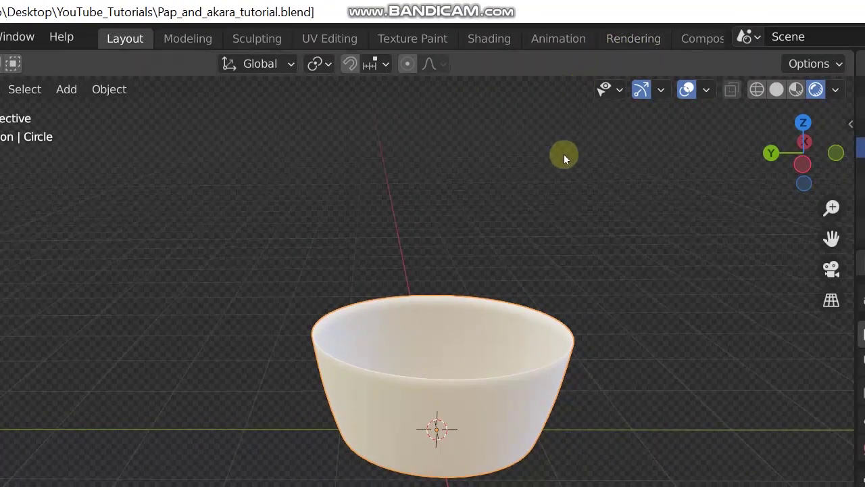
pyautogui.moveTo(628, 345); pyautogui.dragTo(344, 303, button='middle')
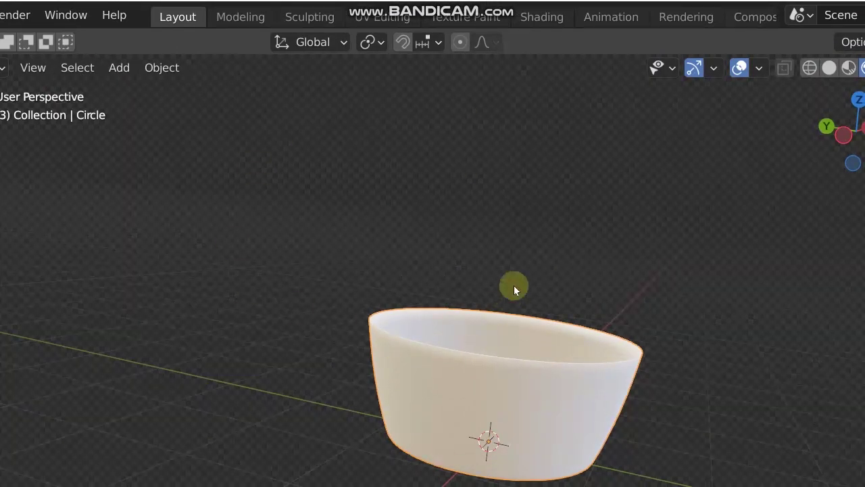
# In the Shading workspace, set the roughness of the Plate material's Principled BSDF to 0
pyautogui.click(541, 17)
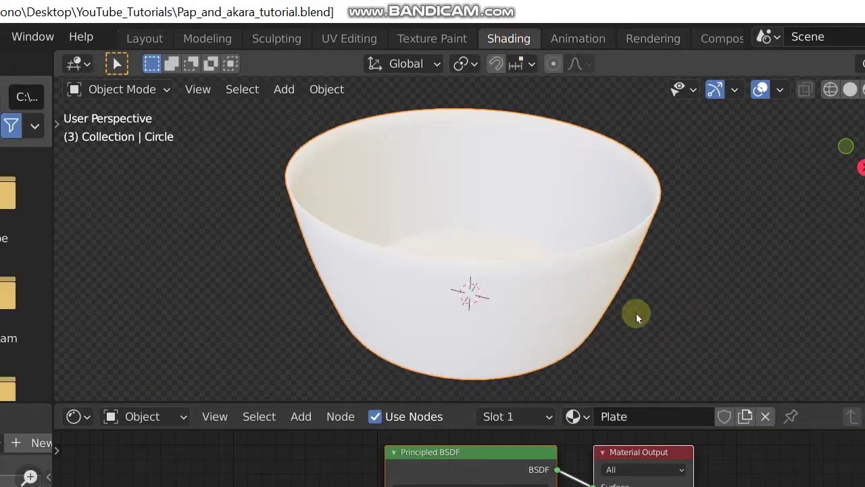
pyautogui.moveTo(686, 308); pyautogui.dragTo(708, 304, button='middle')
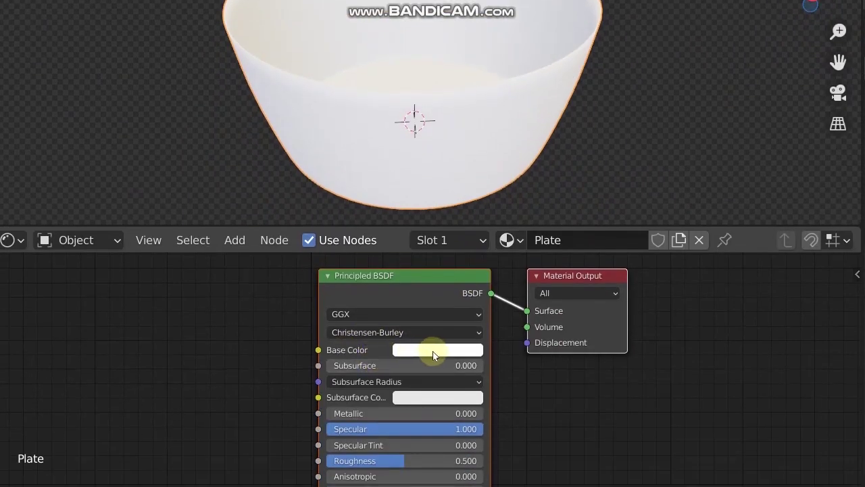
pyautogui.click(430, 486)
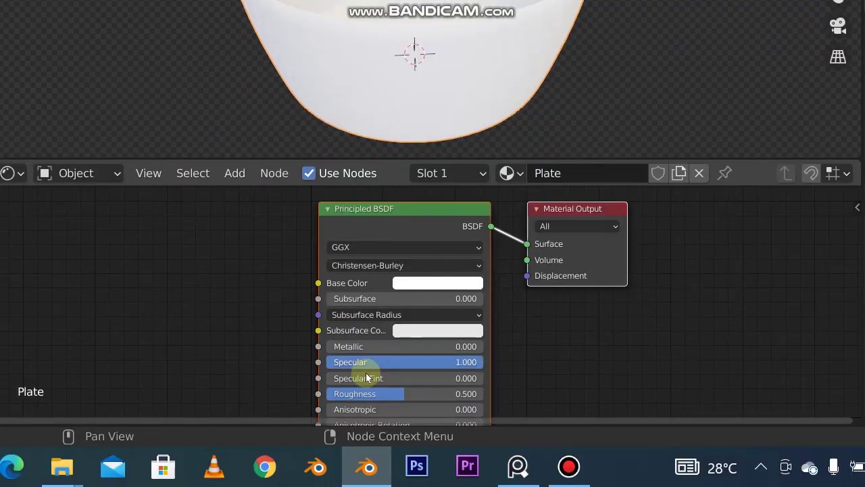
pyautogui.moveTo(385, 357); pyautogui.dragTo(370, 328, button='middle')
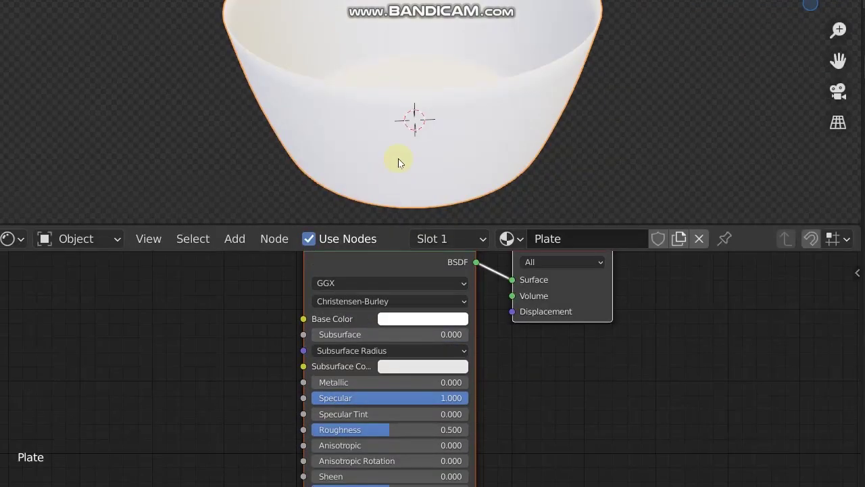
pyautogui.scroll(3, 393, 88)
pyautogui.moveTo(365, 54); pyautogui.dragTo(445, 21, button='middle')
pyautogui.scroll(-4, 445, 127)
pyautogui.moveTo(415, 171); pyautogui.dragTo(419, 257, button='middle')
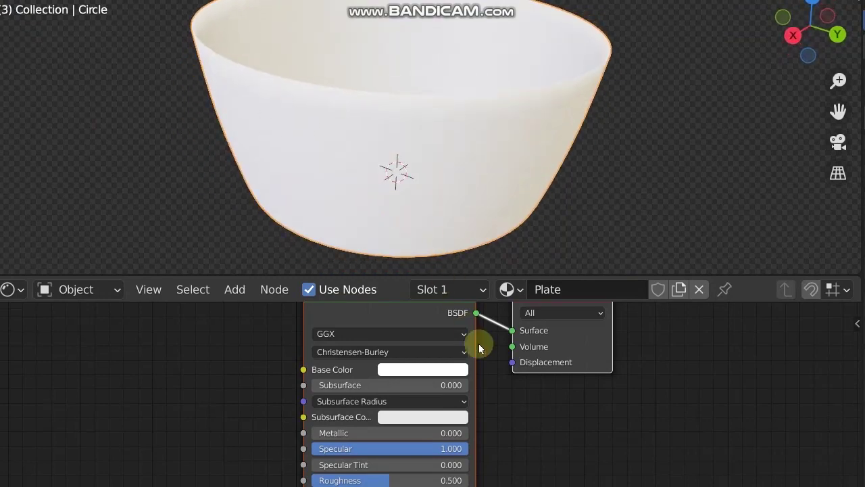
pyautogui.moveTo(550, 415); pyautogui.dragTo(558, 375, button='middle')
pyautogui.moveTo(414, 335); pyautogui.dragTo(399, 335)
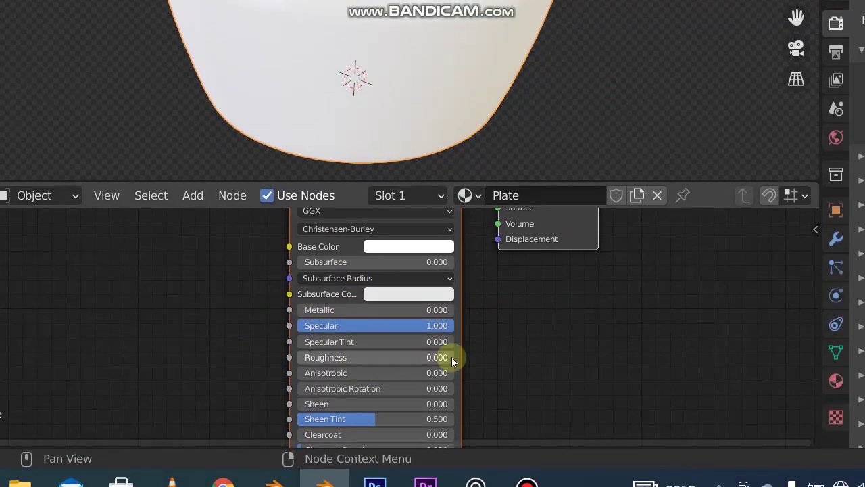
# Check the reflections on the bowl's inner and outer walls from several angles
pyautogui.moveTo(294, 106); pyautogui.dragTo(377, 42, button='middle')
pyautogui.moveTo(377, 142); pyautogui.dragTo(240, 163, button='middle')
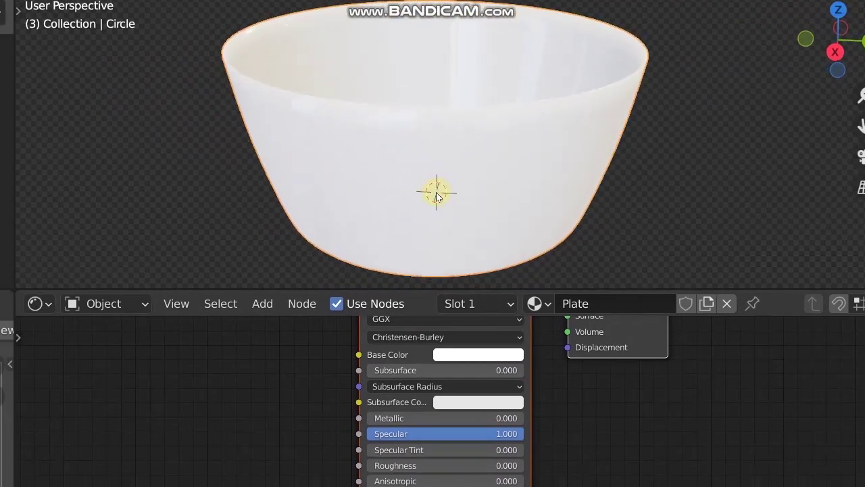
pyautogui.scroll(2, 446, 179)
pyautogui.moveTo(459, 170); pyautogui.dragTo(649, 145, button='middle')
pyautogui.scroll(-3, 403, 162)
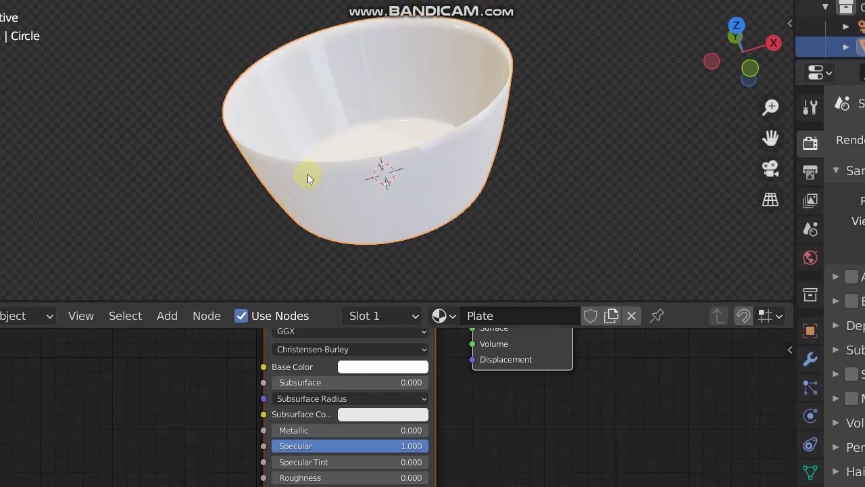
pyautogui.moveTo(403, 161); pyautogui.dragTo(574, 125, button='middle')
# Return to the Layout workspace, change the viewport shading to Material Preview and look at the bowl from the top view
pyautogui.click(219, 38)
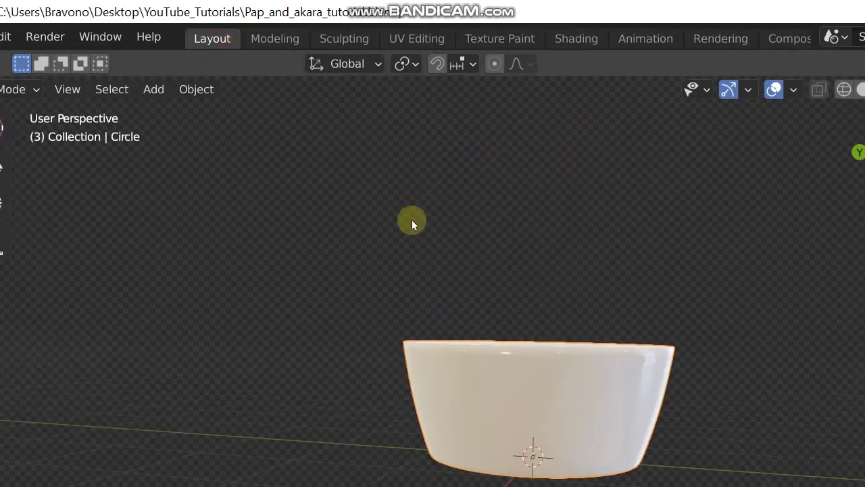
pyautogui.keyDown('shift'); pyautogui.moveTo(526, 365); pyautogui.dragTo(482, 349, button='middle'); pyautogui.keyUp('shift')
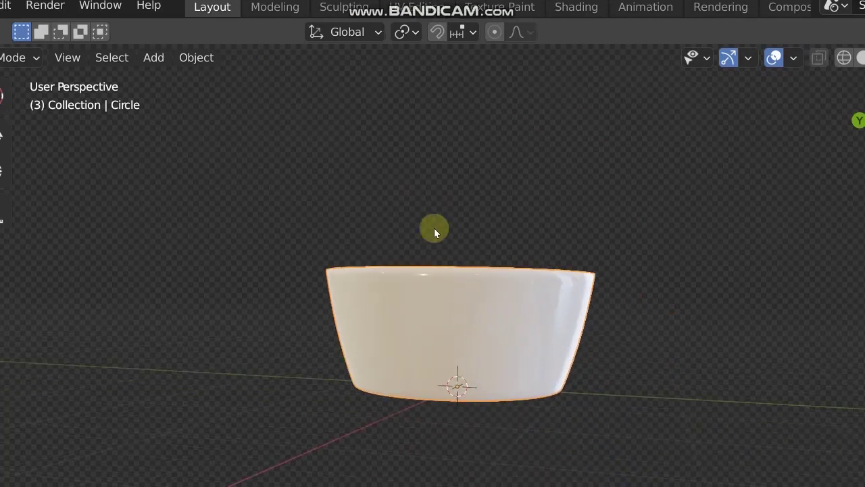
pyautogui.scroll(1, 435, 332)
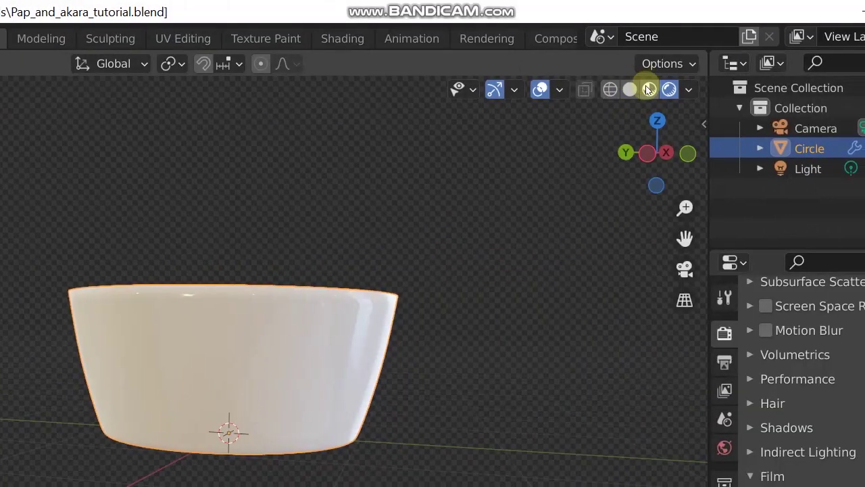
pyautogui.click(648, 90)
pyautogui.moveTo(263, 286)
pyautogui.mouseDown(button='middle')
pyautogui.moveTo(220, 411)
pyautogui.moveTo(205, 323)
pyautogui.moveTo(98, 468)
pyautogui.mouseUp(button='middle')
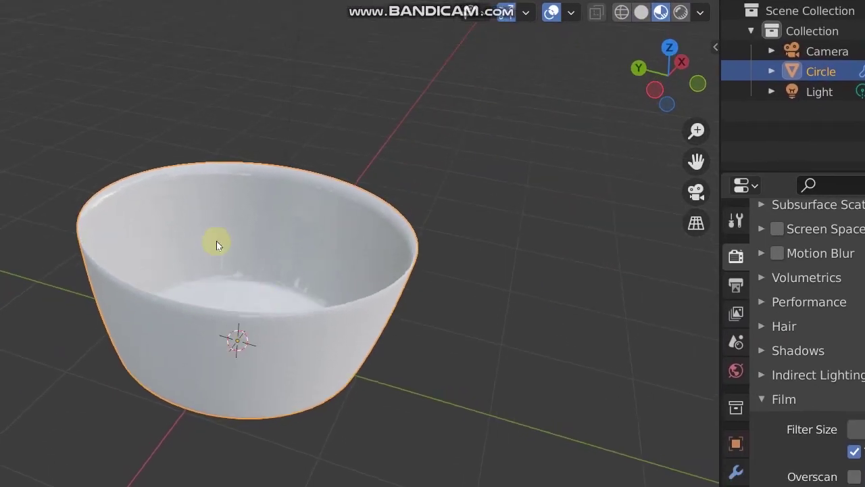
pyautogui.moveTo(279, 357); pyautogui.dragTo(400, 301, button='middle')
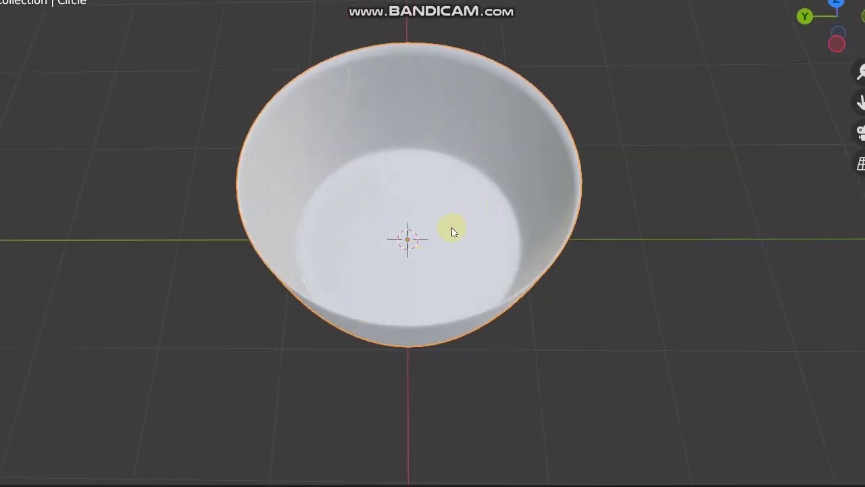
pyautogui.press('KP_7')
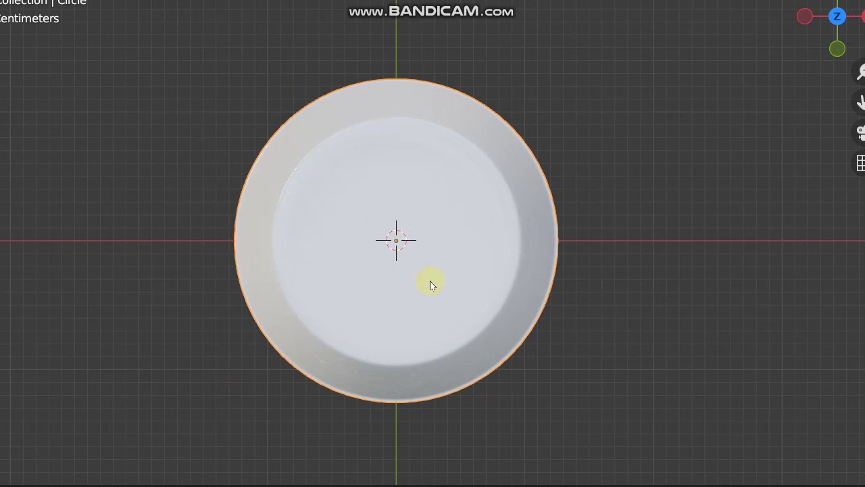
# Switch the bowl from Object Mode to Edit Mode
pyautogui.press('Tab')
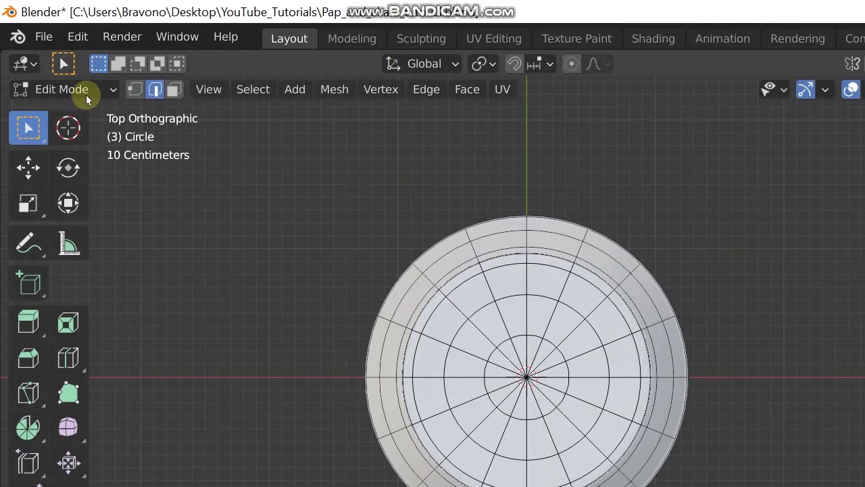
pyautogui.click(71, 95)
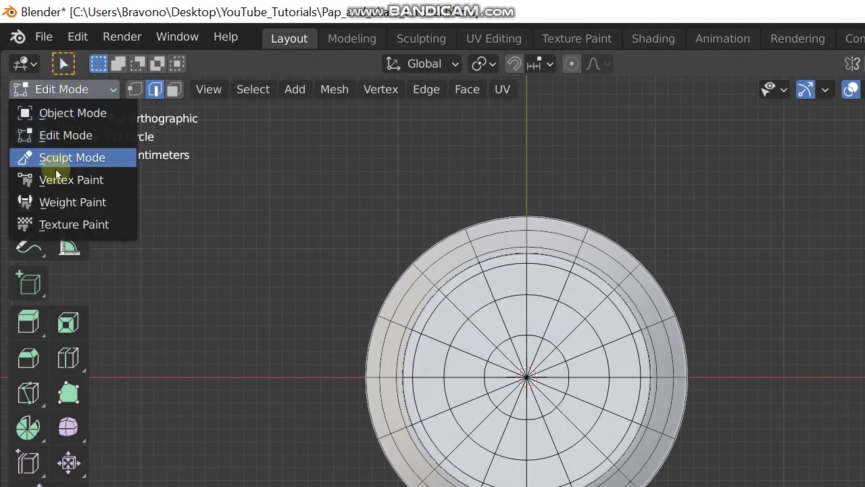
pyautogui.click(69, 113)
pyautogui.click(80, 94)
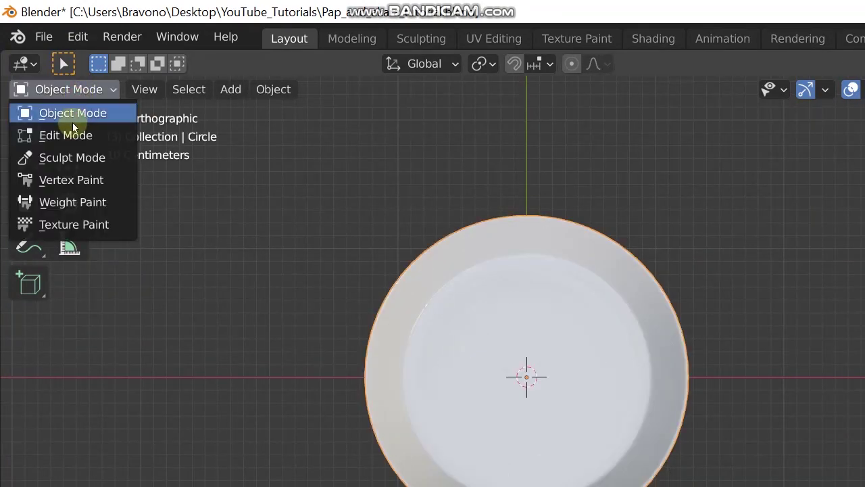
pyautogui.click(68, 135)
# Change to face selection and select the whole face loop around the lower part of the bowl's wall
pyautogui.moveTo(546, 367); pyautogui.dragTo(418, 390, button='middle')
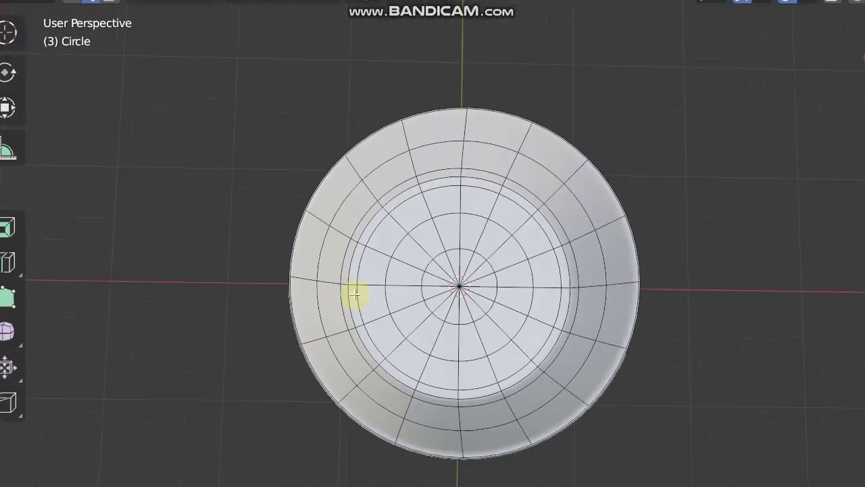
pyautogui.moveTo(355, 294); pyautogui.dragTo(398, 375, button='middle')
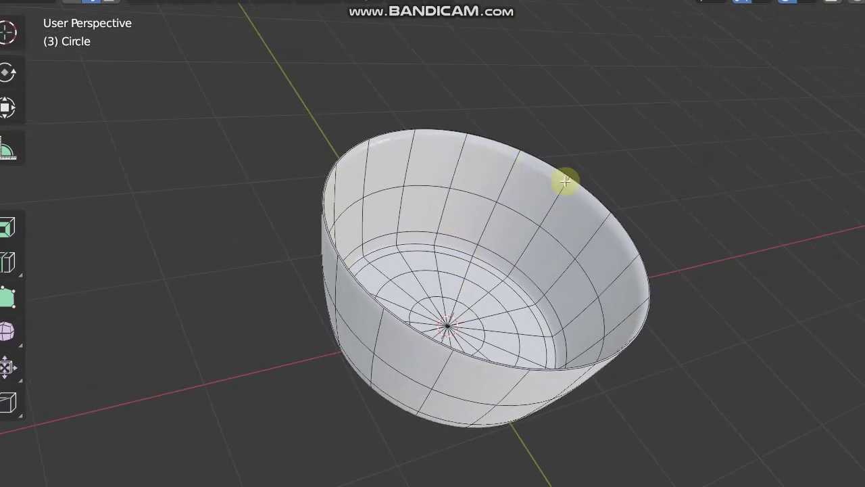
pyautogui.moveTo(442, 180); pyautogui.dragTo(384, 286, button='middle')
pyautogui.moveTo(453, 297); pyautogui.dragTo(515, 214, button='middle')
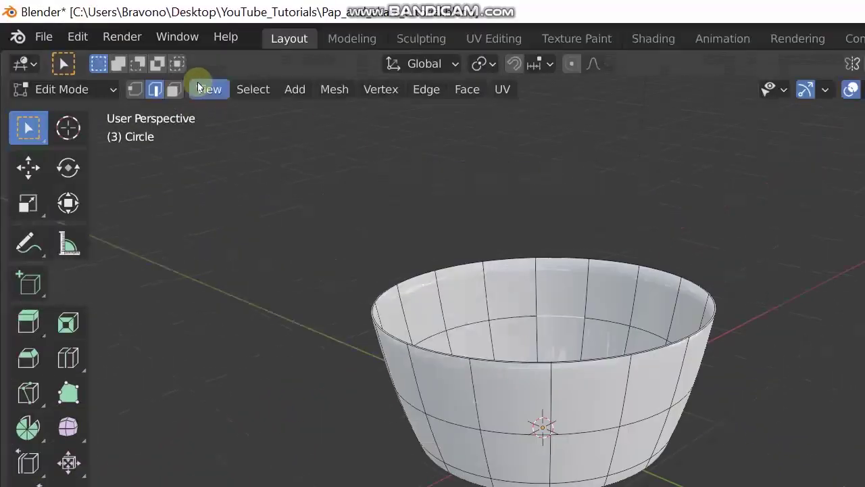
pyautogui.click(173, 88)
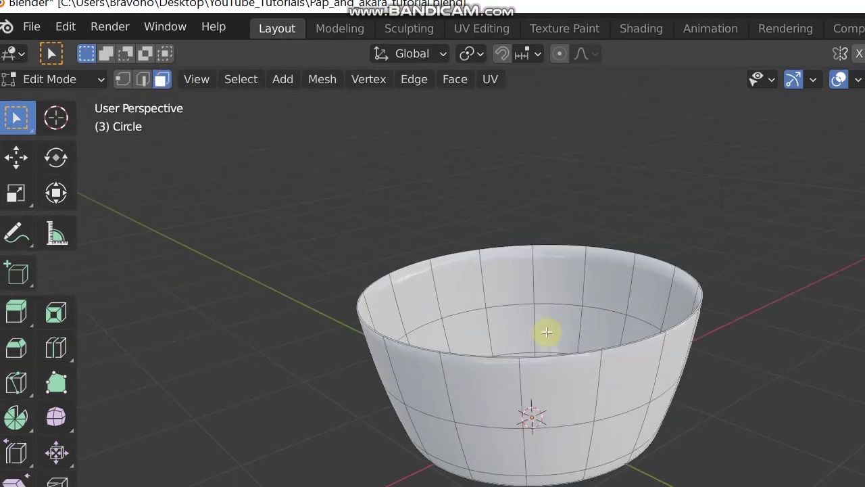
pyautogui.keyDown('alt'); pyautogui.click(536, 324); pyautogui.keyUp('alt')
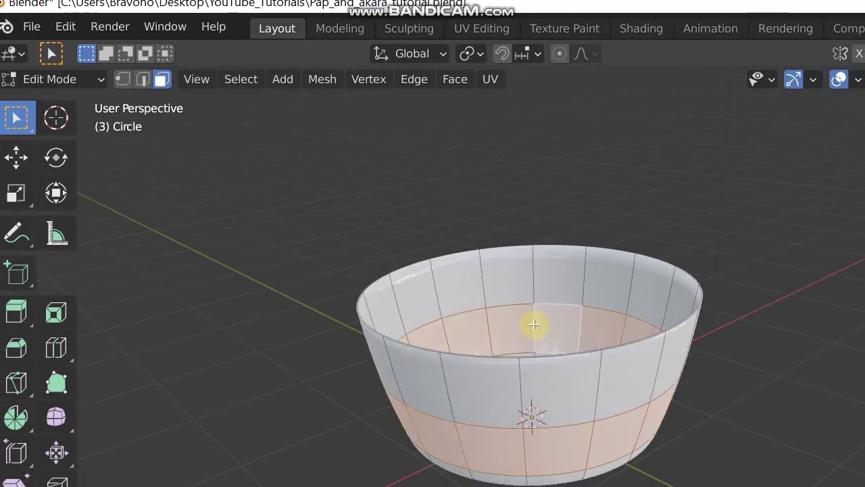
# Examine the selected face loop inside and outside the bowl from several angles and display the bowl's modifiers
pyautogui.moveTo(515, 261); pyautogui.dragTo(543, 334, button='middle')
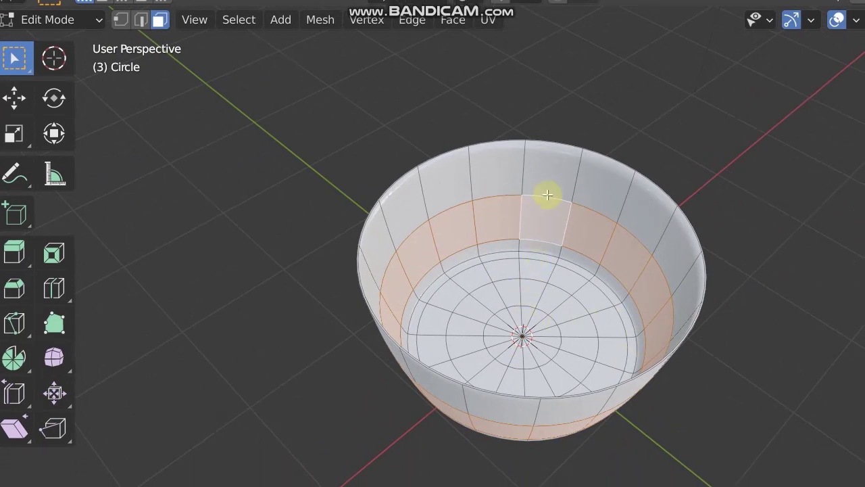
pyautogui.moveTo(530, 244); pyautogui.dragTo(533, 199, button='middle')
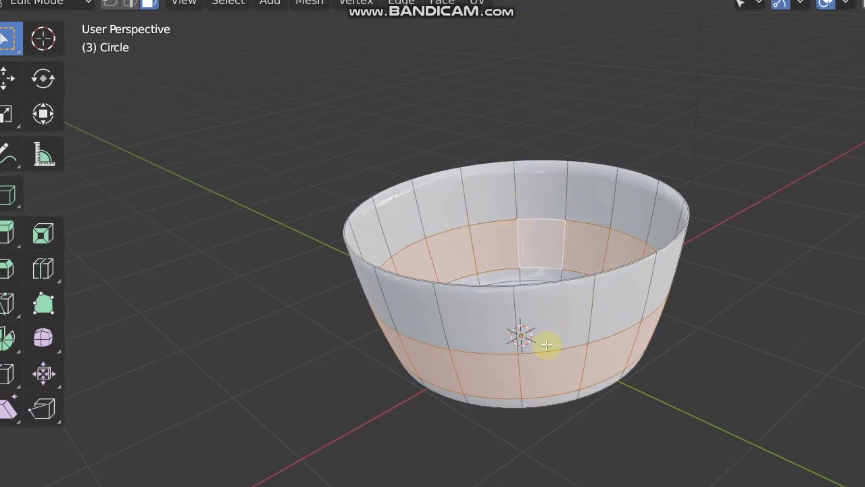
pyautogui.moveTo(559, 250); pyautogui.dragTo(479, 224, button='middle')
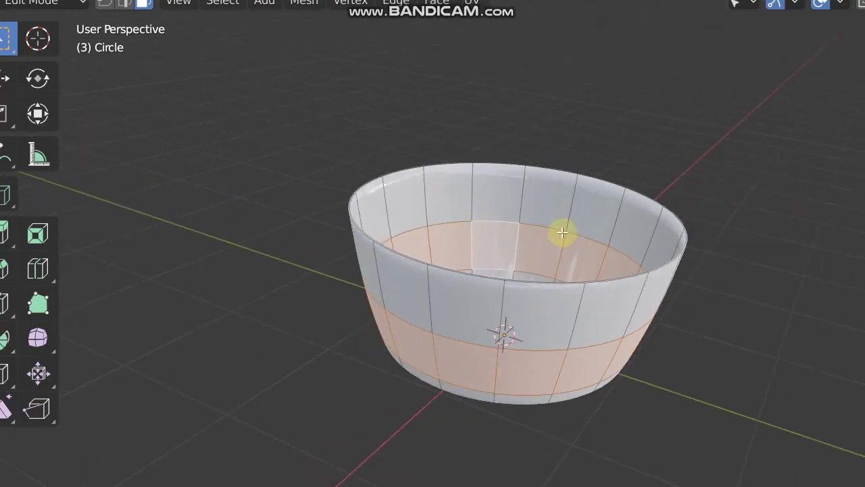
pyautogui.moveTo(558, 234); pyautogui.dragTo(506, 218, button='middle')
pyautogui.moveTo(484, 246); pyautogui.dragTo(462, 225, button='middle')
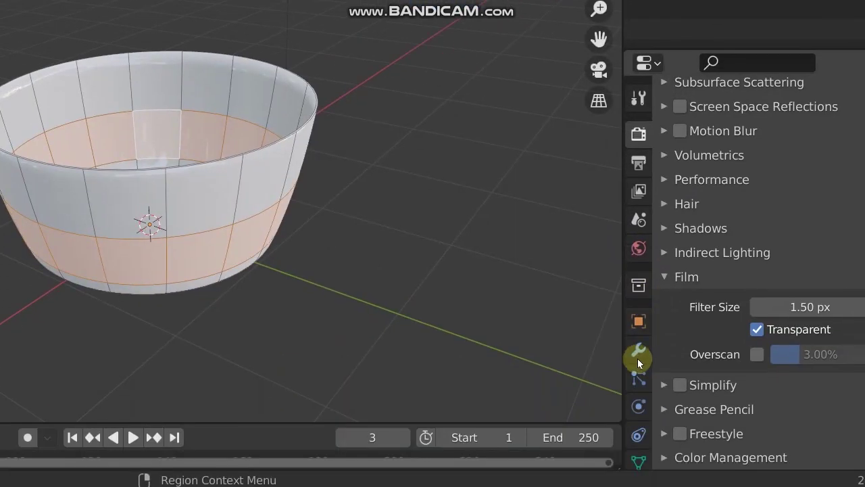
pyautogui.click(637, 356)
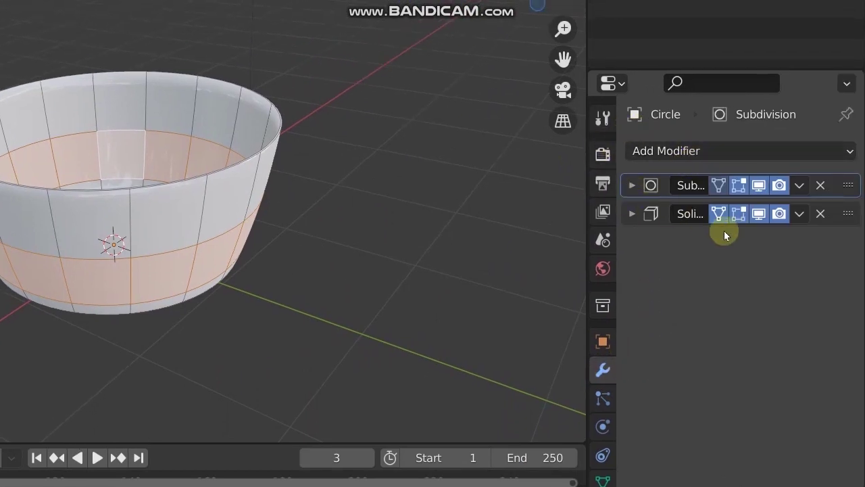
pyautogui.moveTo(225, 236); pyautogui.dragTo(258, 189, button='middle')
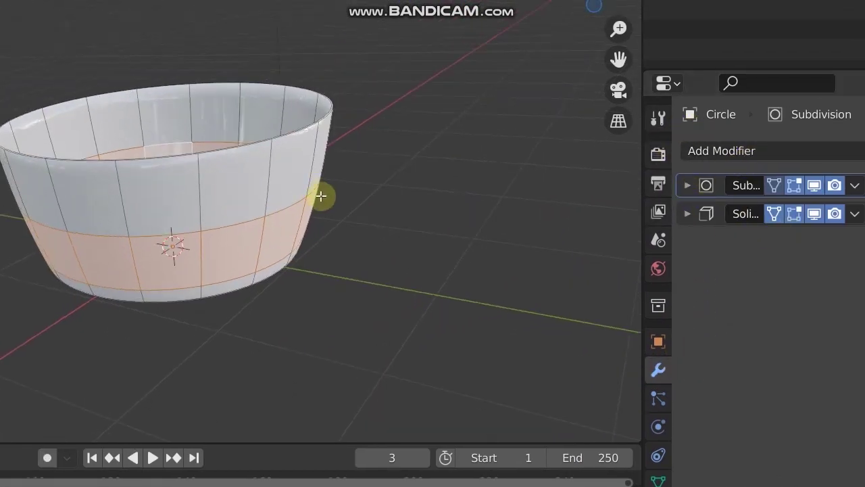
# In front view, add one horizontal loop cut to each of the bowl's upper and lower wall bands, with slide factors of about -0.023 and 0.006
pyautogui.press('KP_1')
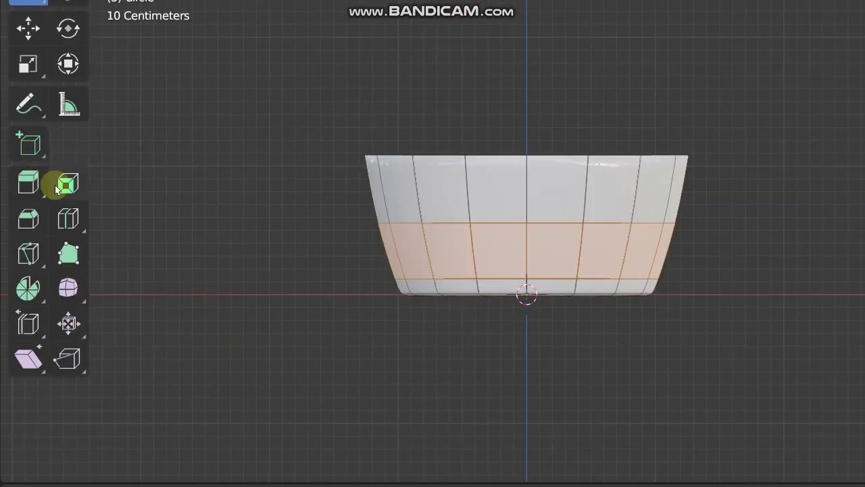
pyautogui.click(68, 219)
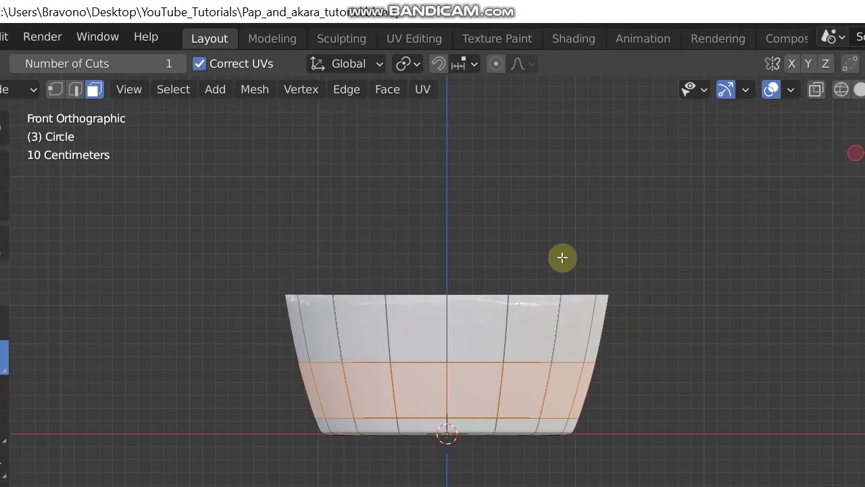
pyautogui.click(605, 327)
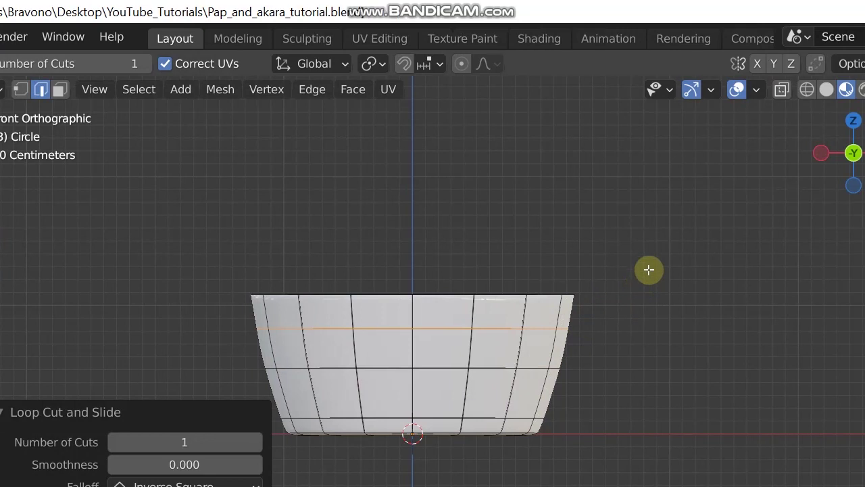
pyautogui.hotkey('ctrl', 'z')
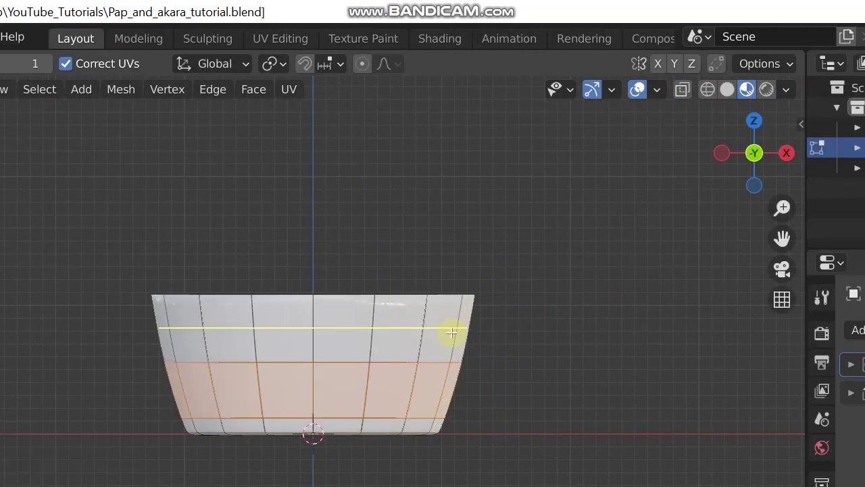
pyautogui.click(487, 326)
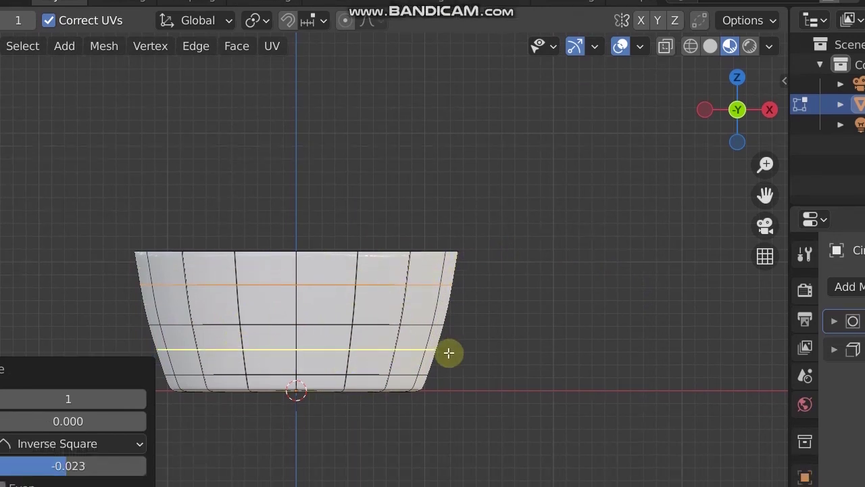
pyautogui.moveTo(445, 356); pyautogui.dragTo(451, 353)
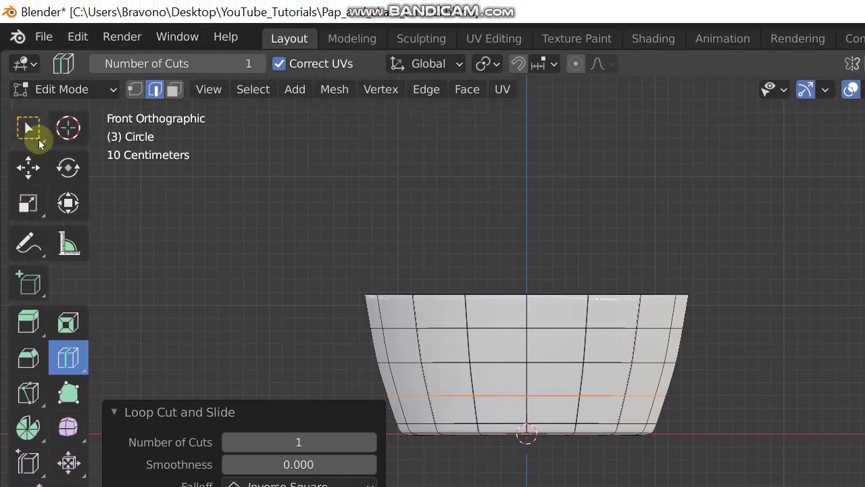
pyautogui.click(27, 133)
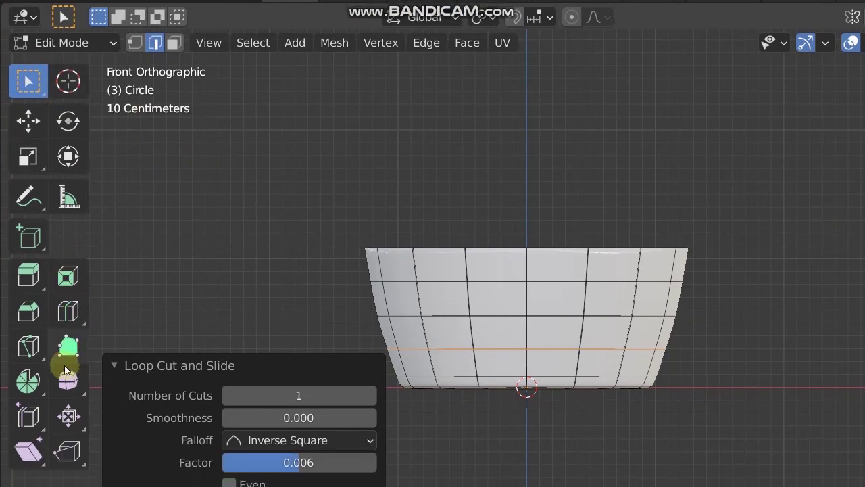
pyautogui.click(67, 310)
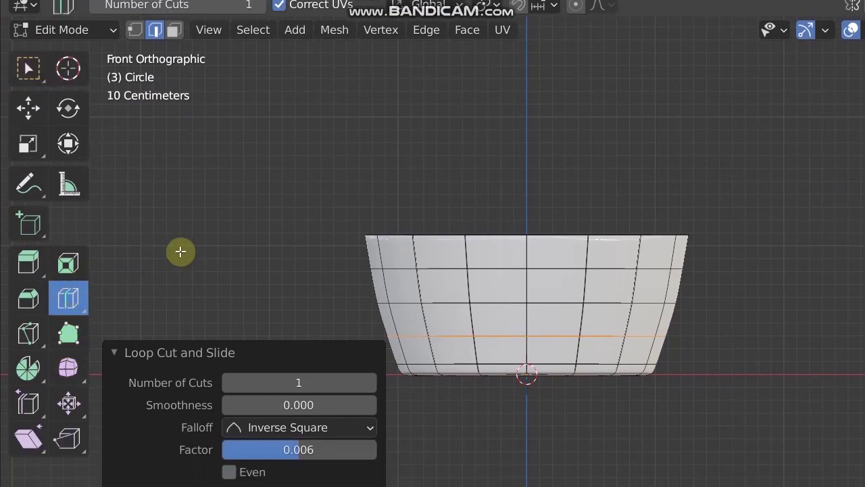
pyautogui.click(27, 68)
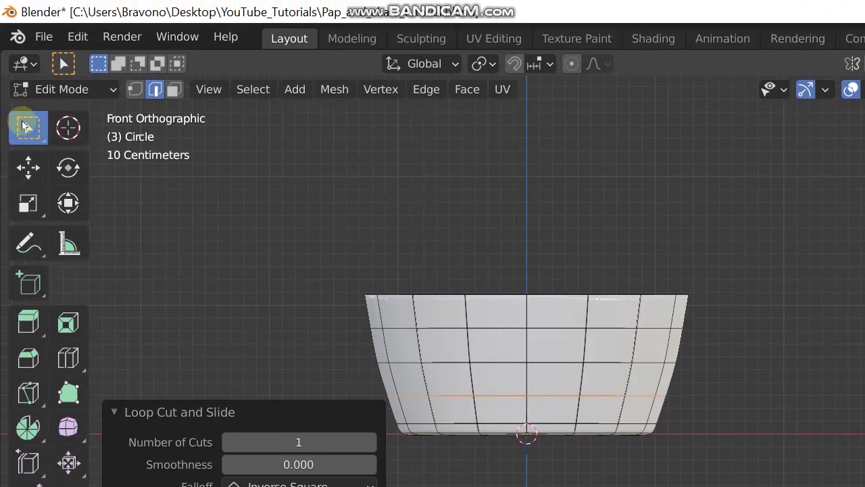
pyautogui.rightClick(27, 132)
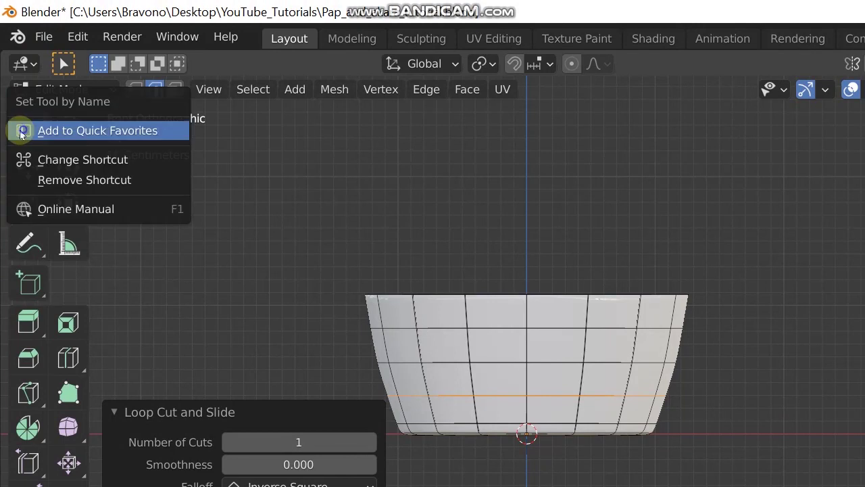
pyautogui.rightClick(25, 127)
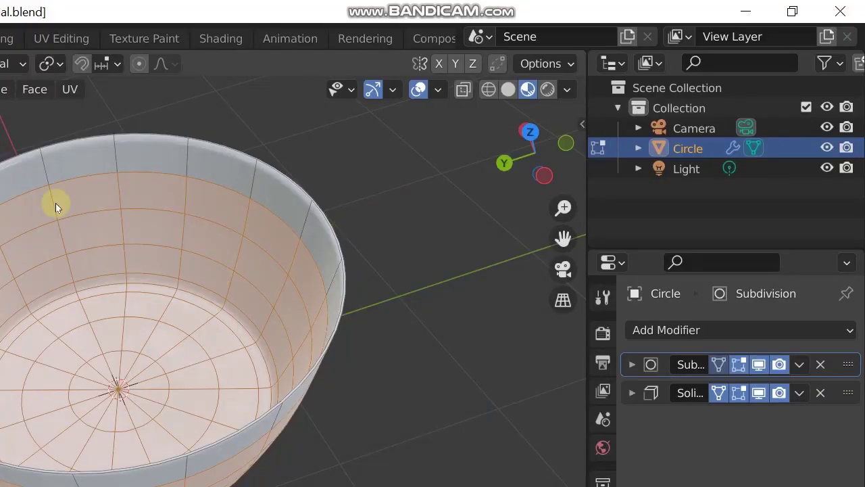
pyautogui.rightClick(23, 126)
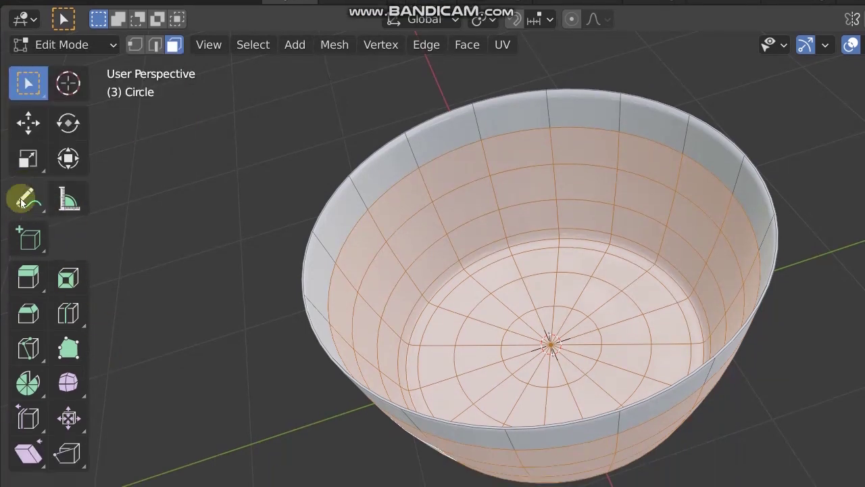
pyautogui.rightClick(22, 202)
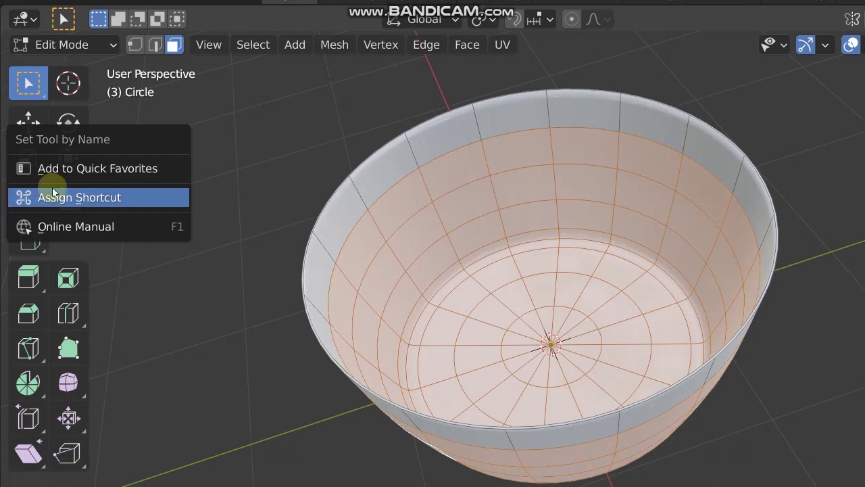
pyautogui.press('Escape')
pyautogui.click(27, 202)
pyautogui.rightClick(29, 206)
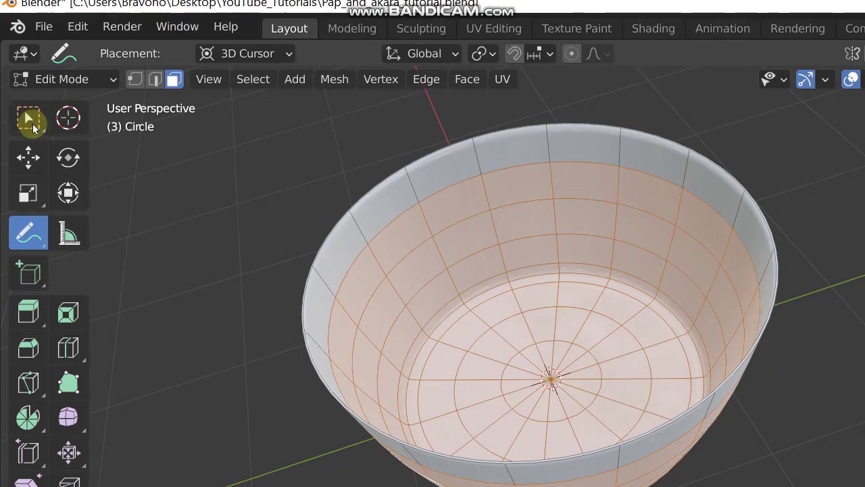
pyautogui.rightClick(24, 123)
pyautogui.click(32, 124)
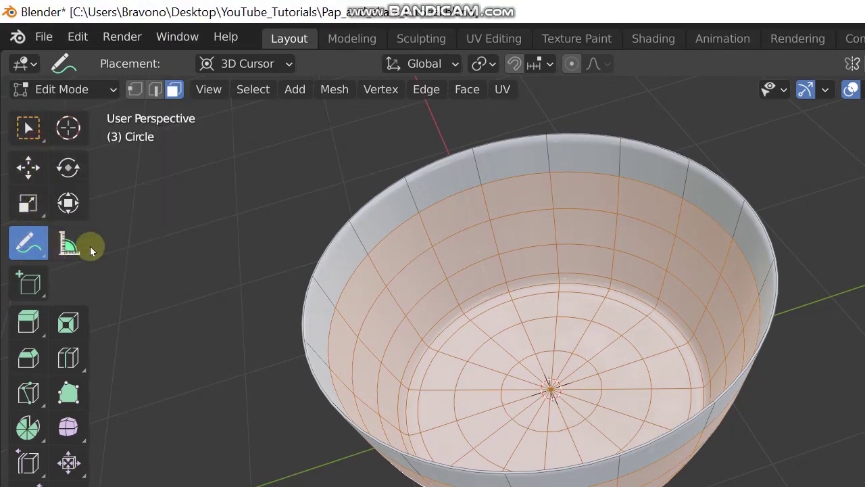
# Return to the Select Box tool and clear the bowl's face selection while staying in face select mode
pyautogui.press('w')
pyautogui.moveTo(405, 262); pyautogui.dragTo(391, 254, button='middle')
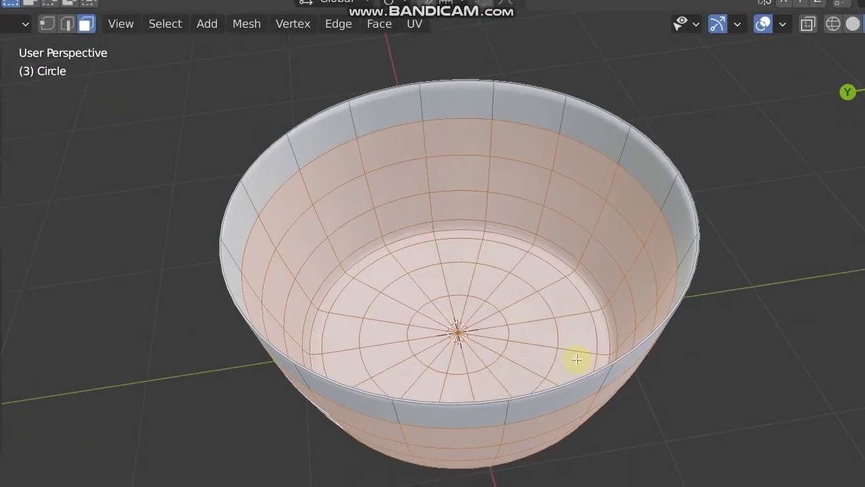
pyautogui.moveTo(676, 409); pyautogui.dragTo(625, 404, button='middle')
pyautogui.moveTo(267, 297); pyautogui.dragTo(348, 342, button='middle')
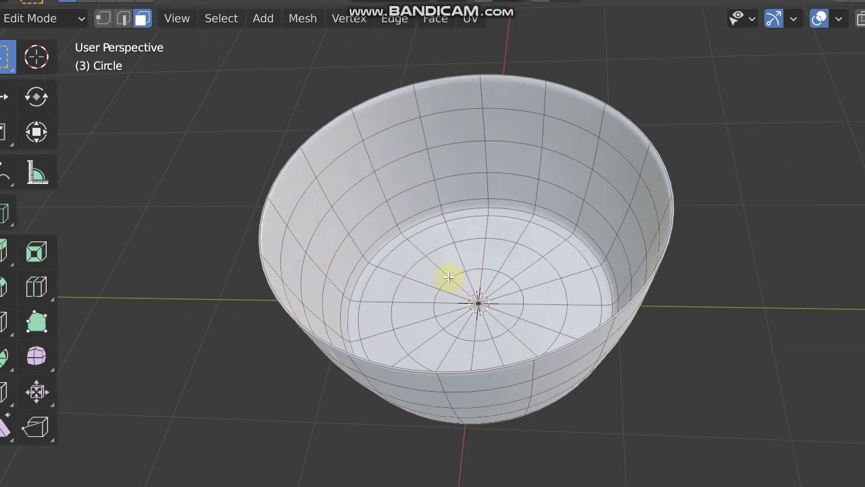
pyautogui.moveTo(449, 277); pyautogui.dragTo(457, 252, button='middle')
pyautogui.keyDown('shift'); pyautogui.moveTo(368, 203); pyautogui.dragTo(373, 231, button='middle'); pyautogui.keyUp('shift')
pyautogui.moveTo(517, 352); pyautogui.dragTo(543, 248, button='middle')
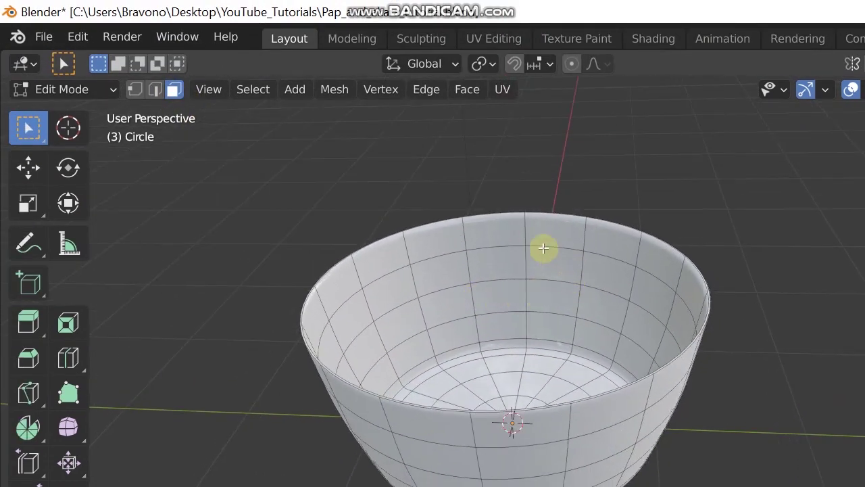
pyautogui.click(178, 93)
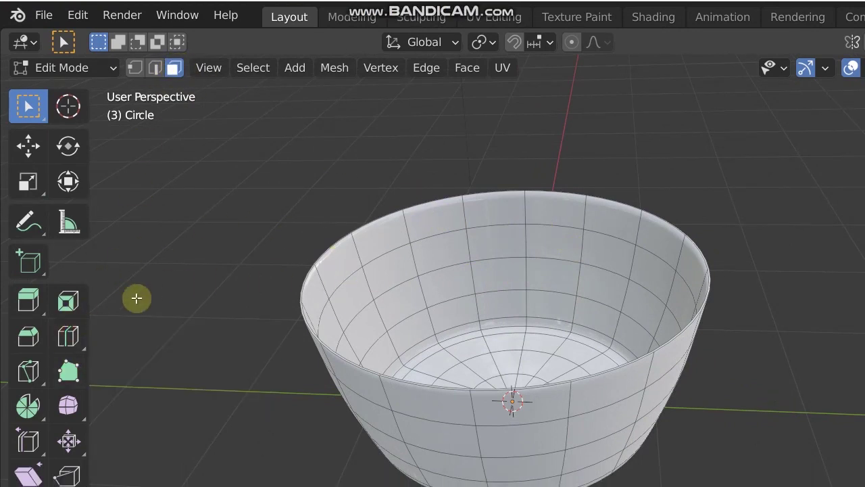
# Try adding a vertical loop cut through the bowl's inner wall, and undo it
pyautogui.click(68, 371)
pyautogui.click(67, 336)
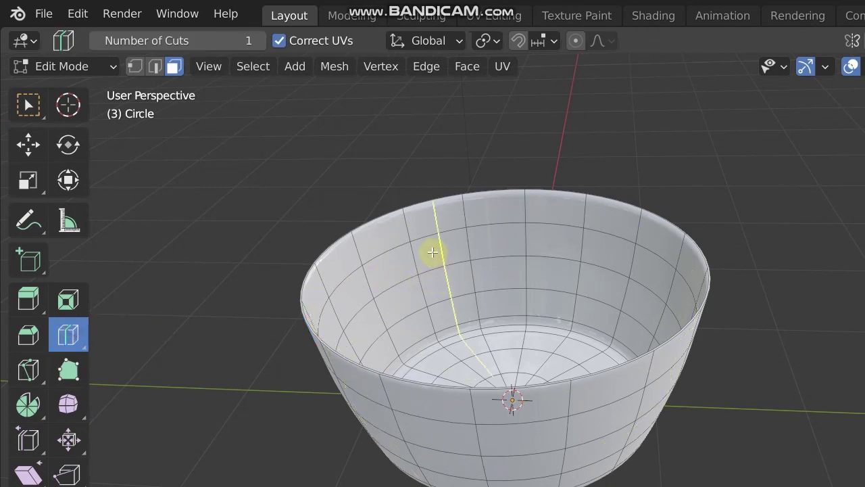
pyautogui.moveTo(432, 252); pyautogui.dragTo(448, 247)
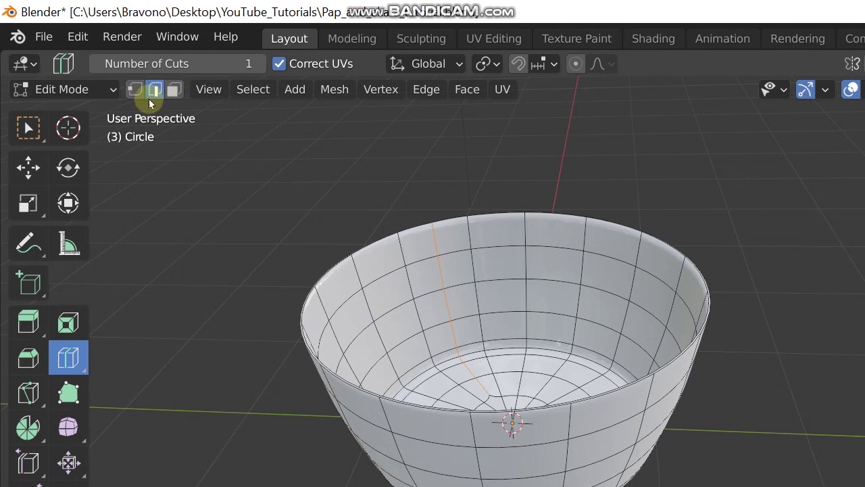
pyautogui.hotkey('ctrl', 'z')
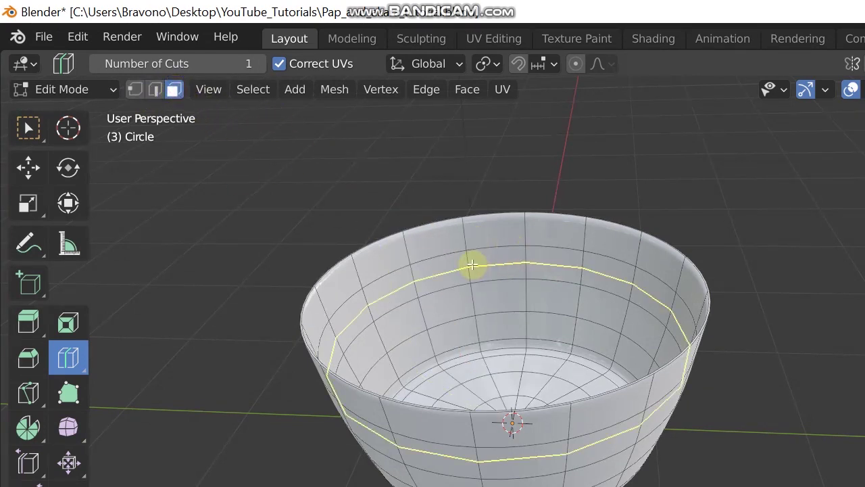
# Select the whole horizontal face loop that lies second below the bowl's rim, with the Move tool active
pyautogui.click(31, 131)
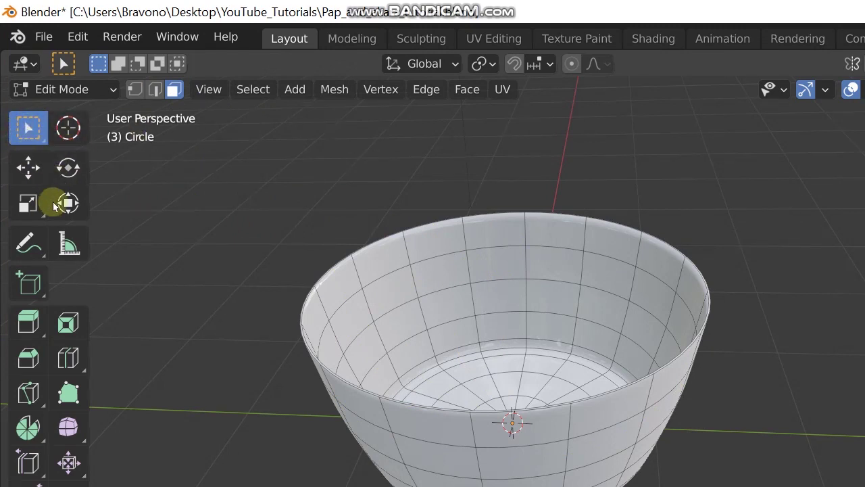
pyautogui.click(38, 157)
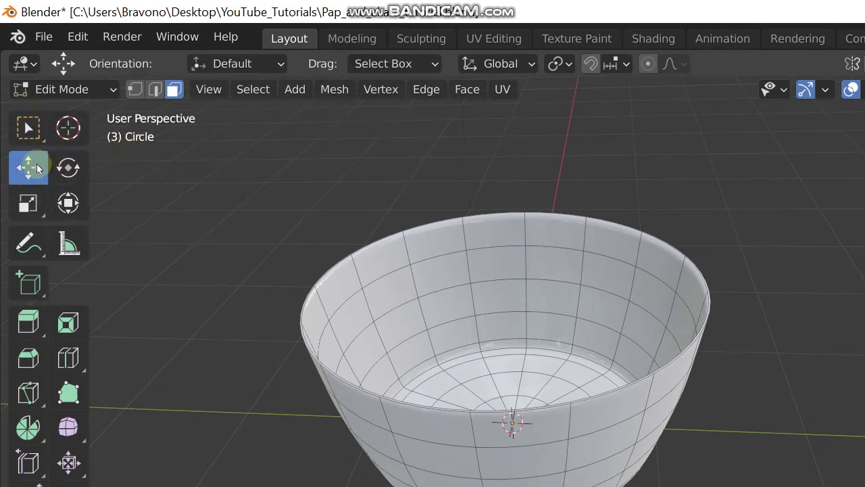
pyautogui.keyDown('alt'); pyautogui.click(460, 266); pyautogui.keyUp('alt')
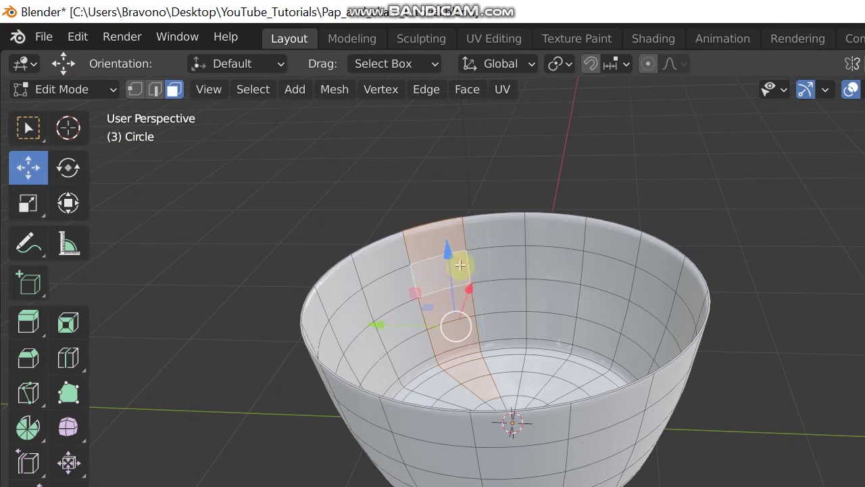
pyautogui.click(468, 266)
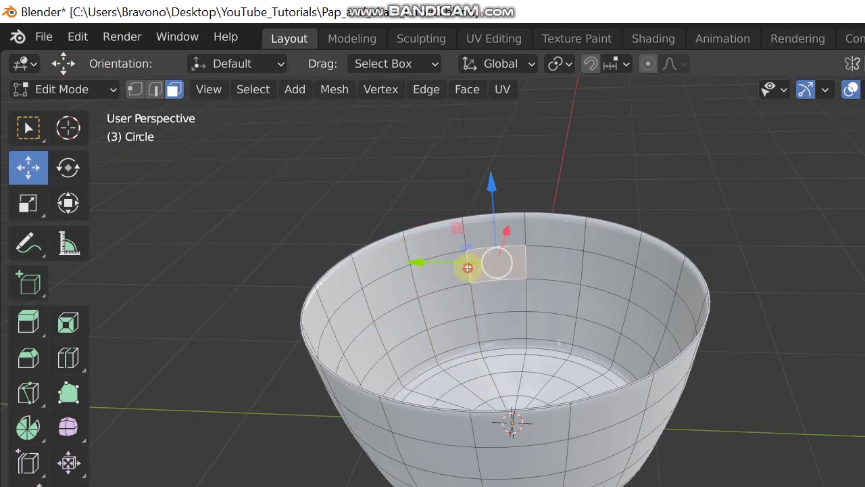
pyautogui.keyDown('alt'); pyautogui.click(429, 273); pyautogui.keyUp('alt')
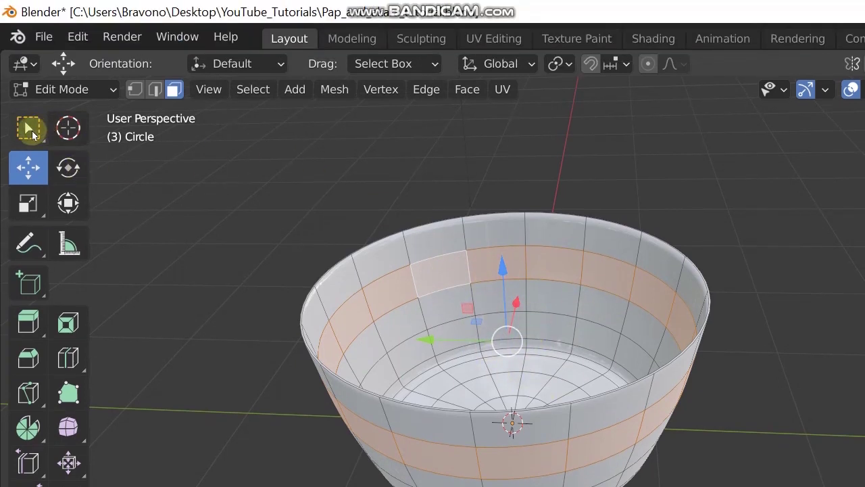
# Switch back to the Select Box tool and add the face loop directly beneath to the selection
pyautogui.click(29, 129)
pyautogui.moveTo(433, 378); pyautogui.dragTo(391, 237, button='middle')
pyautogui.moveTo(391, 147); pyautogui.dragTo(501, 188, button='middle')
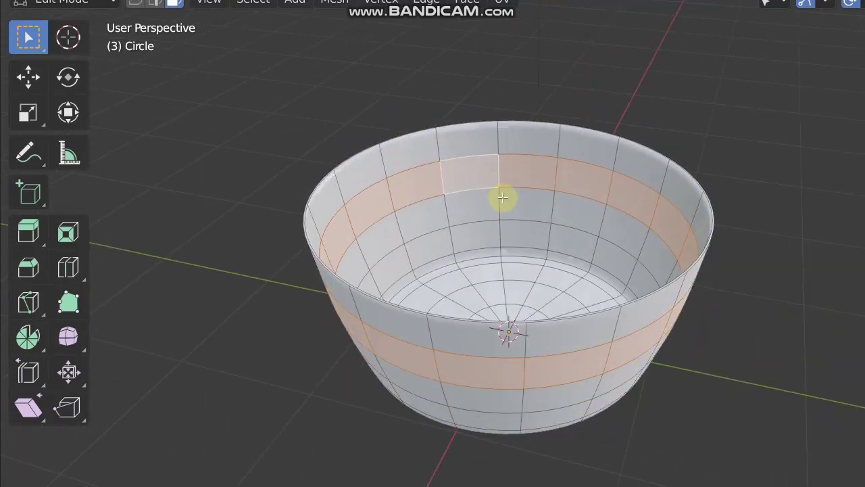
pyautogui.keyDown('alt'); pyautogui.keyDown('shift'); pyautogui.click(499, 203); pyautogui.keyUp('shift'); pyautogui.keyUp('alt')
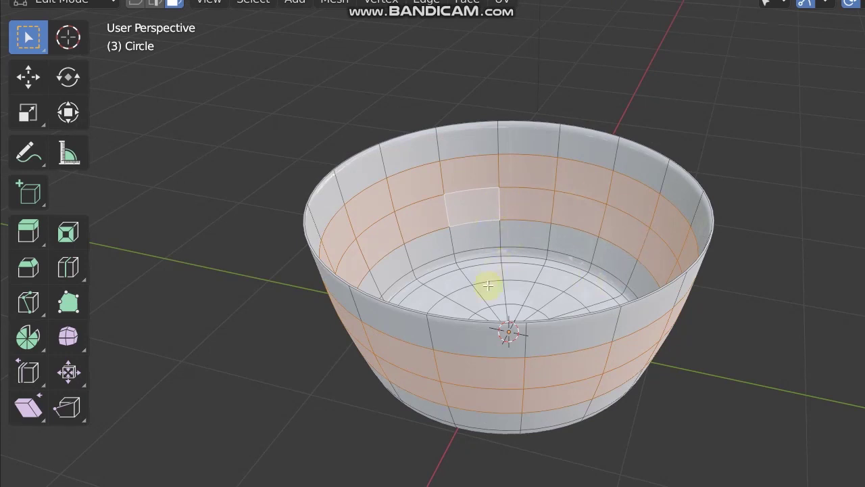
# Looking down into the bowl, use circle selection to add lower wall and floor faces on the far side to the selection
pyautogui.moveTo(489, 284); pyautogui.dragTo(490, 144, button='middle')
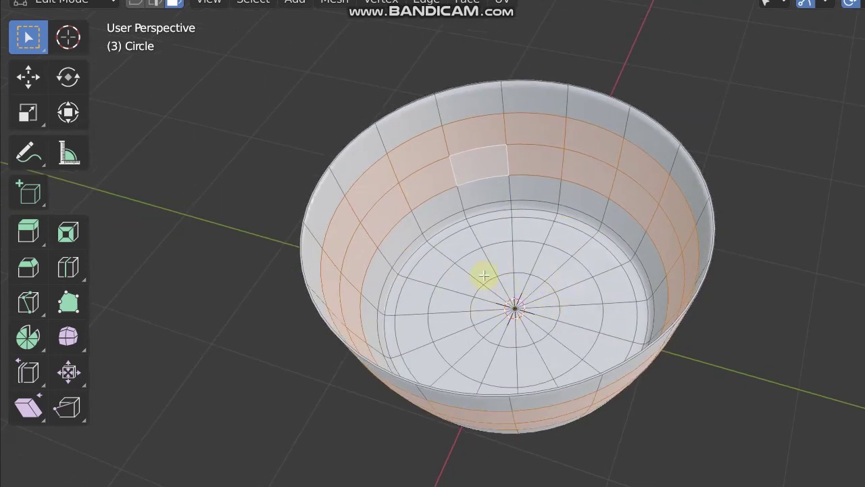
pyautogui.moveTo(484, 275); pyautogui.dragTo(479, 323, button='middle')
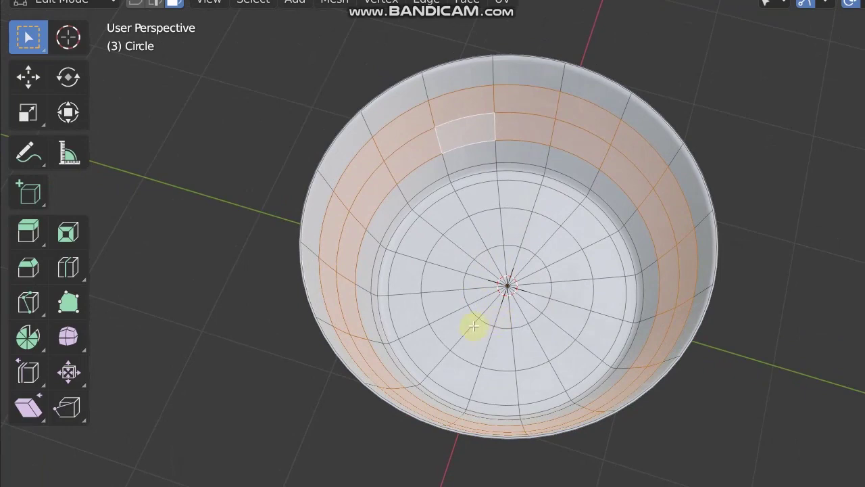
pyautogui.scroll(4, 478, 323)
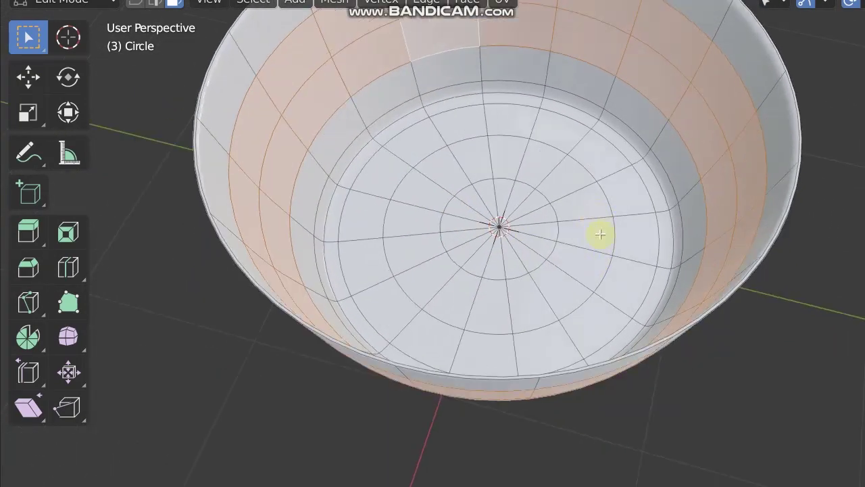
pyautogui.scroll(-3, 603, 223)
pyautogui.keyDown('shift'); pyautogui.moveTo(519, 264); pyautogui.dragTo(510, 304, button='middle'); pyautogui.keyUp('shift')
pyautogui.scroll(2, 495, 257)
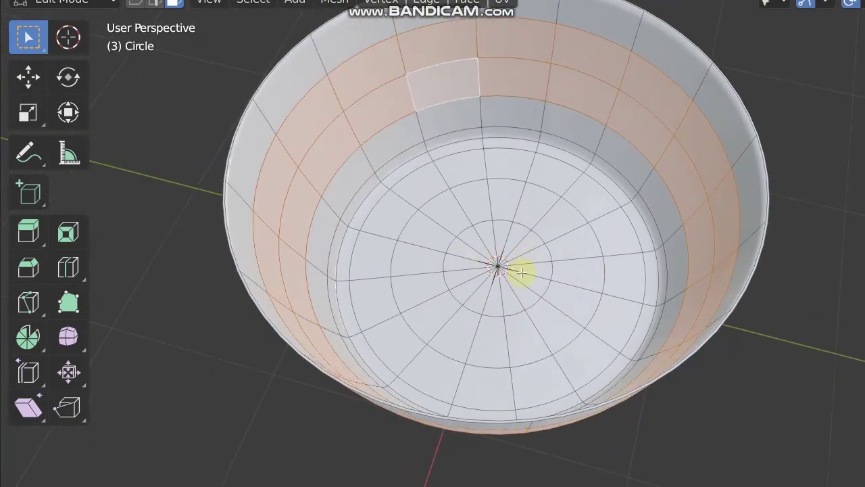
pyautogui.scroll(-2, 529, 261)
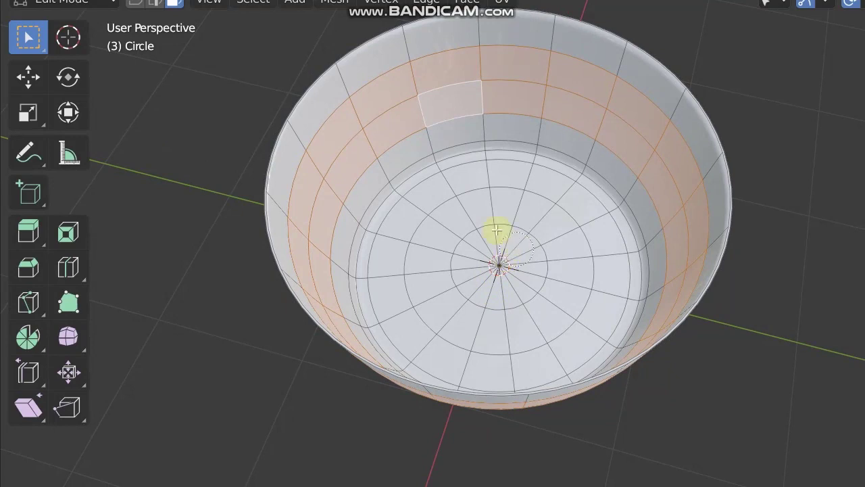
pyautogui.moveTo(412, 169); pyautogui.dragTo(539, 154)
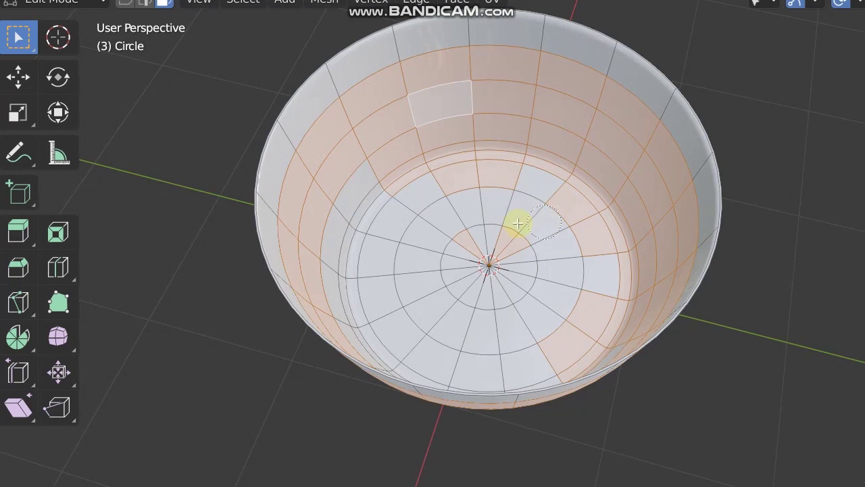
pyautogui.moveTo(487, 200)
pyautogui.mouseDown()
pyautogui.moveTo(526, 250)
pyautogui.moveTo(418, 234)
pyautogui.mouseUp()
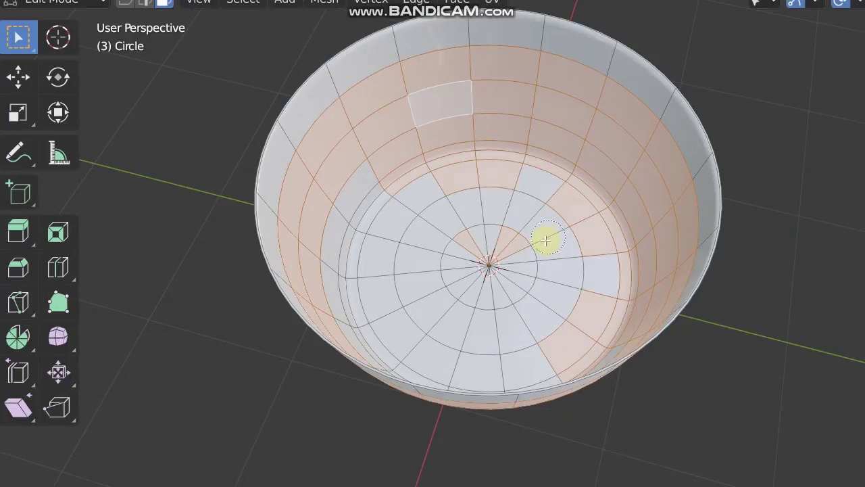
pyautogui.moveTo(563, 223)
pyautogui.mouseDown()
pyautogui.moveTo(561, 234)
pyautogui.moveTo(565, 195)
pyautogui.mouseUp()
# Extend the circle selection over the remaining lower wall and floor faces, leaving only the top rim band unselected
pyautogui.moveTo(649, 203); pyautogui.dragTo(539, 212, button='middle')
pyautogui.moveTo(485, 211); pyautogui.dragTo(540, 250, button='middle')
pyautogui.moveTo(539, 250)
pyautogui.mouseDown()
pyautogui.moveTo(543, 290)
pyautogui.moveTo(454, 340)
pyautogui.moveTo(421, 316)
pyautogui.mouseUp()
pyautogui.moveTo(364, 358); pyautogui.dragTo(305, 286)
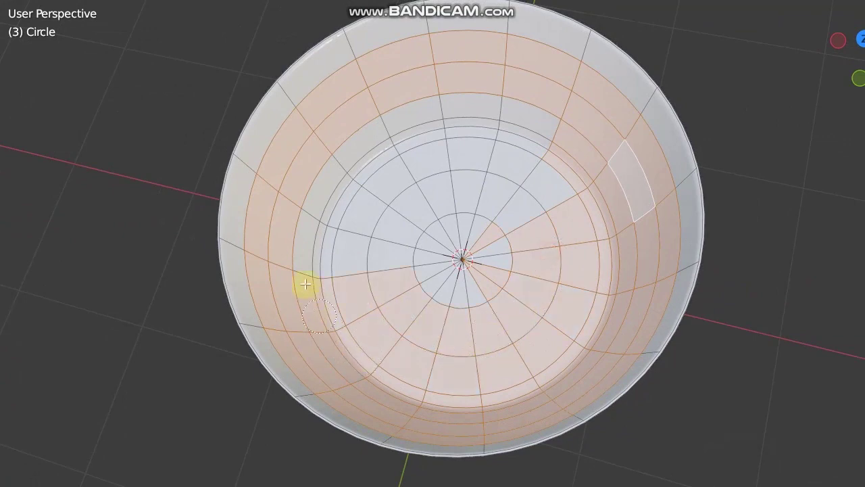
pyautogui.moveTo(347, 168); pyautogui.dragTo(484, 107)
pyautogui.moveTo(522, 166)
pyautogui.mouseDown()
pyautogui.moveTo(502, 203)
pyautogui.moveTo(502, 284)
pyautogui.moveTo(444, 292)
pyautogui.mouseUp()
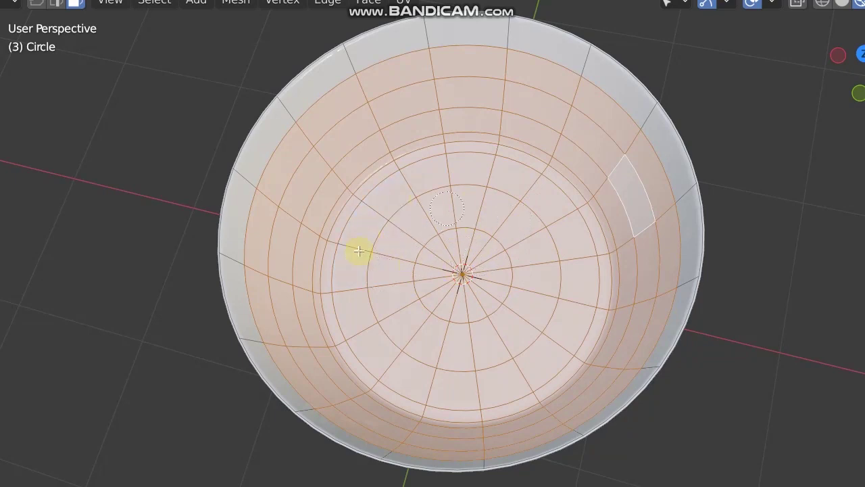
pyautogui.moveTo(460, 225); pyautogui.dragTo(499, 254)
# Duplicate the selected bowl faces and leave the copy exactly in place over the original faces
pyautogui.moveTo(545, 291); pyautogui.dragTo(477, 284, button='middle')
pyautogui.moveTo(534, 230); pyautogui.dragTo(501, 235, button='middle')
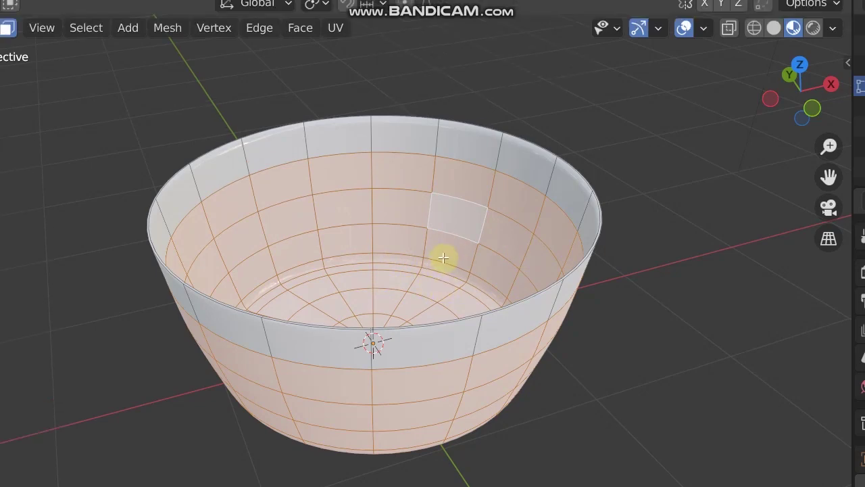
pyautogui.hotkey('shift', 'd')
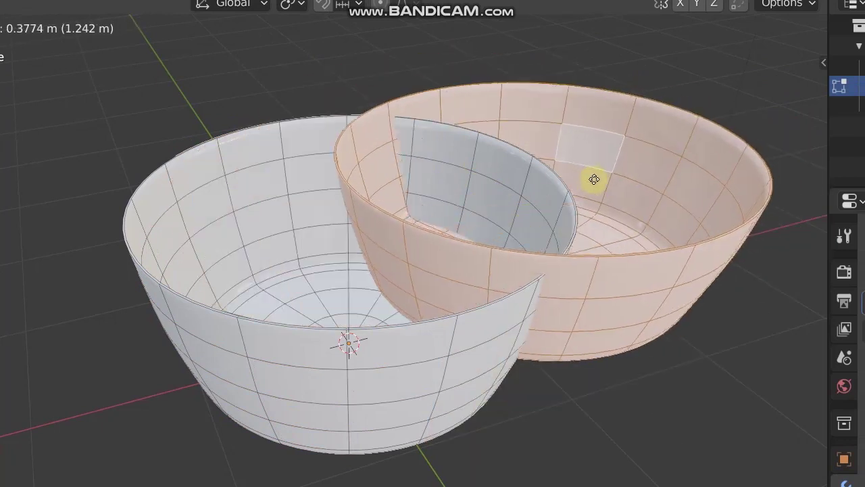
pyautogui.rightClick(640, 156)
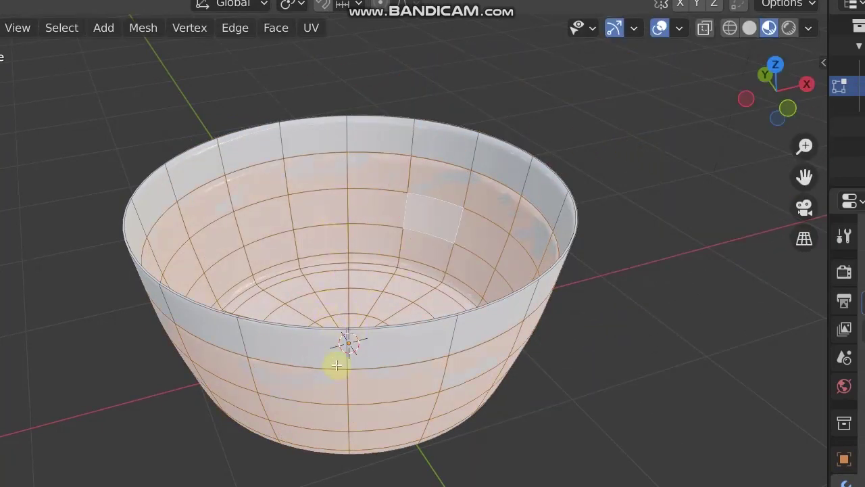
# Test-move the duplicated faces away from the bowl, including along the X axis, cancelling each move
pyautogui.press('g')
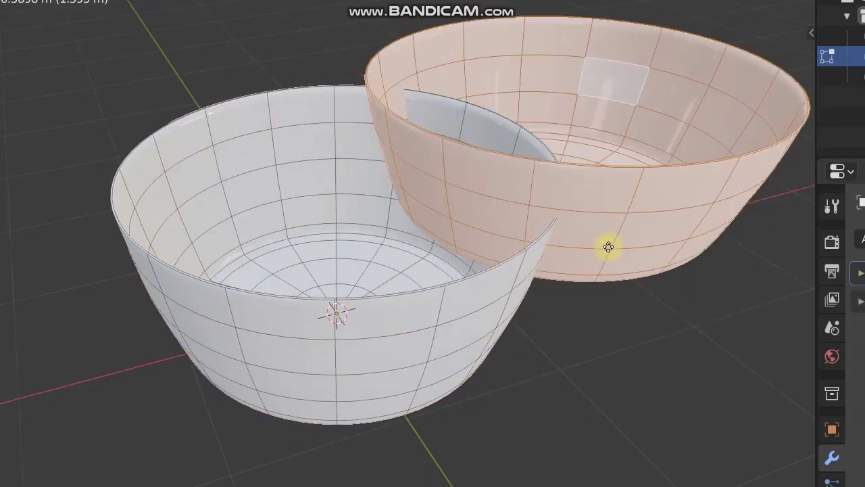
pyautogui.press('x')
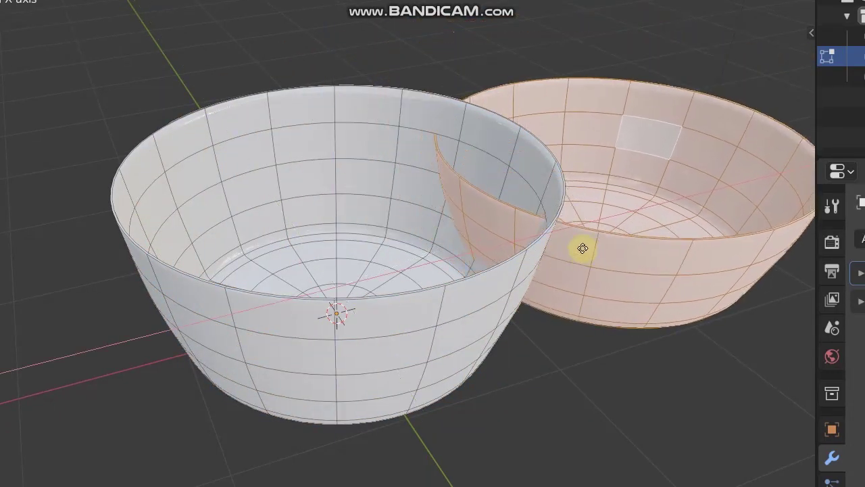
pyautogui.rightClick(602, 234)
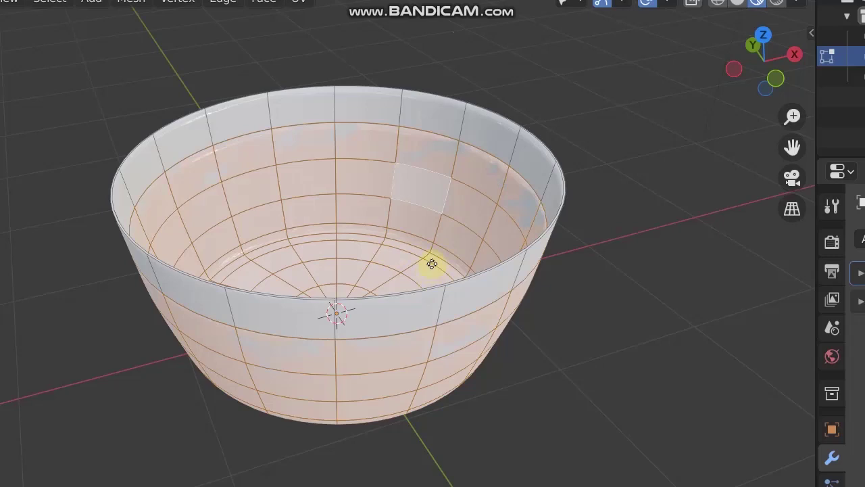
pyautogui.press('g')
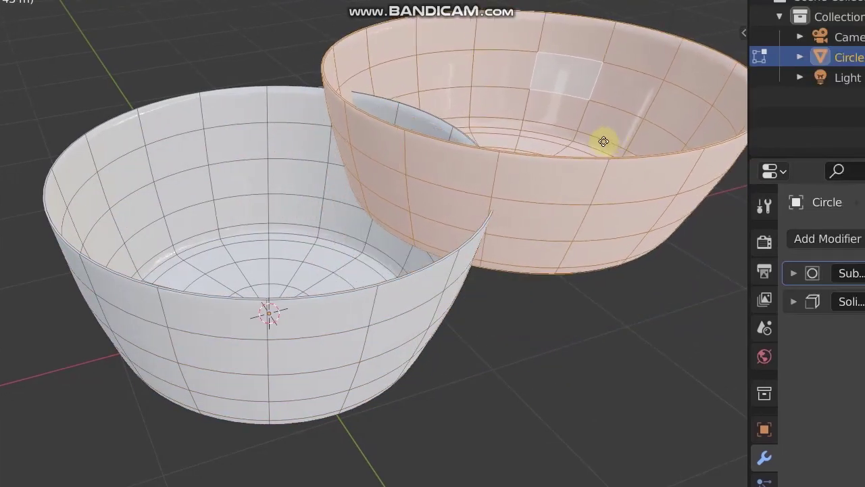
pyautogui.rightClick(604, 141)
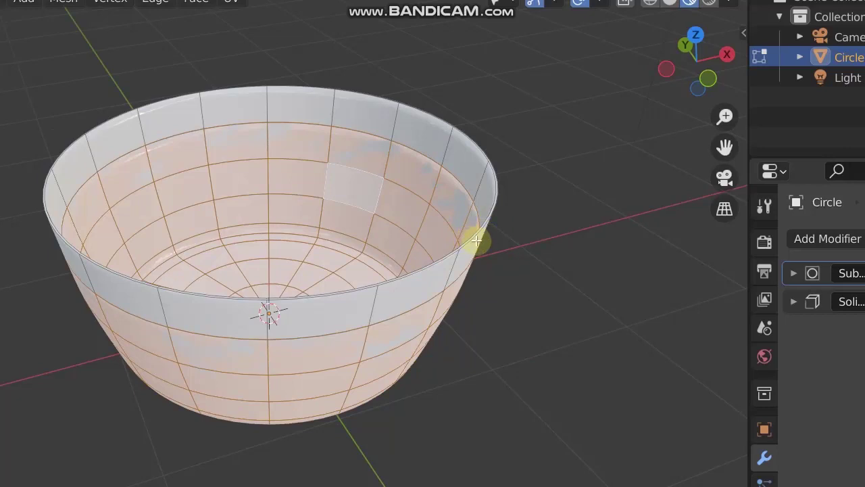
pyautogui.press('g')
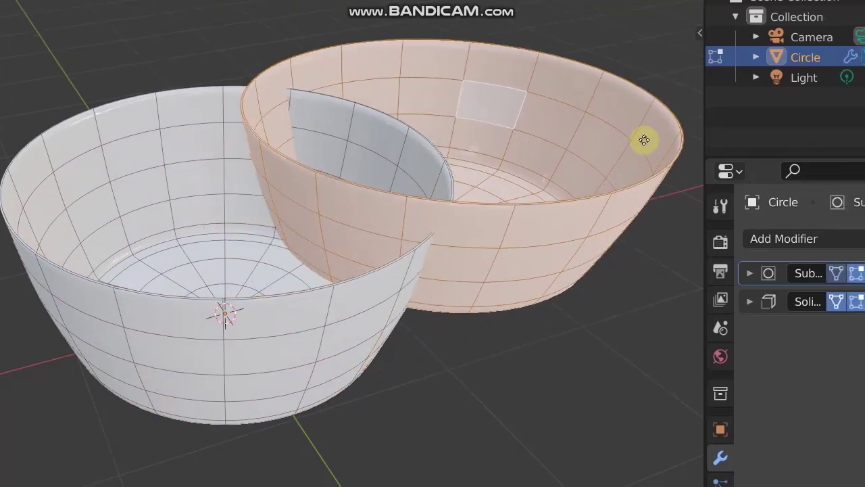
pyautogui.rightClick(659, 137)
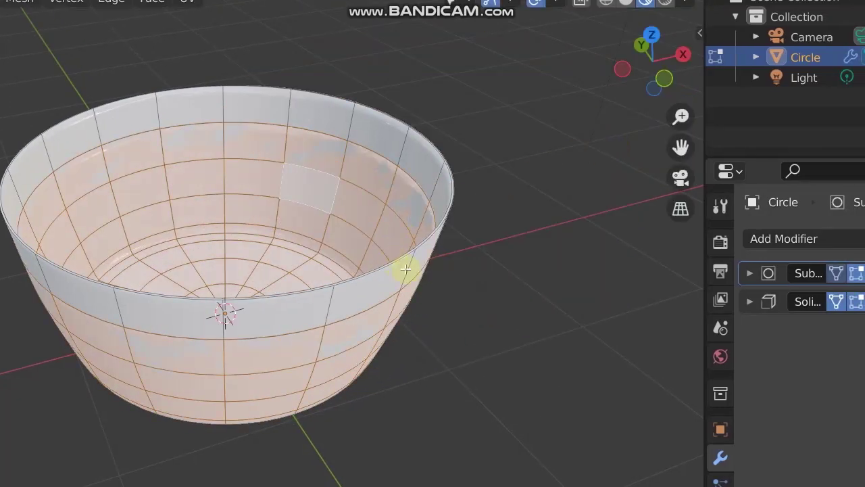
# Leave Edit Mode and examine the whole bowl from the side and from above
pyautogui.scroll(1, 413, 327)
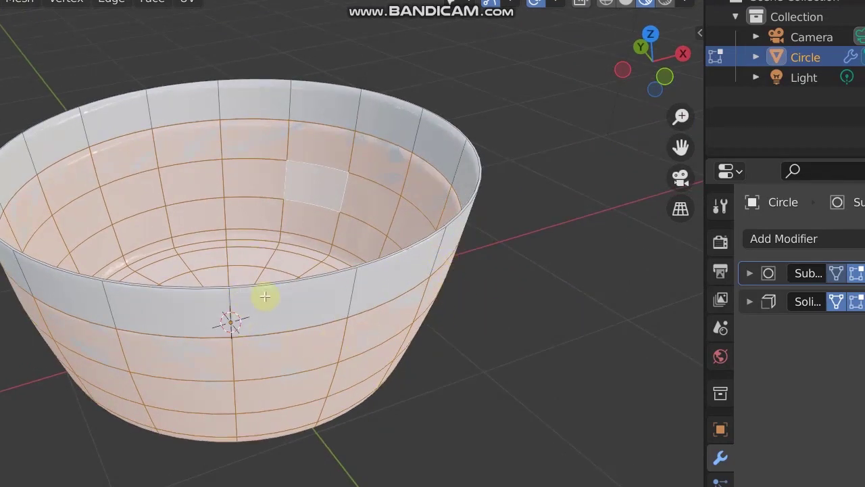
pyautogui.moveTo(270, 315); pyautogui.dragTo(339, 287, button='middle')
pyautogui.press('Tab')
pyautogui.press('`')
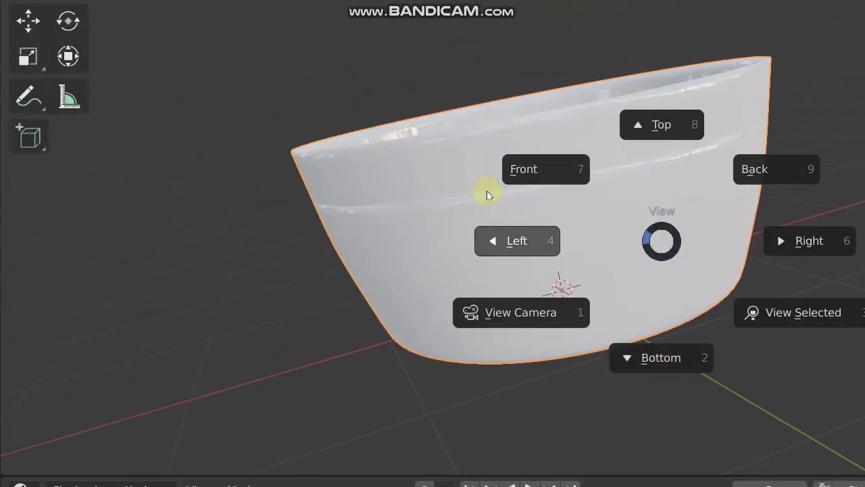
pyautogui.click(205, 159)
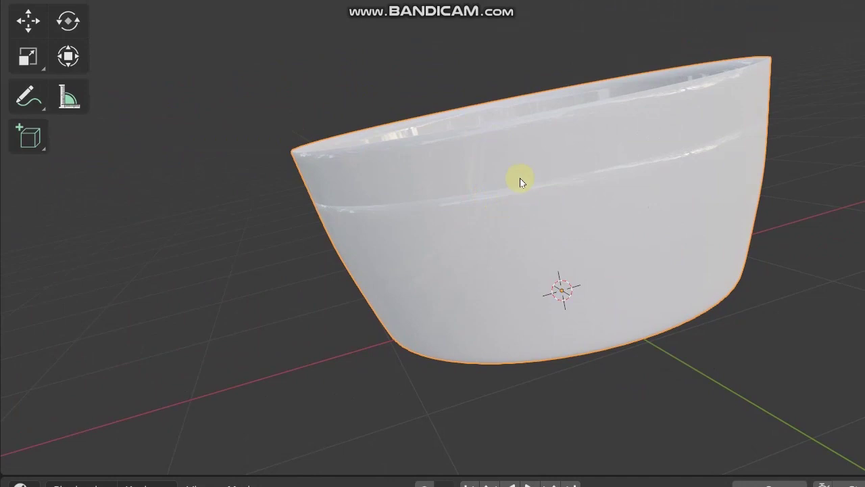
pyautogui.moveTo(601, 186); pyautogui.dragTo(437, 259, button='middle')
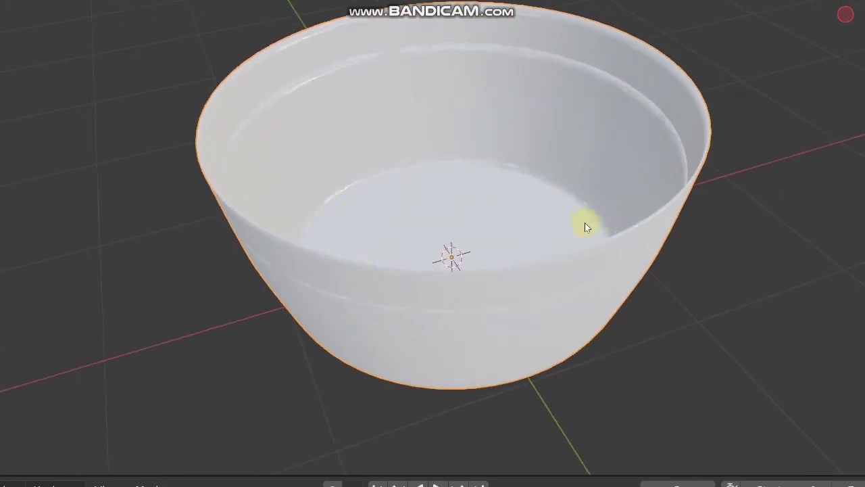
# Separate the duplicated, still selected faces into their own object in Edit Mode, and return to Object Mode
pyautogui.press('Tab')
pyautogui.moveTo(415, 246); pyautogui.dragTo(428, 224, button='middle')
pyautogui.moveTo(479, 259); pyautogui.dragTo(544, 290, button='middle')
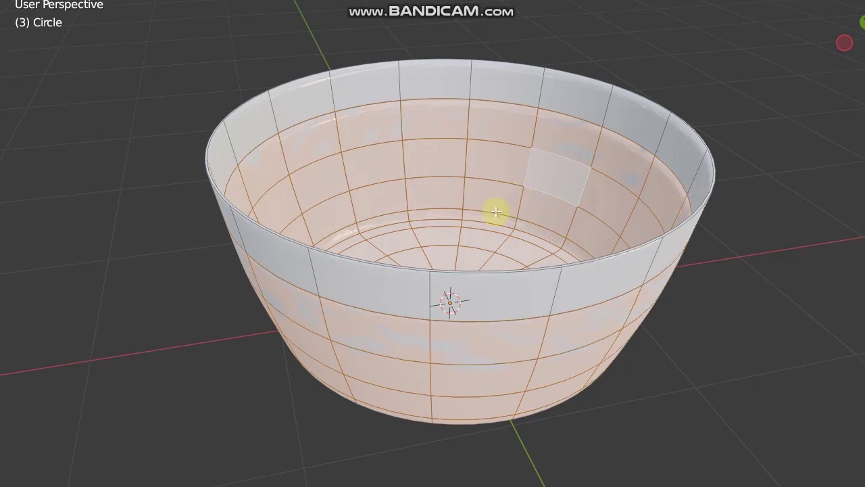
pyautogui.press('p')
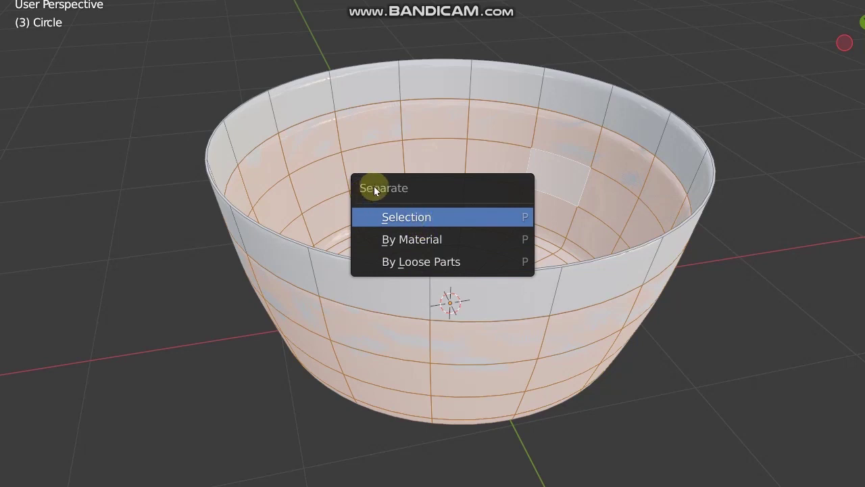
pyautogui.click(415, 216)
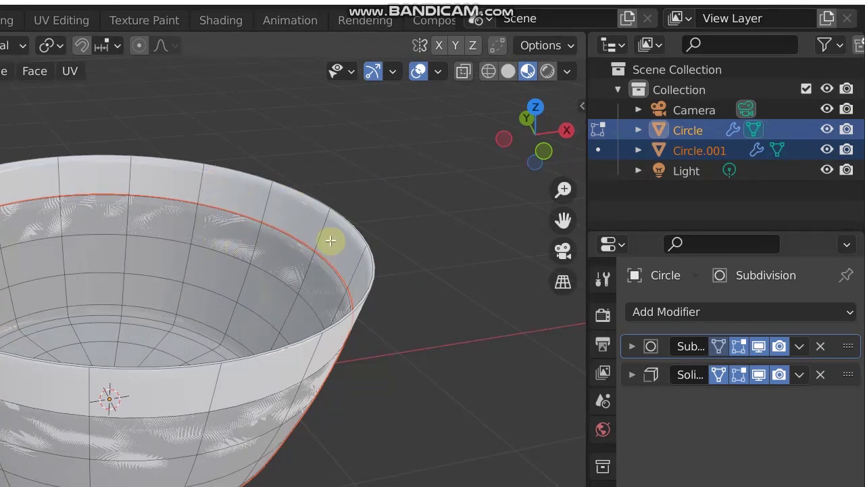
pyautogui.press('Tab')
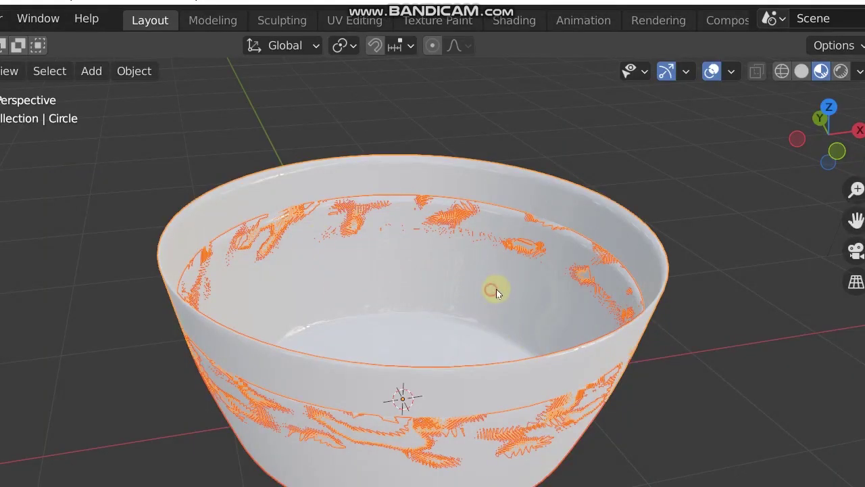
# Test-move the separated inner piece and the outer bowl one at a time, cancelling both moves
pyautogui.click(496, 289)
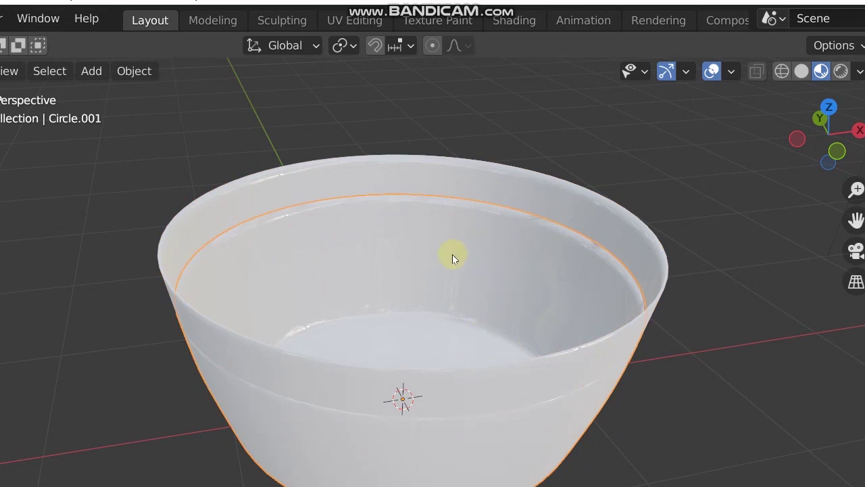
pyautogui.press('g')
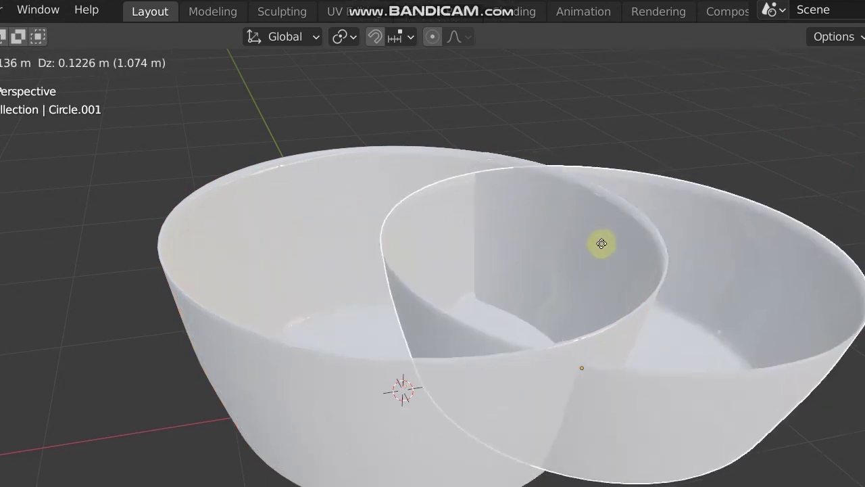
pyautogui.press('Escape')
pyautogui.click(511, 229)
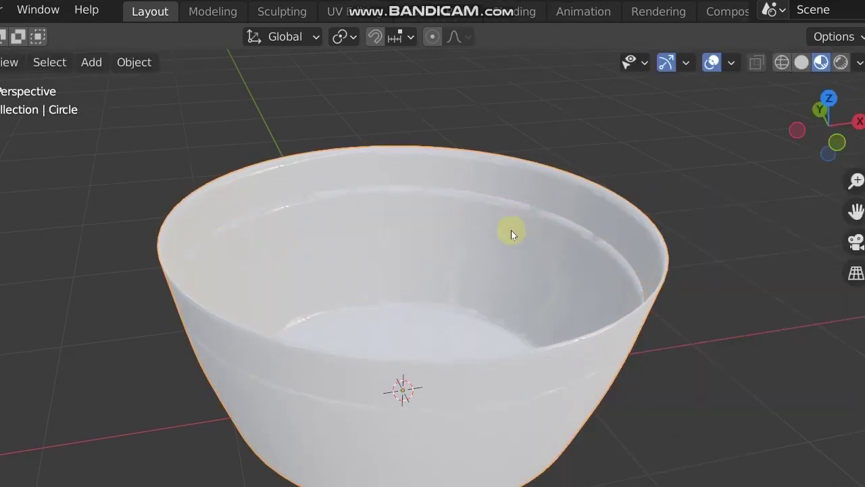
pyautogui.press('g')
pyautogui.press('Escape')
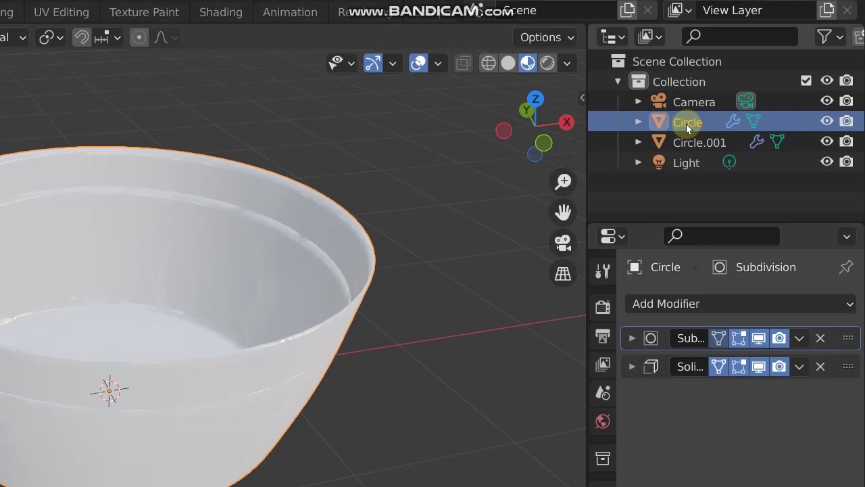
# Rename the original outer bowl object as Plate
pyautogui.doubleClick(688, 123)
pyautogui.write('Plate')
pyautogui.press('Return')
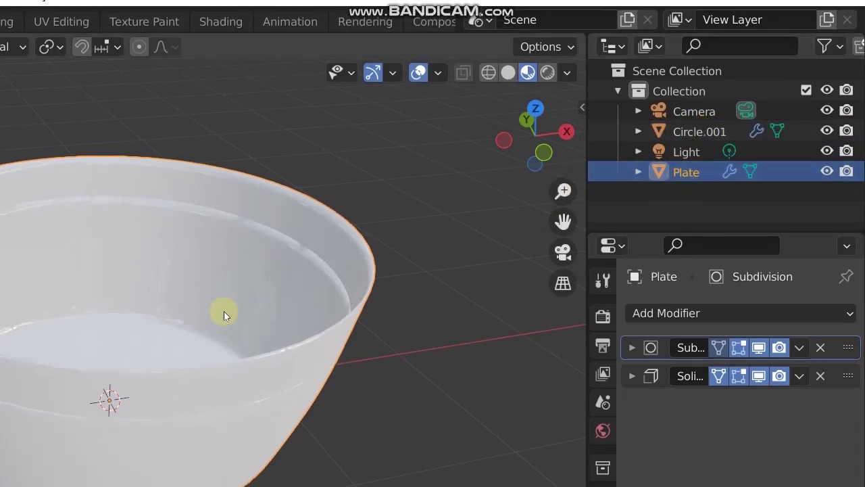
# Select the separated inner piece and rename it as Pap
pyautogui.click(262, 249)
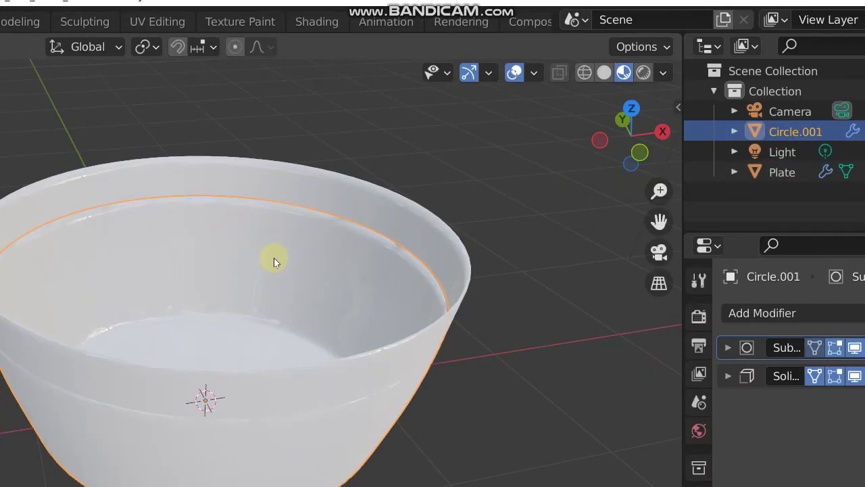
pyautogui.press('F2')
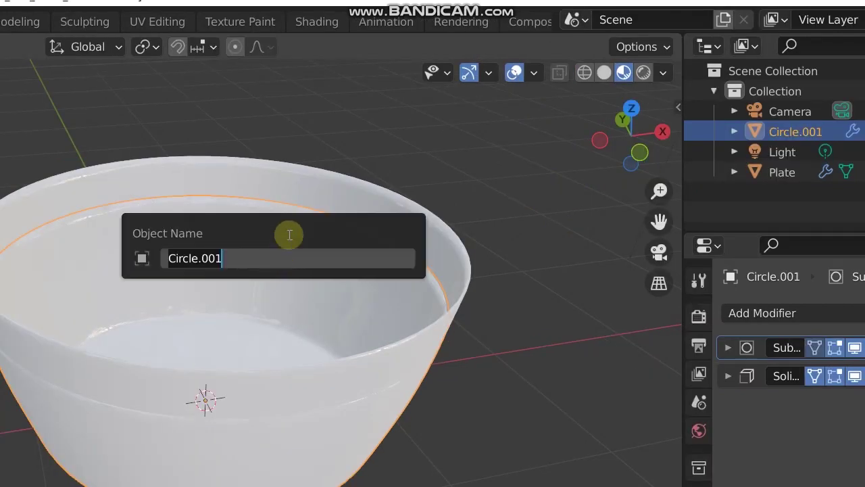
pyautogui.press('BackSpace')
pyautogui.write('Pap')
pyautogui.press('Return')
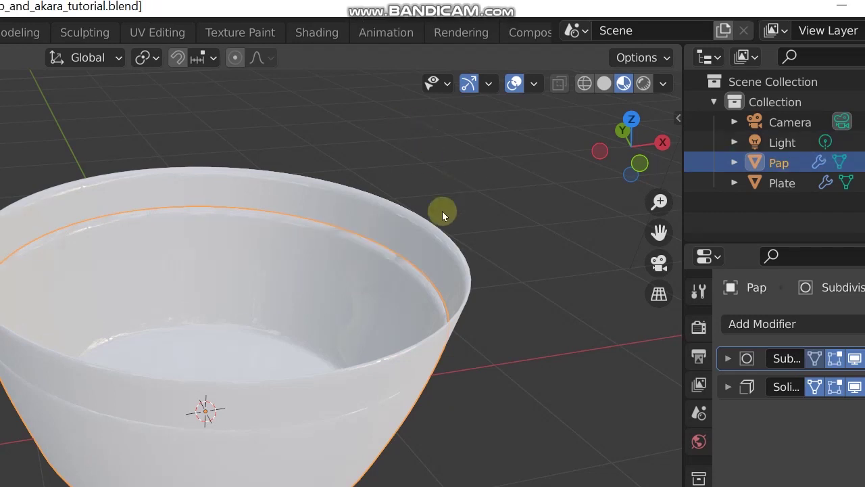
# Hide the Plate object in the viewport so that only the Pap piece is shown
pyautogui.moveTo(256, 258); pyautogui.dragTo(106, 351, button='middle')
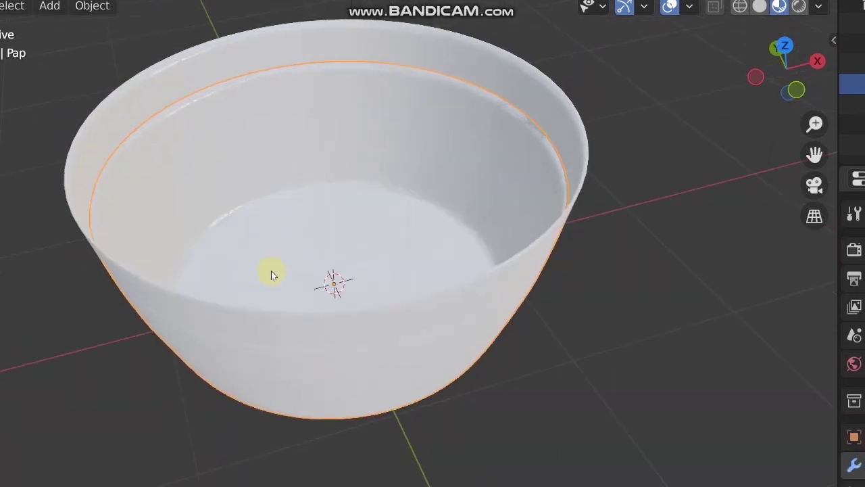
pyautogui.scroll(2, 135, 183)
pyautogui.moveTo(304, 144); pyautogui.dragTo(339, 197, button='middle')
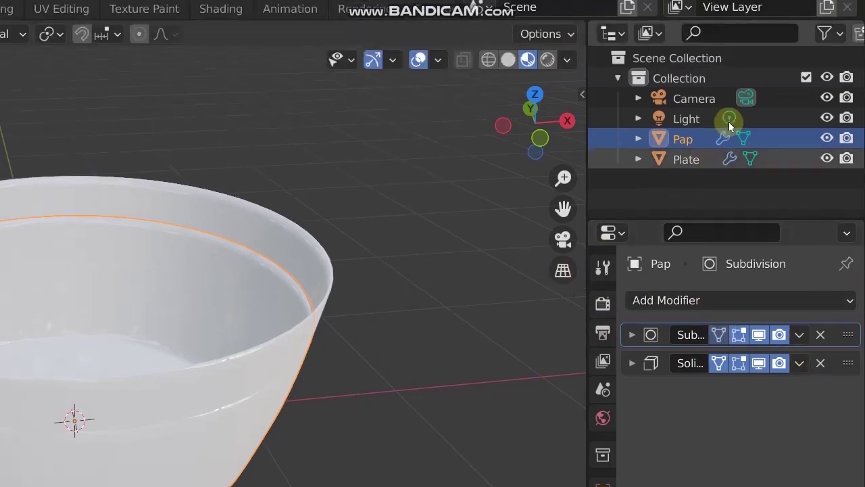
pyautogui.click(826, 158)
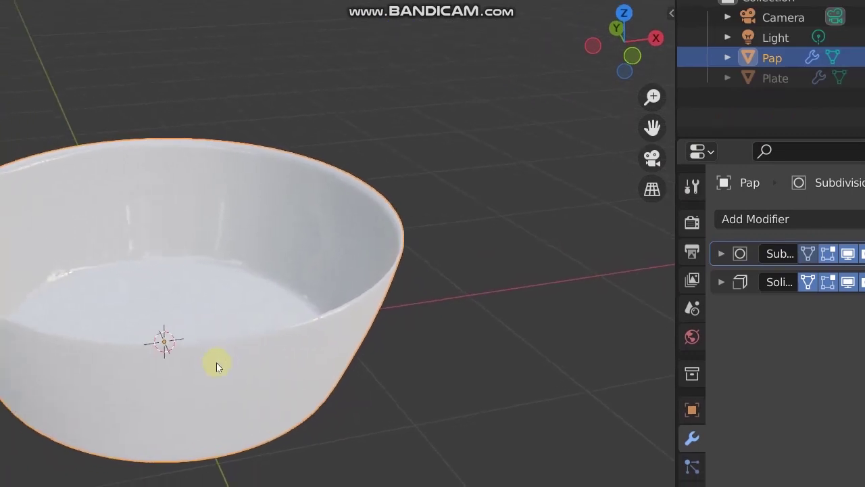
# Remove the Solidify modifier from the Pap object, keeping its Subdivision modifier
pyautogui.keyDown('shift'); pyautogui.moveTo(116, 451); pyautogui.dragTo(95, 378, button='middle'); pyautogui.keyUp('shift')
pyautogui.scroll(1, 389, 148)
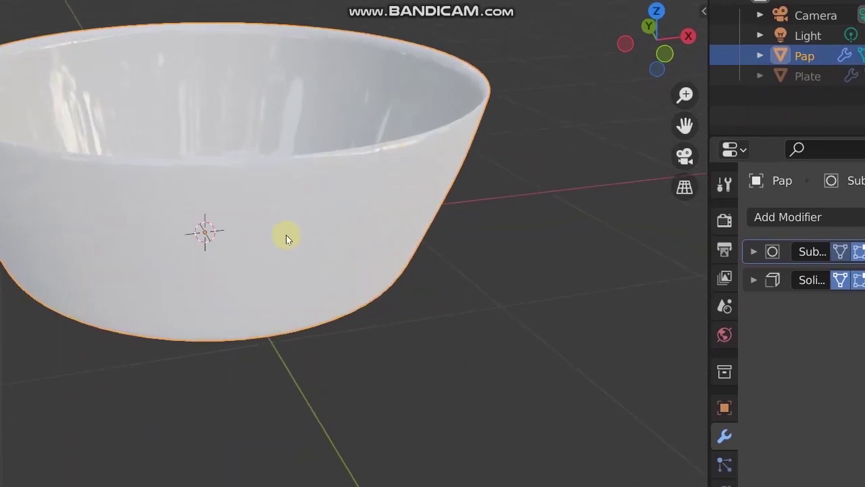
pyautogui.moveTo(286, 227); pyautogui.dragTo(357, 230, button='middle')
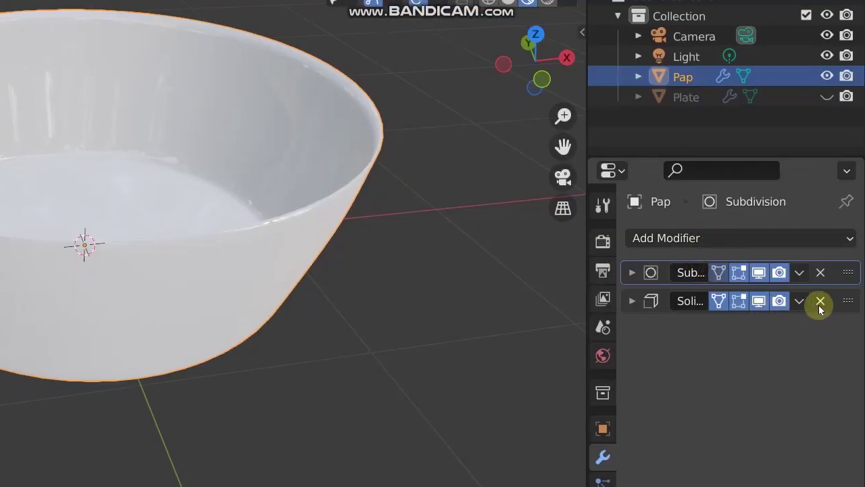
pyautogui.click(643, 300)
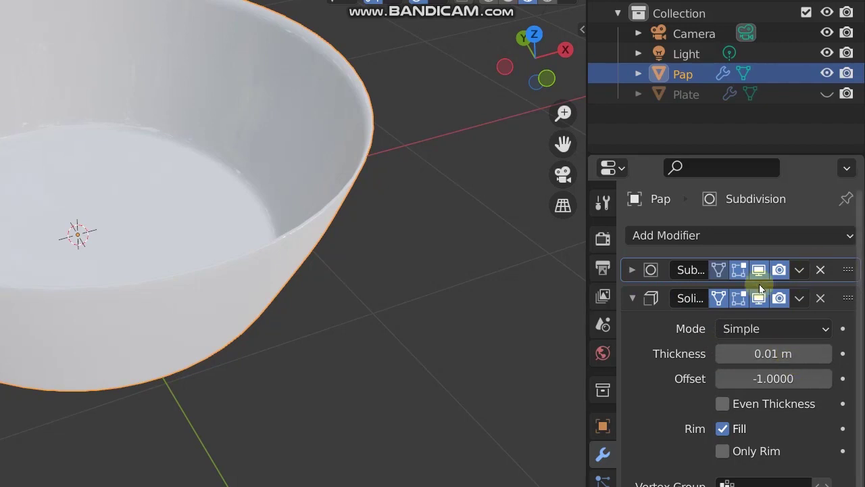
pyautogui.press('x')
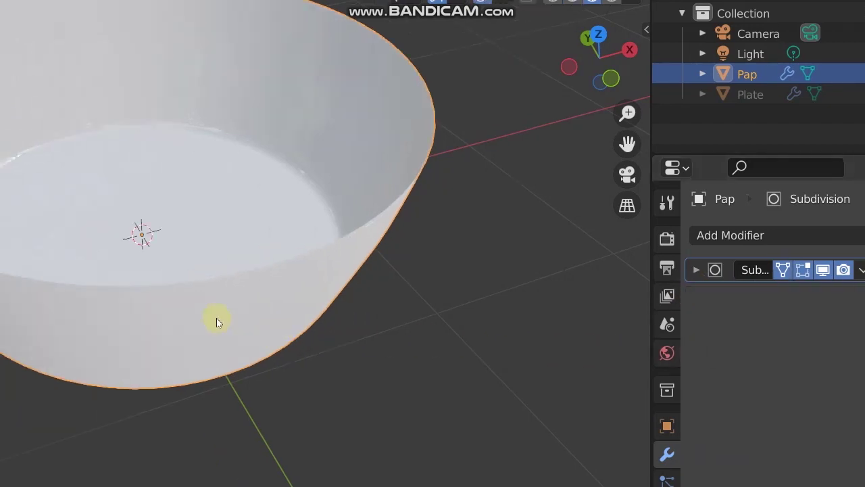
pyautogui.moveTo(270, 298); pyautogui.dragTo(301, 267, button='middle')
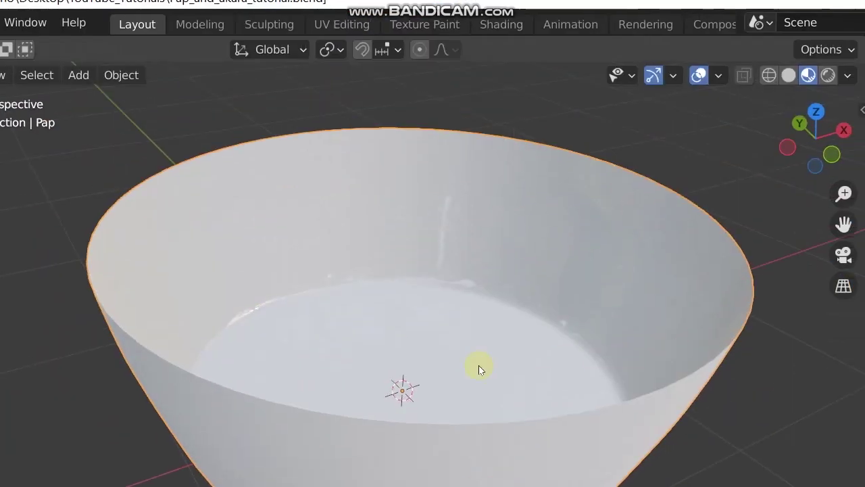
pyautogui.scroll(-1, 533, 311)
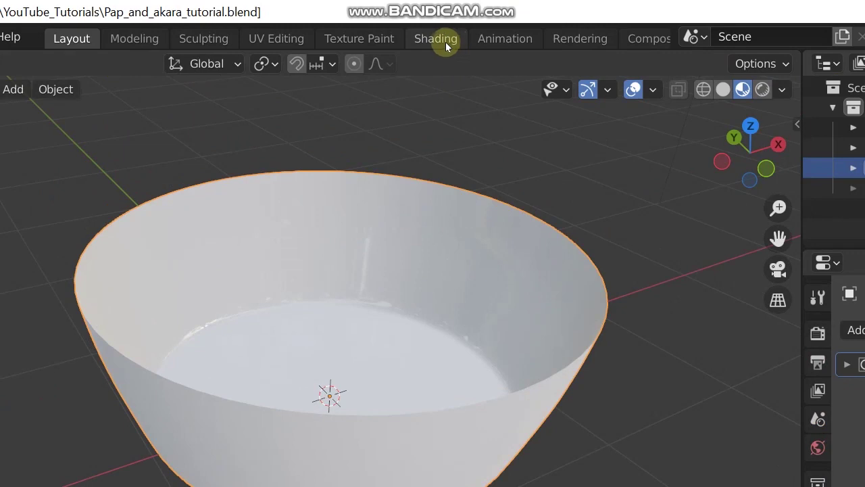
# In the Shading workspace, try a yellow base colour on the material of the Pap object
pyautogui.click(446, 42)
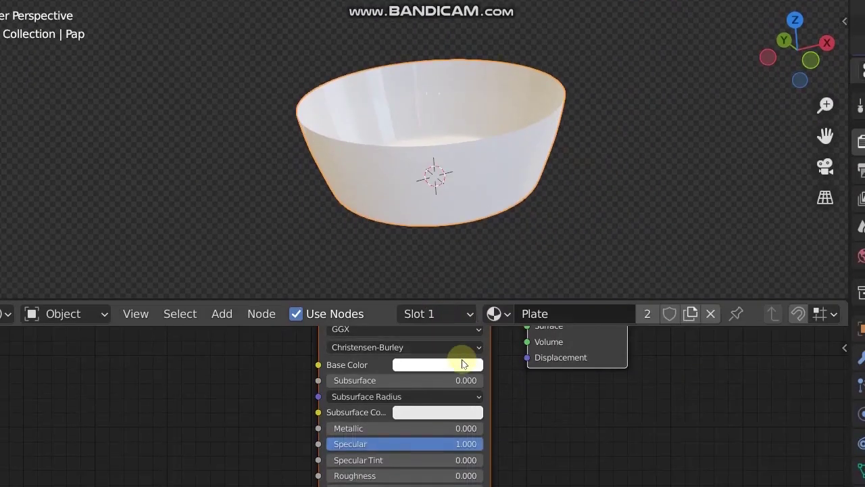
pyautogui.click(462, 364)
pyautogui.moveTo(453, 218); pyautogui.dragTo(437, 228)
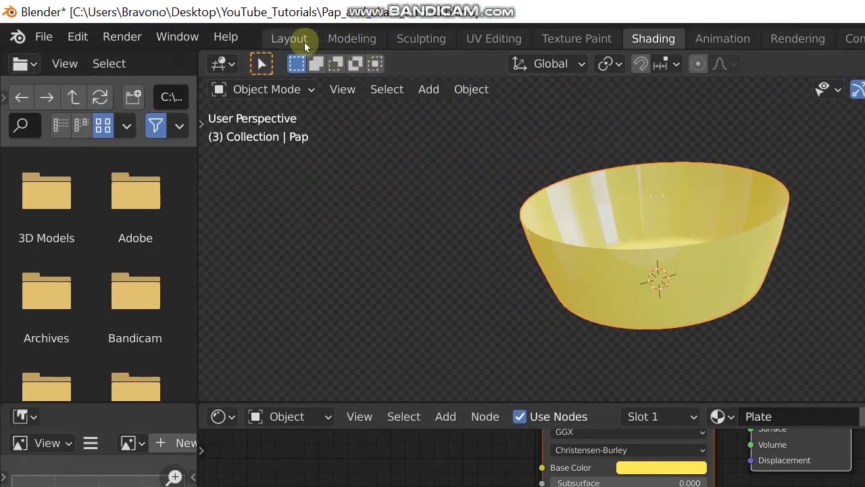
# Return to the Layout workspace, unhide the Plate object and select it to compare its colour with the Pap
pyautogui.click(304, 39)
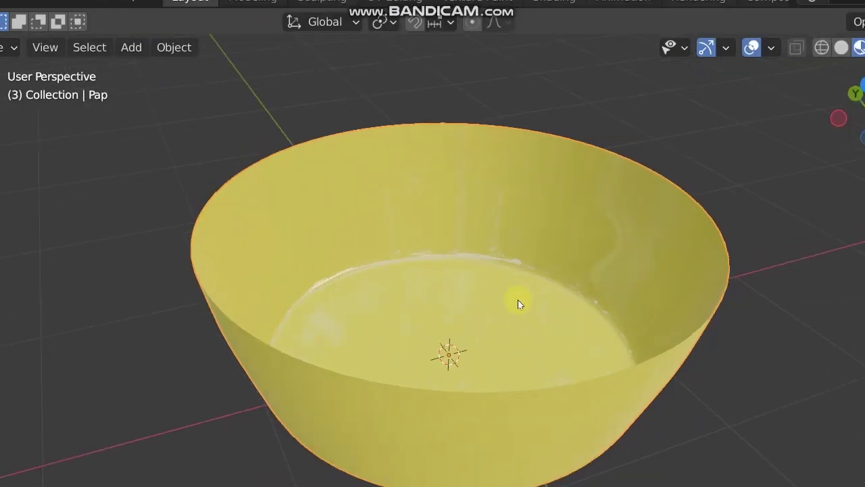
pyautogui.moveTo(816, 343); pyautogui.dragTo(686, 389, button='middle')
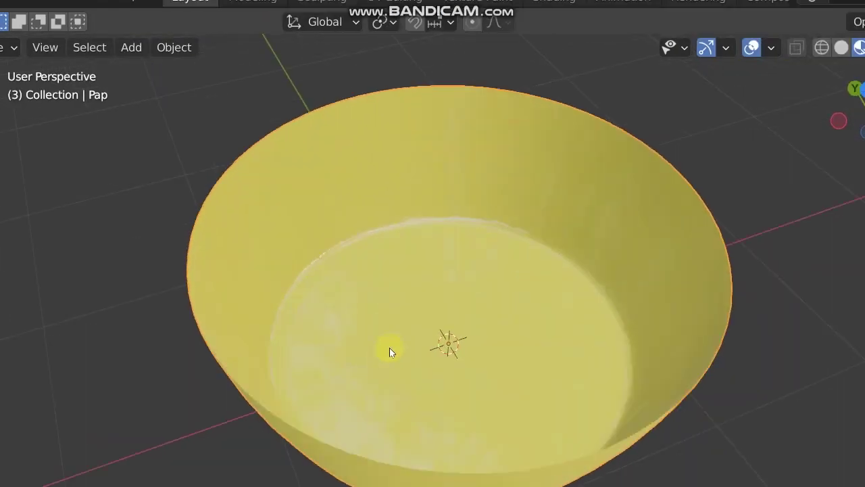
pyautogui.moveTo(389, 351); pyautogui.dragTo(412, 212, button='middle')
pyautogui.moveTo(364, 358); pyautogui.dragTo(452, 255, button='middle')
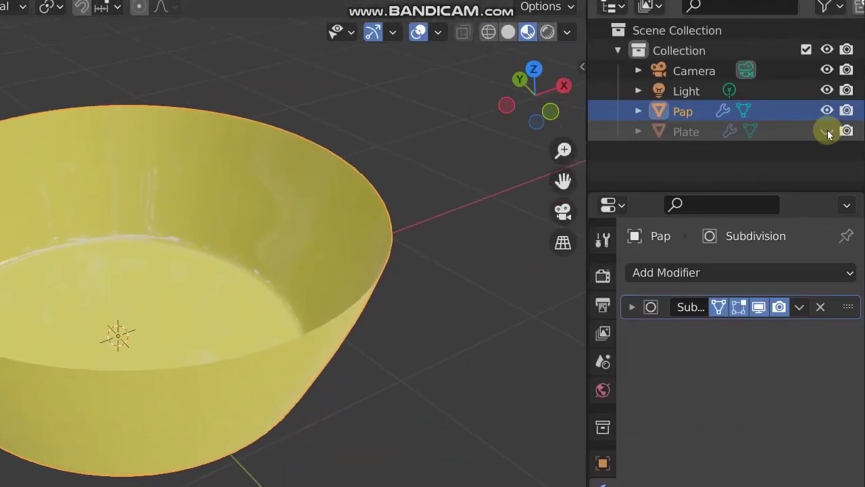
pyautogui.click(827, 131)
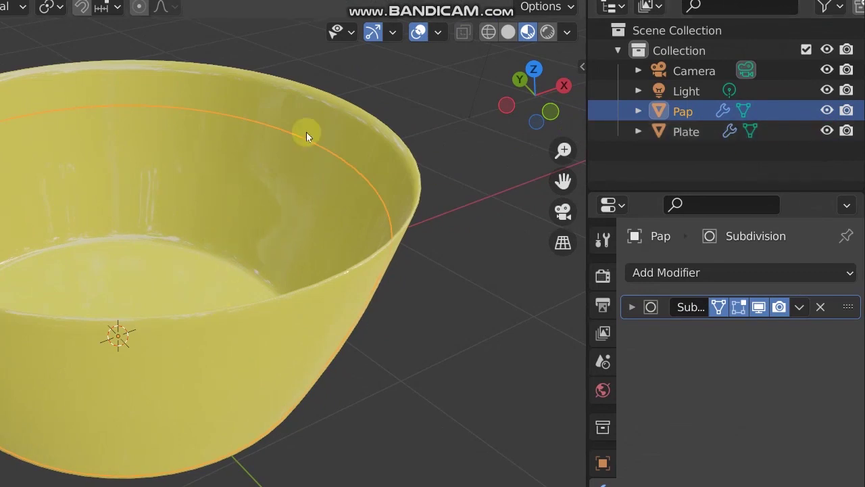
pyautogui.click(694, 143)
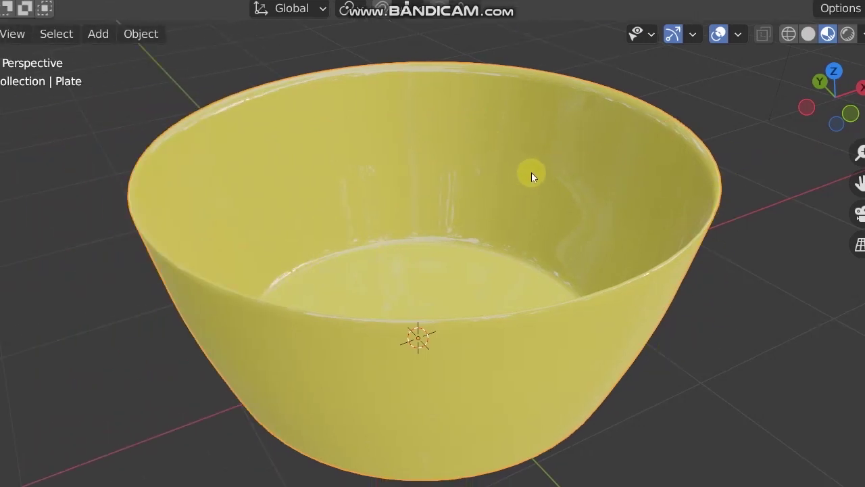
pyautogui.click(535, 175)
pyautogui.hotkey('shift', 'h')
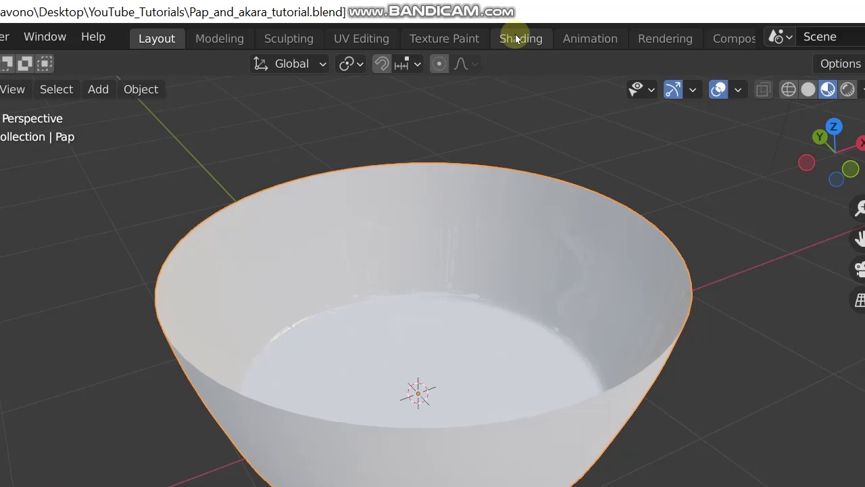
# Switch to the Shading workspace, enlarge the object list and make the Plate object visible
pyautogui.click(518, 36)
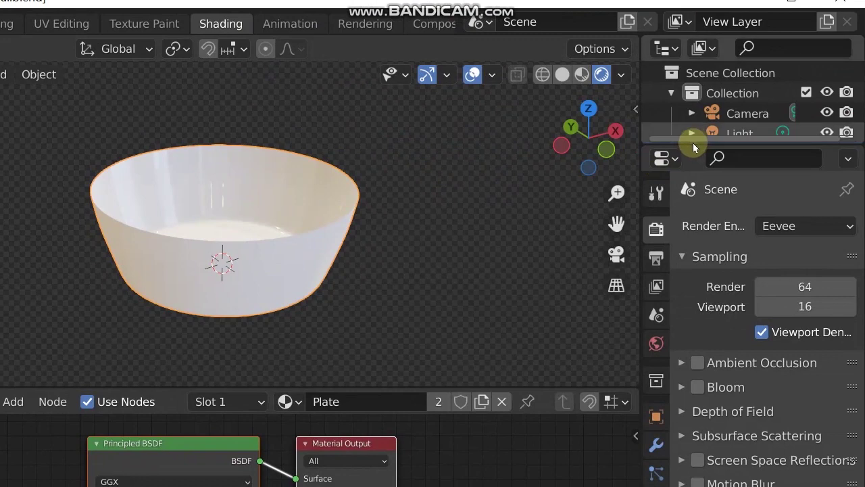
pyautogui.moveTo(694, 146); pyautogui.dragTo(710, 295)
pyautogui.click(827, 173)
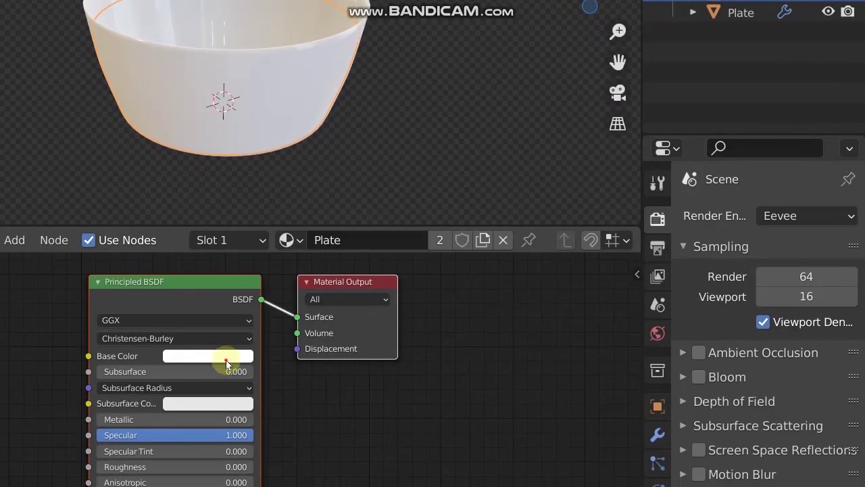
# Try a yellow base colour on the Plate material shared by both objects, and undo the colour change
pyautogui.click(227, 356)
pyautogui.moveTo(203, 202)
pyautogui.mouseDown()
pyautogui.moveTo(202, 219)
pyautogui.moveTo(201, 211)
pyautogui.mouseUp()
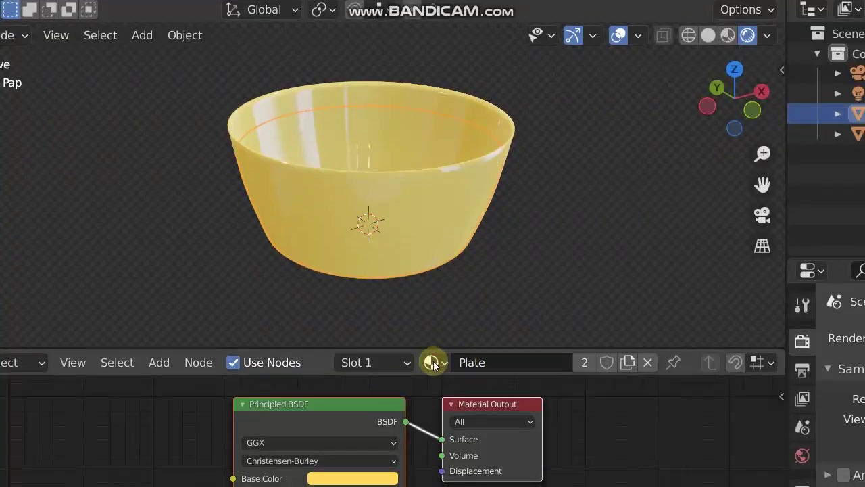
pyautogui.click(434, 363)
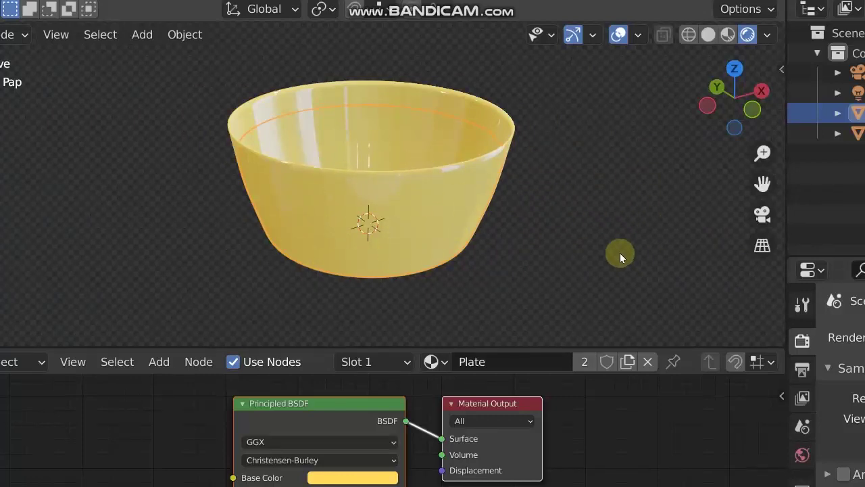
pyautogui.hotkey('ctrl', 'z')
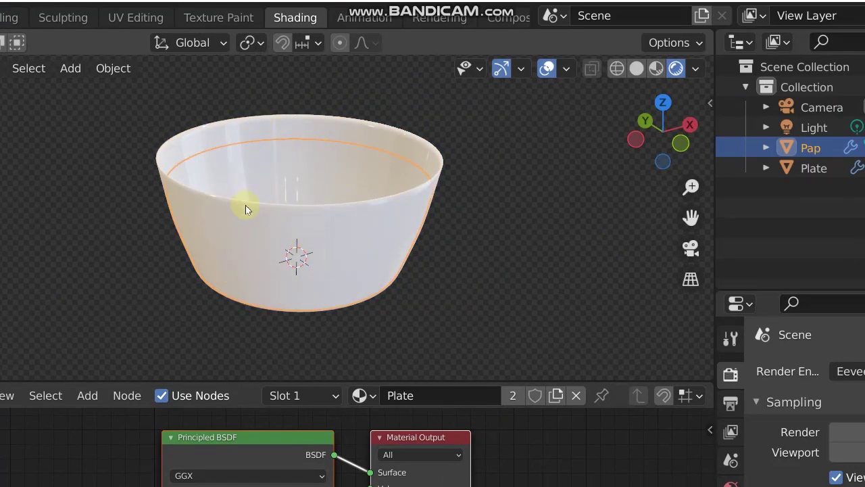
pyautogui.click(292, 196)
pyautogui.click(262, 176)
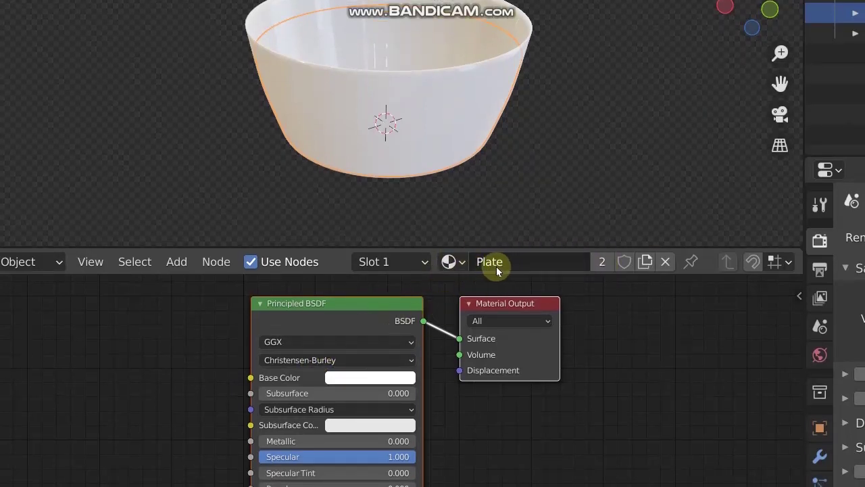
# Try making the Pap object's Plate material single-user, look through the material list, and undo the separation
pyautogui.click(600, 262)
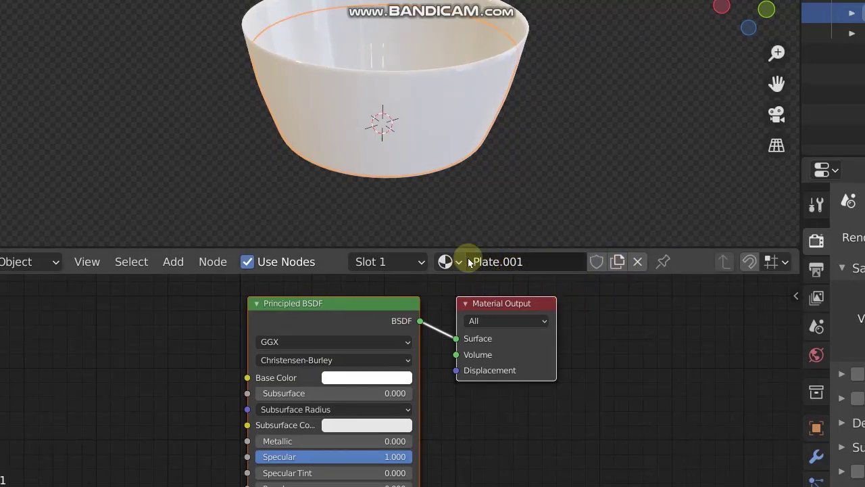
pyautogui.click(445, 263)
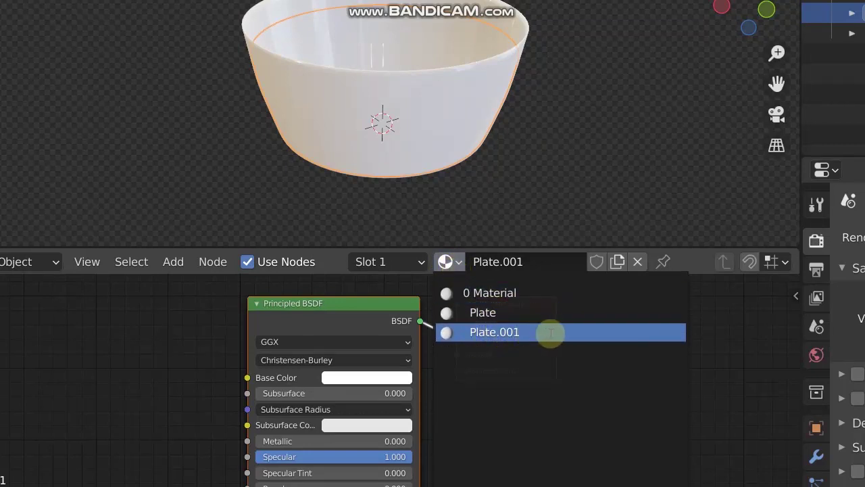
pyautogui.click(648, 334)
pyautogui.click(516, 263)
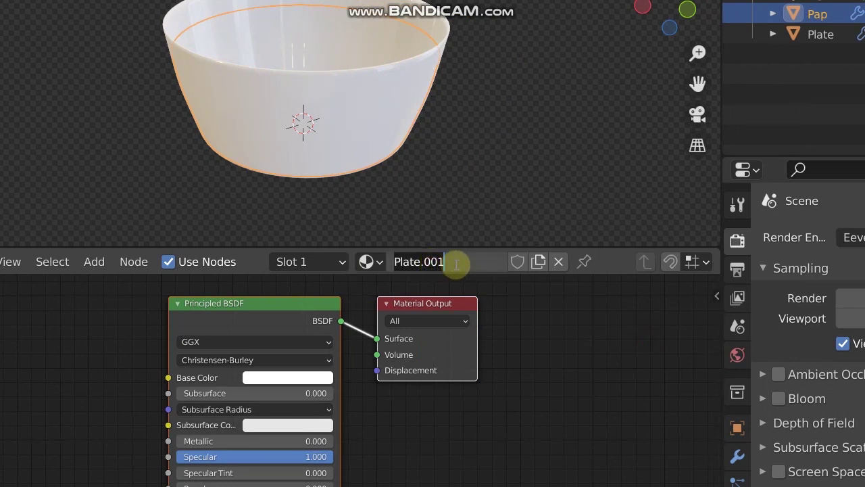
pyautogui.click(551, 325)
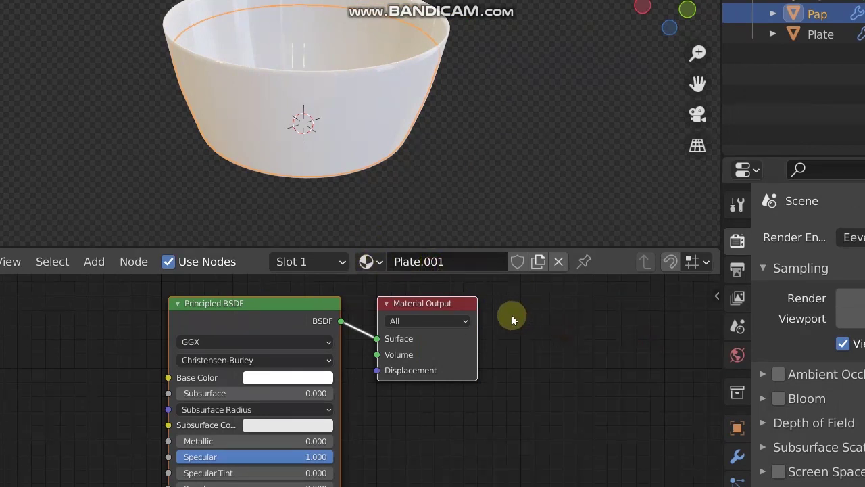
pyautogui.hotkey('ctrl', 'z')
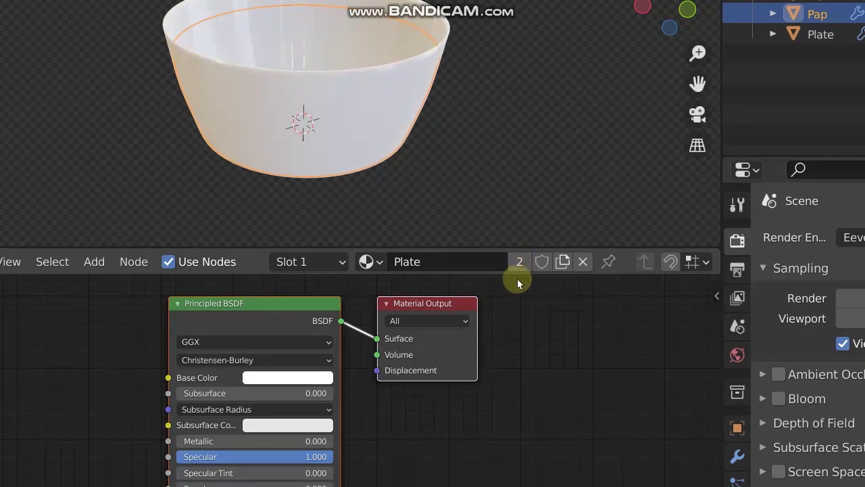
# Duplicate the Plate material for the Pap object and rename the copy as Pap
pyautogui.click(562, 267)
pyautogui.click(433, 262)
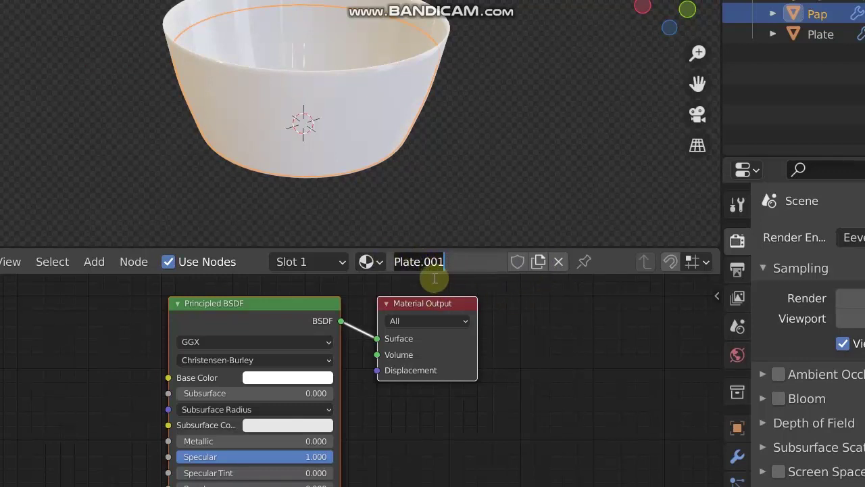
pyautogui.hotkey('ctrl', 'a')
pyautogui.write('Pap')
pyautogui.press('Return')
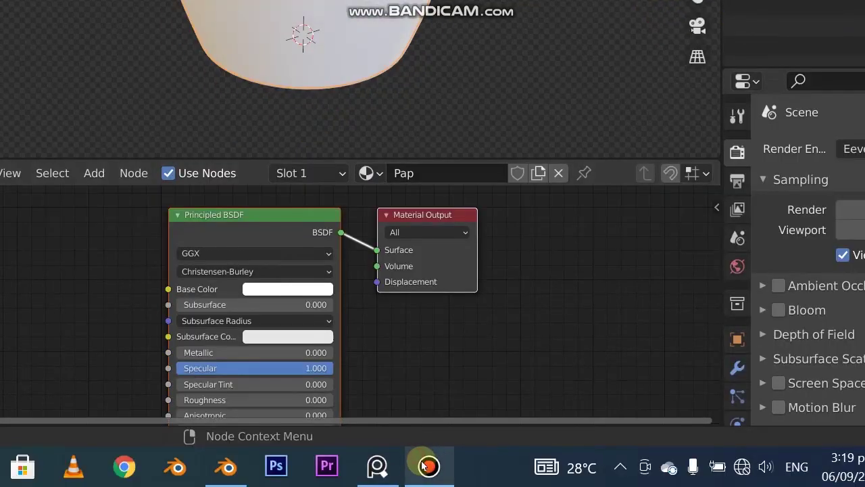
# Change the Pap material's base colour from the colour wheel to a soft yellow
pyautogui.click(426, 471)
pyautogui.click(430, 471)
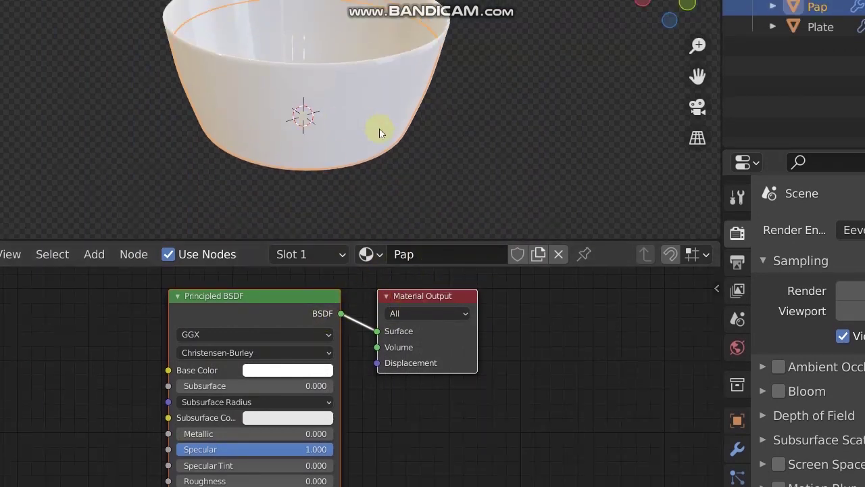
pyautogui.click(277, 370)
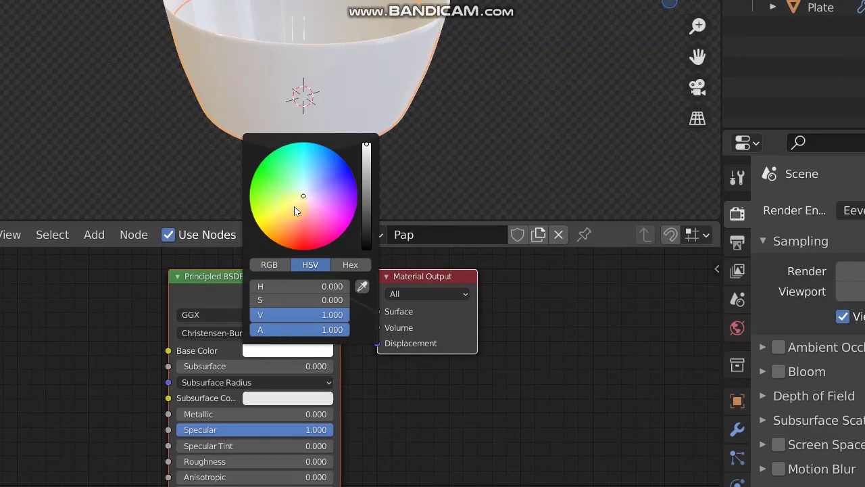
pyautogui.moveTo(292, 208); pyautogui.dragTo(285, 214)
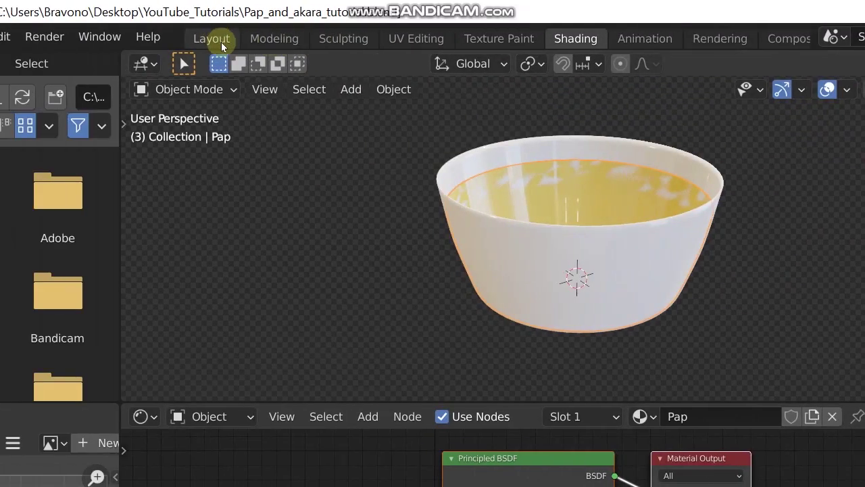
# Return to the Layout workspace, view the bowl from the top and hide the Plate object
pyautogui.click(219, 36)
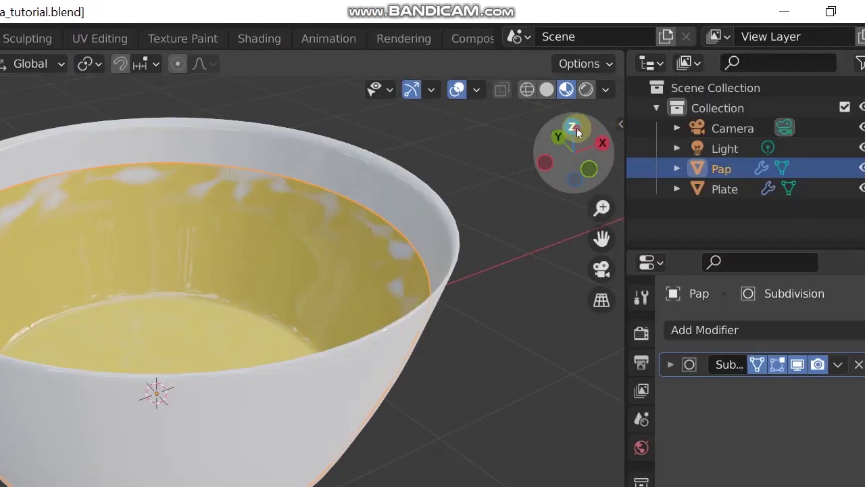
pyautogui.click(864, 128)
pyautogui.scroll(-2, 183, 363)
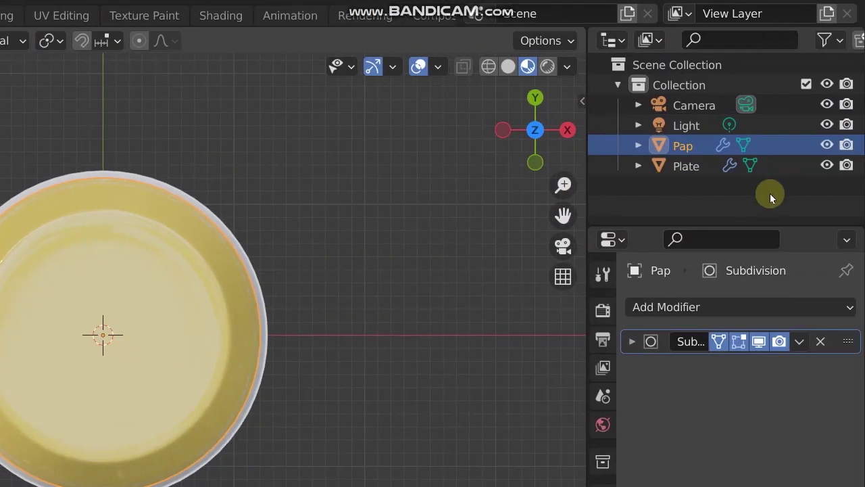
pyautogui.click(827, 166)
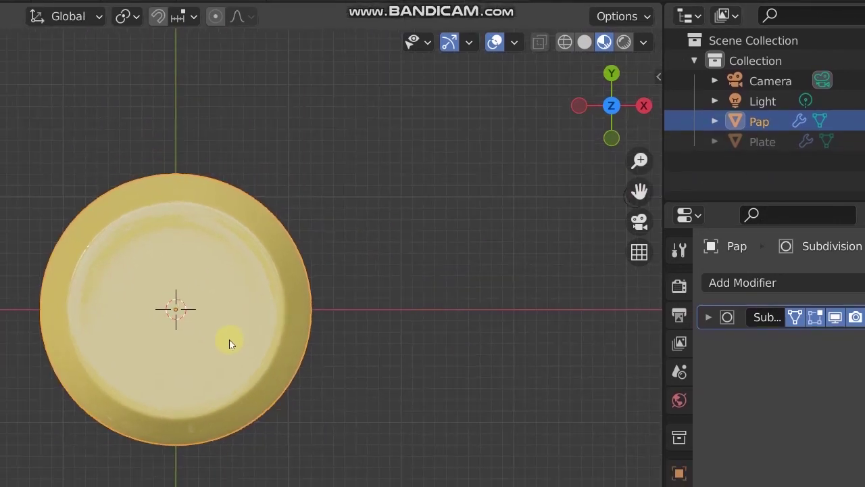
# Enter Edit Mode on the Pap object and select the whole edge loop around its upper rim in edge select mode
pyautogui.press('Tab')
pyautogui.moveTo(172, 393); pyautogui.dragTo(176, 149, button='middle')
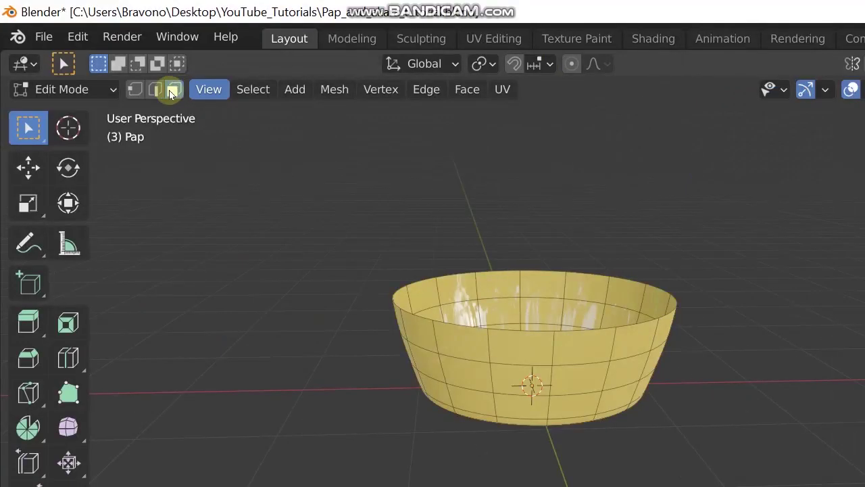
pyautogui.click(156, 89)
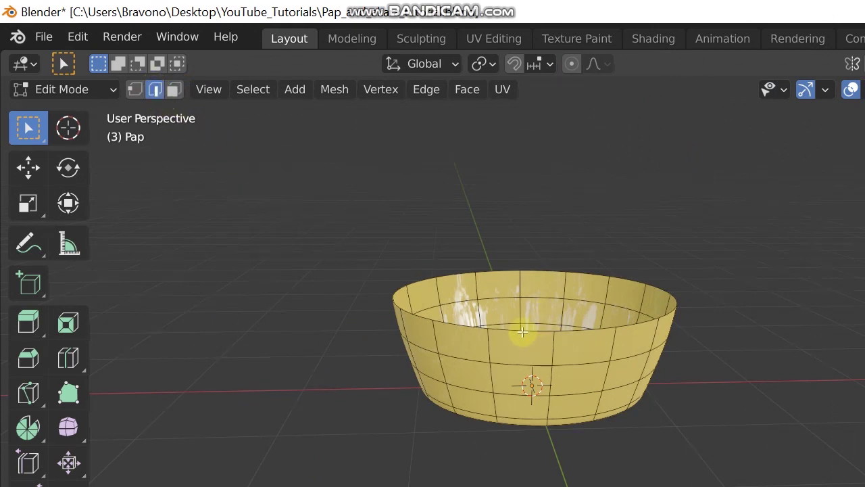
pyautogui.moveTo(463, 319); pyautogui.dragTo(458, 193, button='middle')
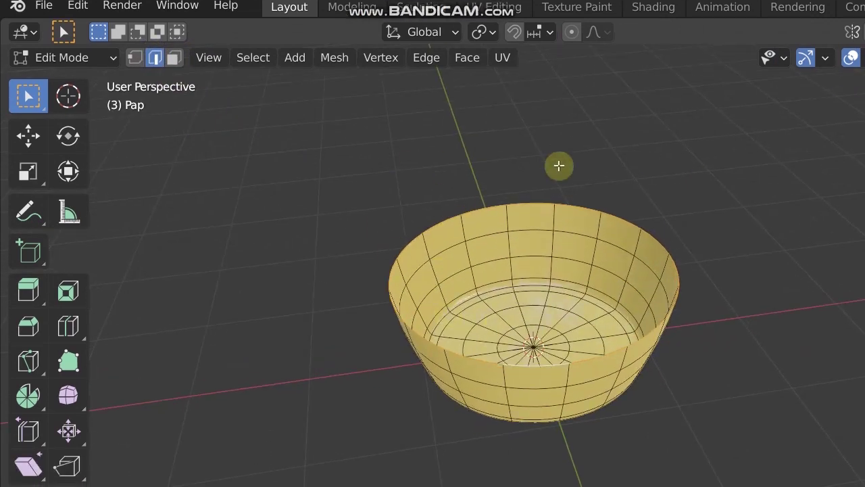
pyautogui.moveTo(425, 313); pyautogui.dragTo(550, 345, button='middle')
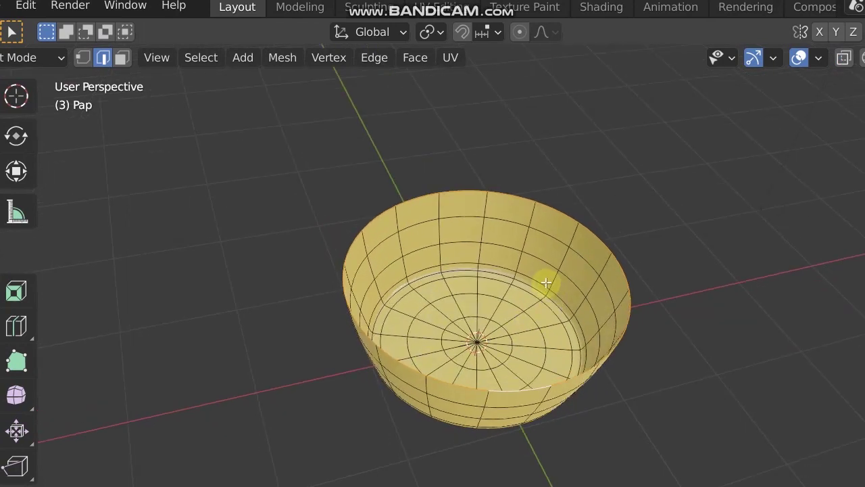
pyautogui.press('KP_7')
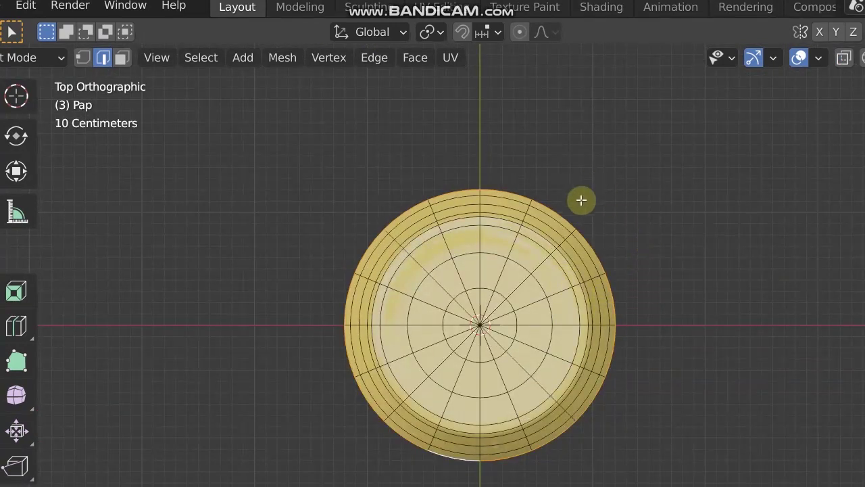
pyautogui.scroll(2, 608, 307)
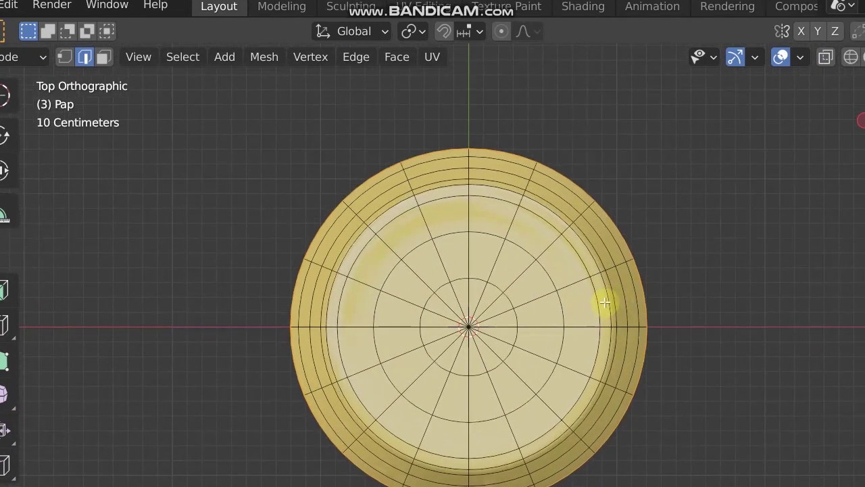
pyautogui.moveTo(498, 367); pyautogui.dragTo(453, 246, button='middle')
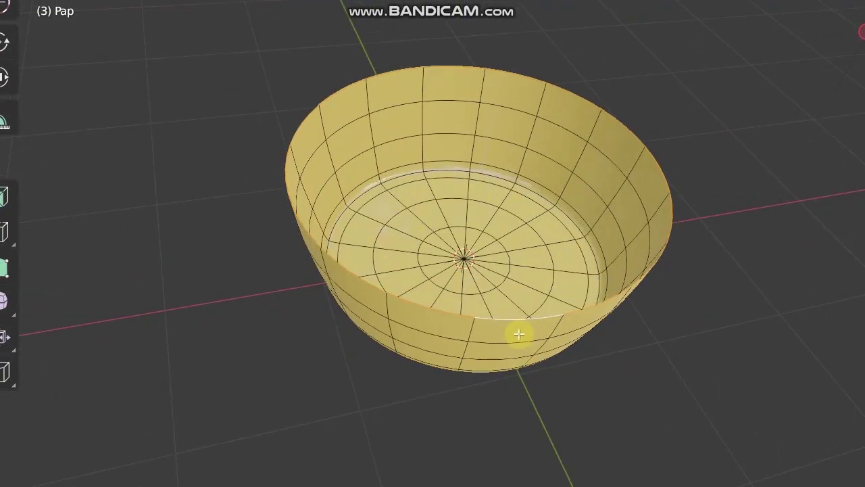
pyautogui.moveTo(519, 334); pyautogui.dragTo(489, 218, button='middle')
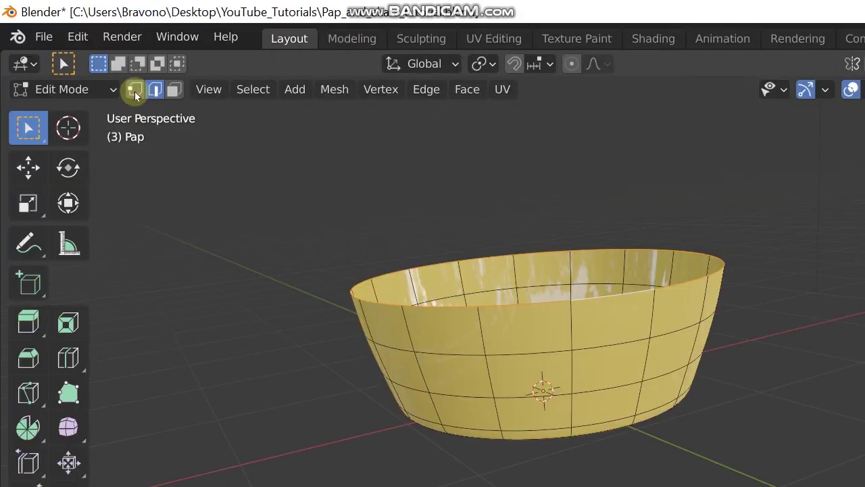
# Switch to vertex select mode and close the Pap bowl's open upper rim with Grid Fill
pyautogui.click(135, 90)
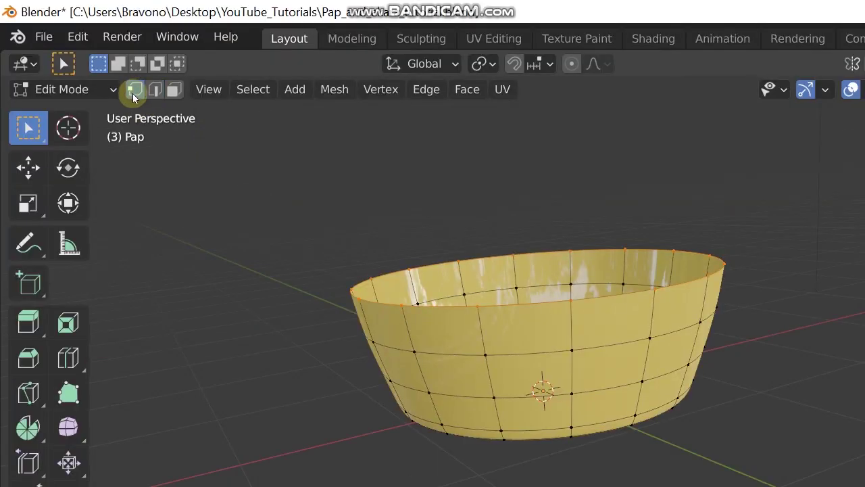
pyautogui.moveTo(631, 205); pyautogui.dragTo(469, 286, button='middle')
pyautogui.moveTo(438, 365); pyautogui.dragTo(570, 208, button='middle')
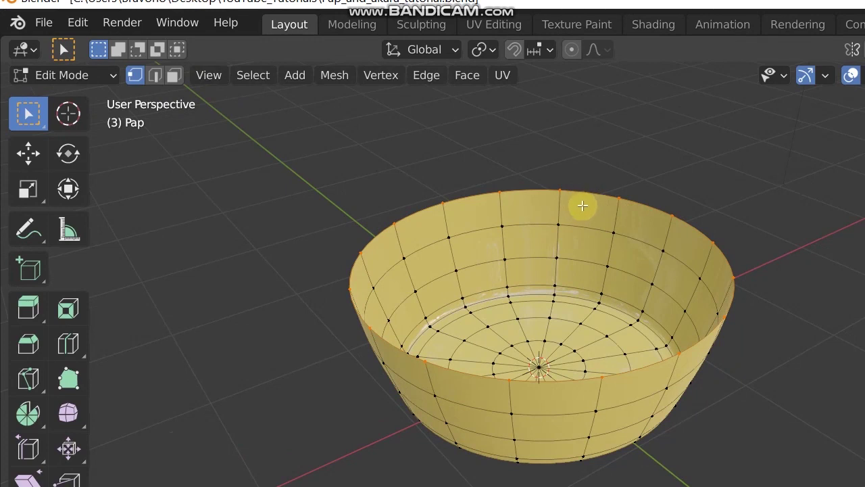
pyautogui.press('F3')
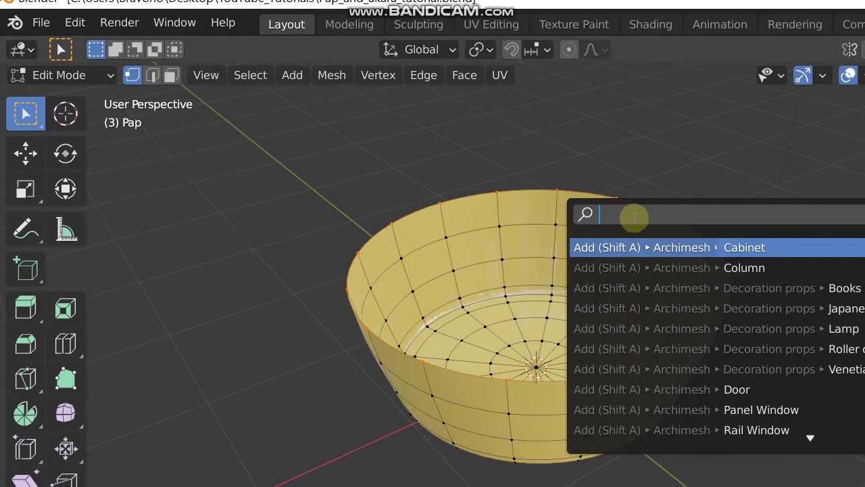
pyautogui.write('grig')
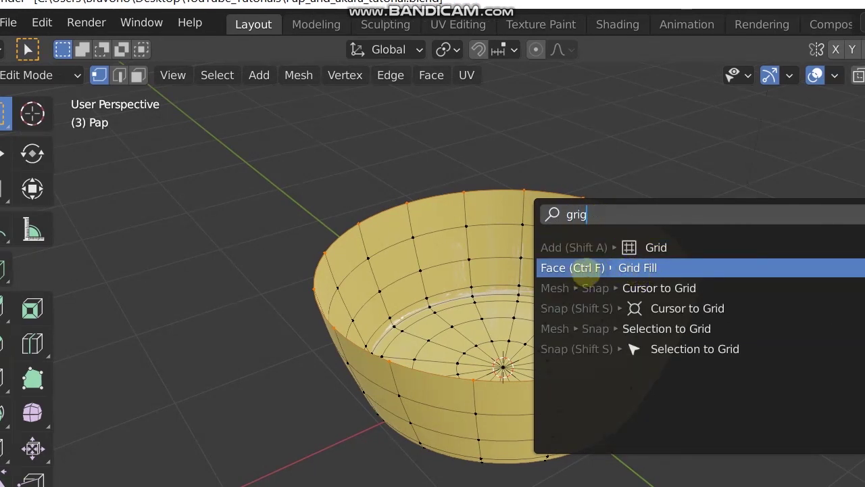
pyautogui.click(649, 268)
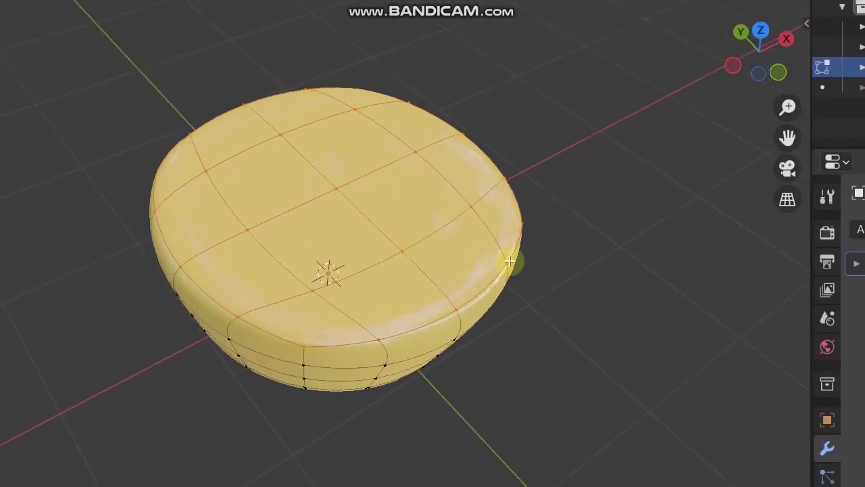
# Examine the filled top, the sides and the underside of the Pap mesh from several angles
pyautogui.moveTo(157, 197); pyautogui.dragTo(204, 156, button='middle')
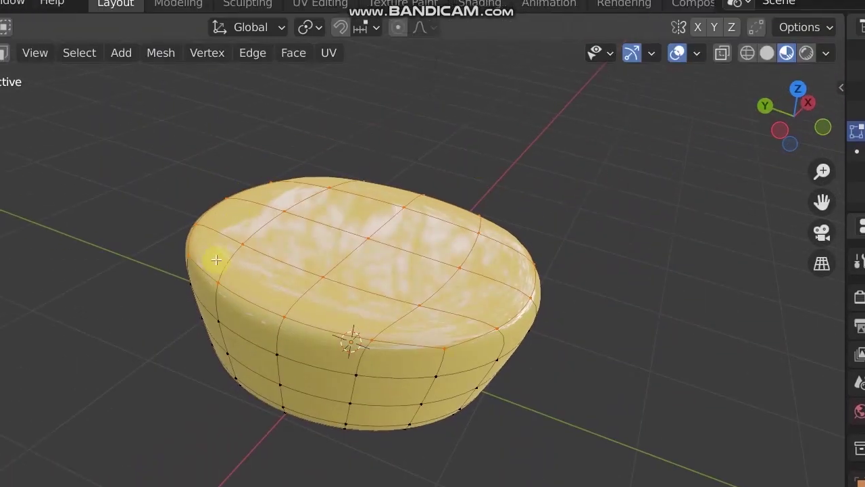
pyautogui.moveTo(480, 175); pyautogui.dragTo(270, 312, button='middle')
pyautogui.moveTo(341, 275); pyautogui.dragTo(419, 231, button='middle')
pyautogui.moveTo(420, 345); pyautogui.dragTo(357, 156, button='middle')
pyautogui.moveTo(347, 221); pyautogui.dragTo(527, 267, button='middle')
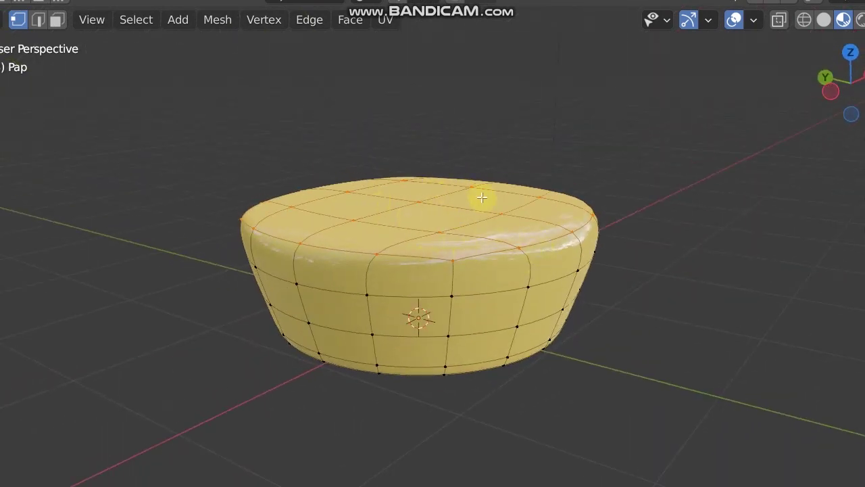
pyautogui.moveTo(458, 275); pyautogui.dragTo(457, 227, button='middle')
pyautogui.moveTo(456, 186); pyautogui.dragTo(466, 291, button='middle')
pyautogui.moveTo(418, 357); pyautogui.dragTo(396, 336, button='middle')
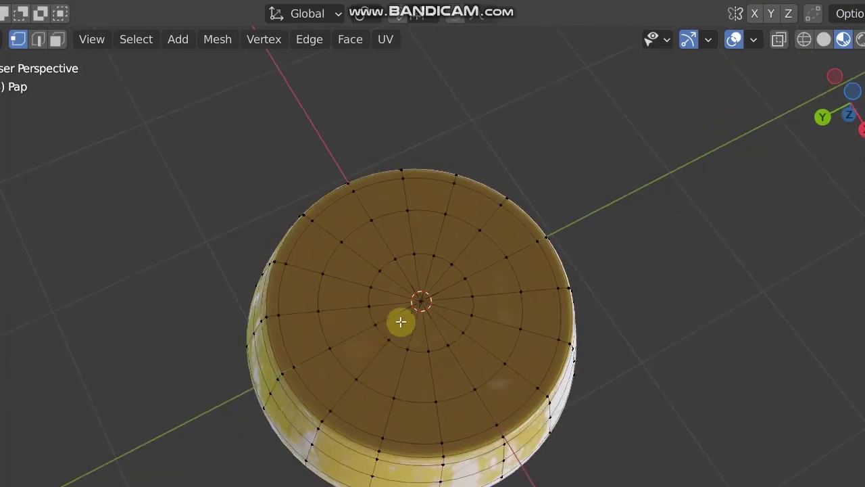
pyautogui.scroll(3, 401, 322)
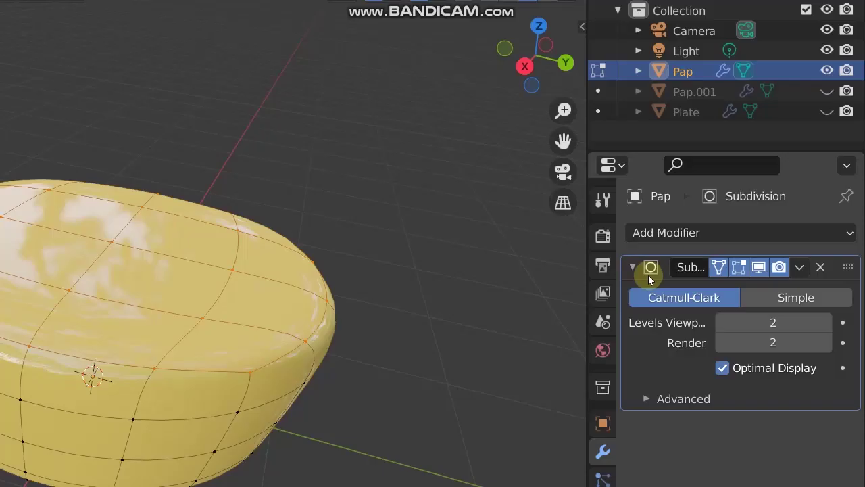
# Collapse the Pap object's Subdivision modifier, switch to Object Mode and open the modifier's options
pyautogui.click(646, 270)
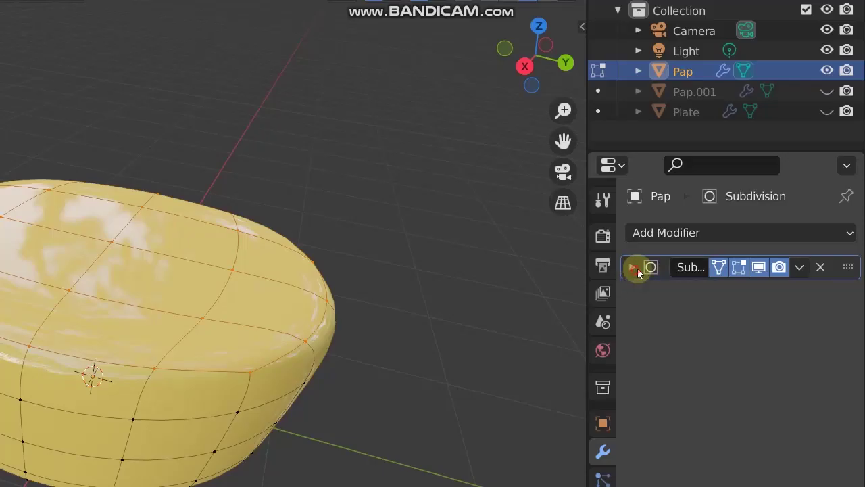
pyautogui.click(799, 267)
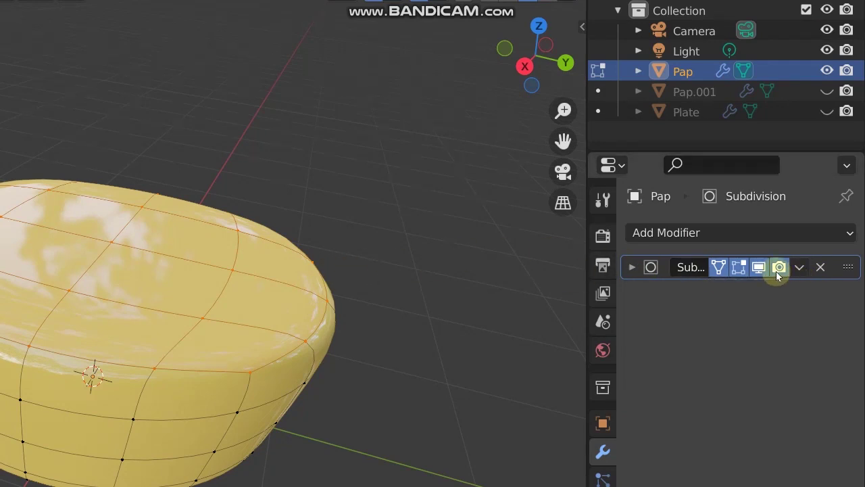
pyautogui.click(799, 269)
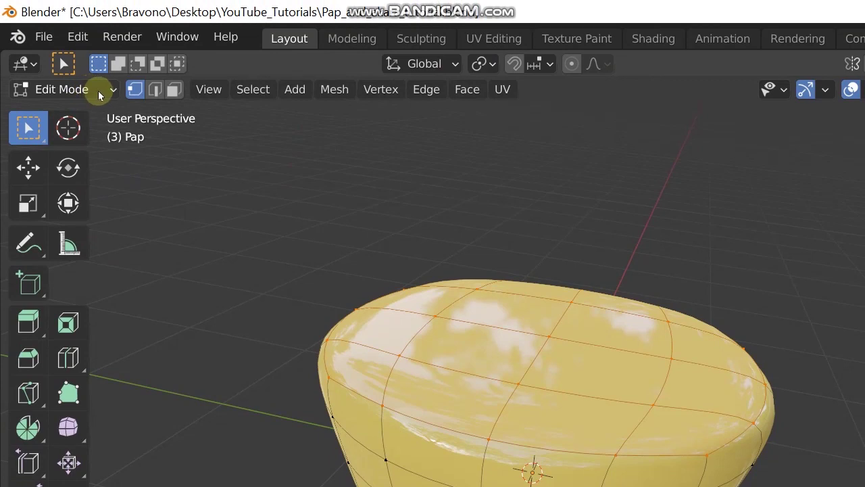
pyautogui.click(99, 95)
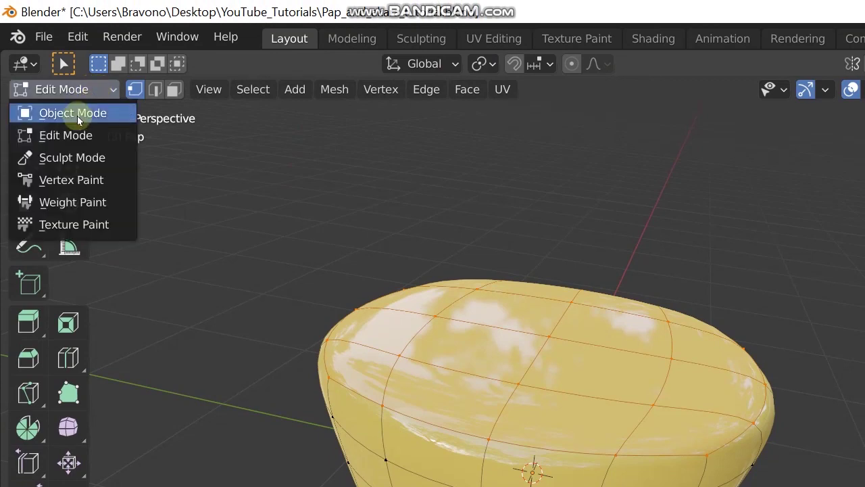
pyautogui.click(75, 112)
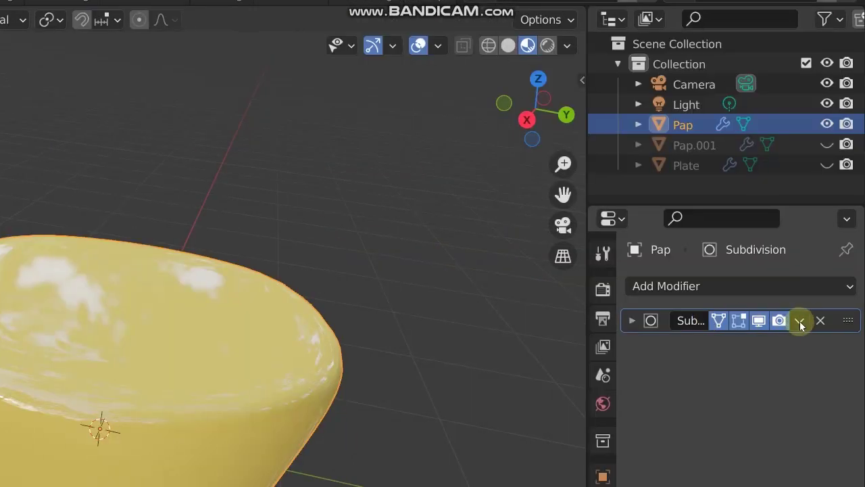
pyautogui.click(799, 321)
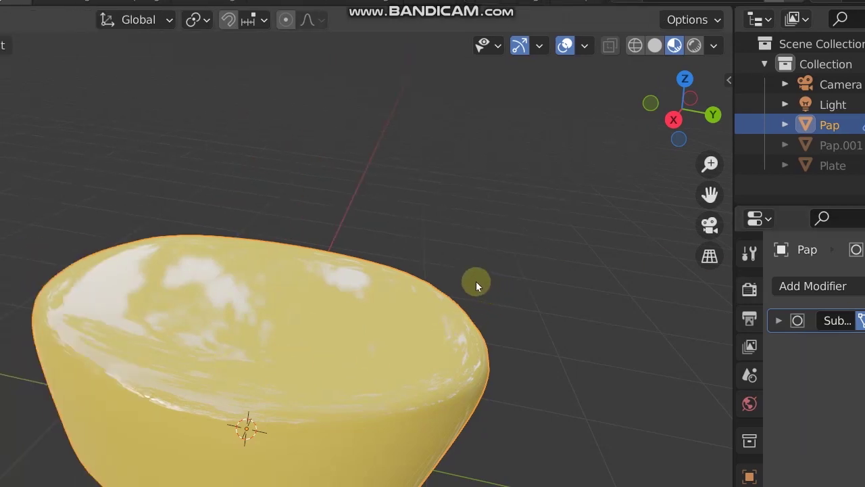
# Turn on Wireframe in the Pap object's viewport display settings
pyautogui.moveTo(476, 281); pyautogui.dragTo(397, 342, button='middle')
pyautogui.moveTo(397, 289); pyautogui.dragTo(323, 320, button='middle')
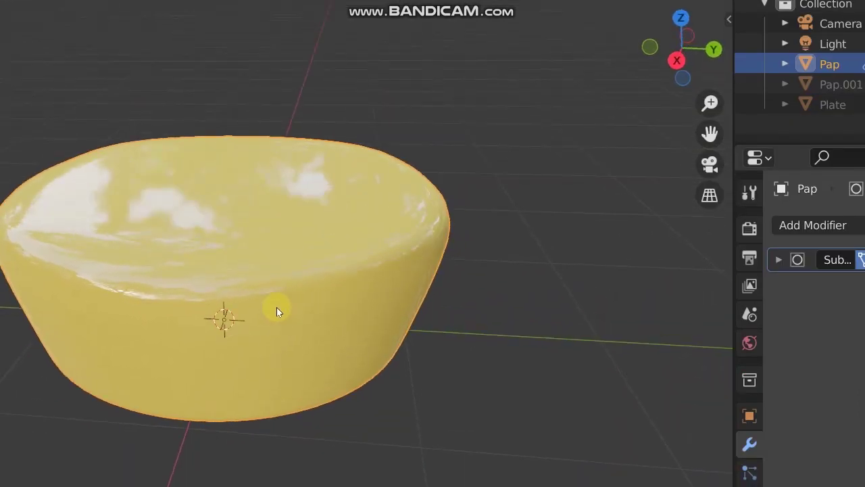
pyautogui.moveTo(446, 272); pyautogui.dragTo(292, 345, button='middle')
pyautogui.moveTo(466, 330); pyautogui.dragTo(419, 359, button='middle')
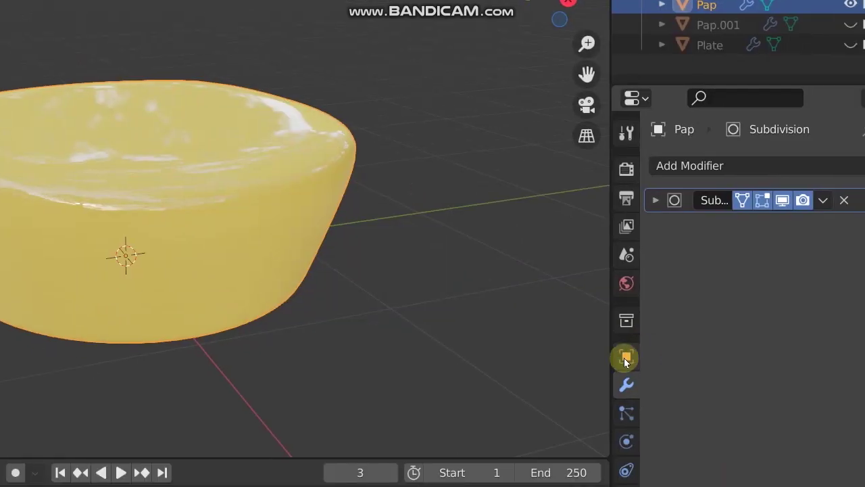
pyautogui.click(626, 360)
pyautogui.scroll(-6, 649, 370)
pyautogui.click(657, 444)
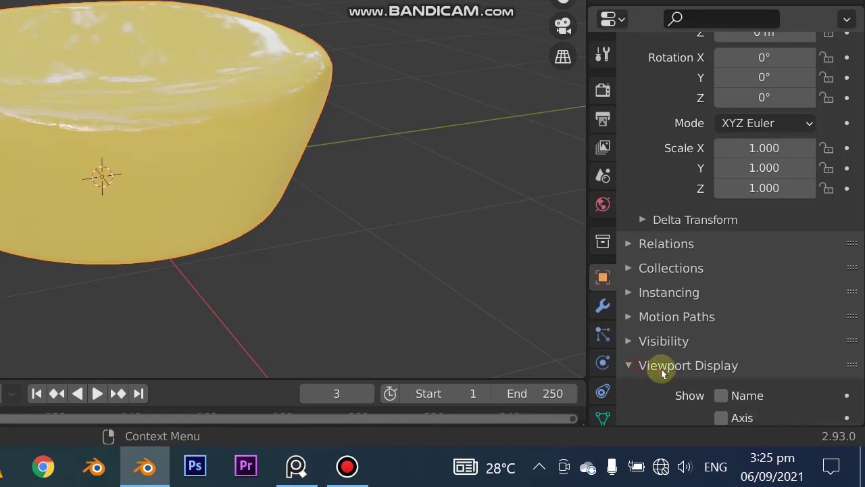
pyautogui.scroll(-5, 723, 284)
pyautogui.scroll(-3, 713, 256)
pyautogui.click(721, 229)
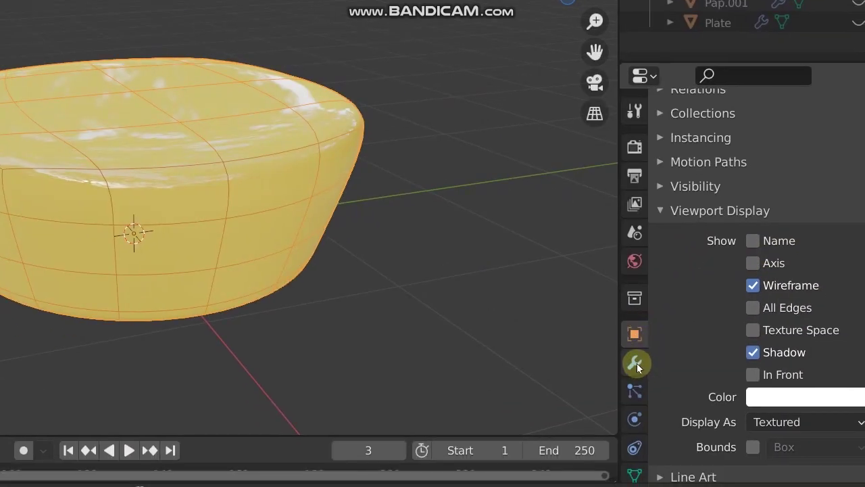
# Check the Pap object's modifier and object properties, and switch its wireframe display off and back on
pyautogui.click(603, 318)
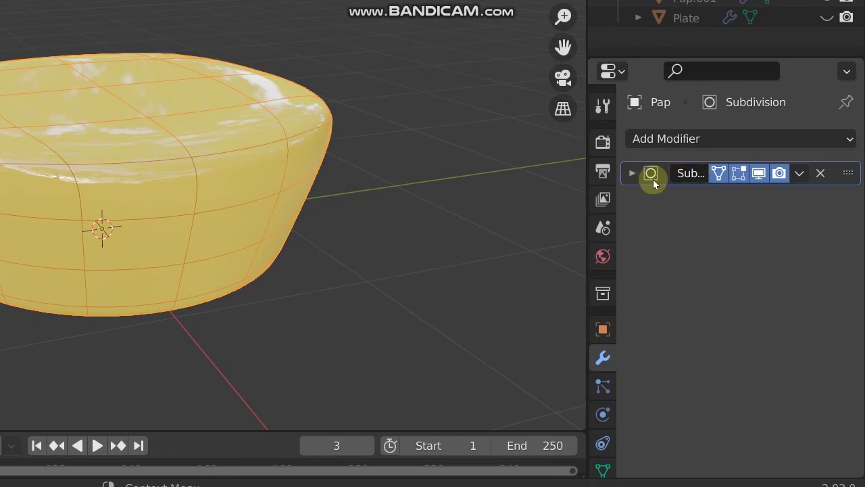
pyautogui.click(604, 329)
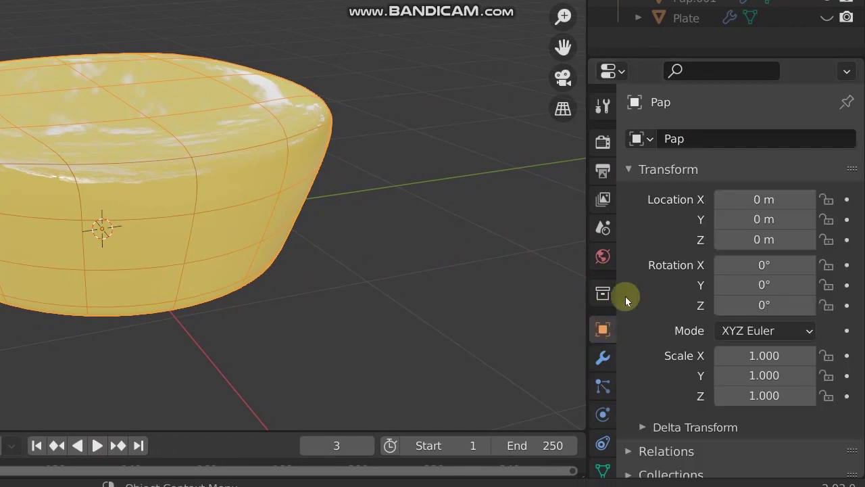
pyautogui.scroll(-6, 666, 280)
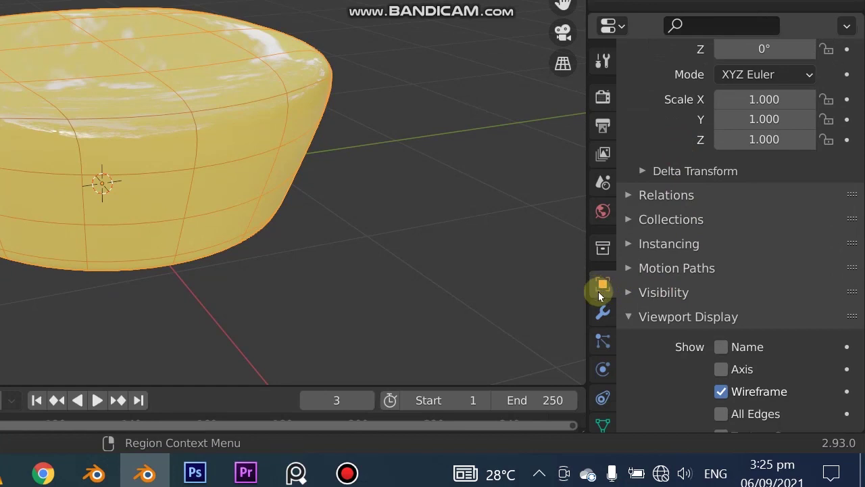
pyautogui.scroll(-1, 600, 296)
pyautogui.scroll(-5, 666, 358)
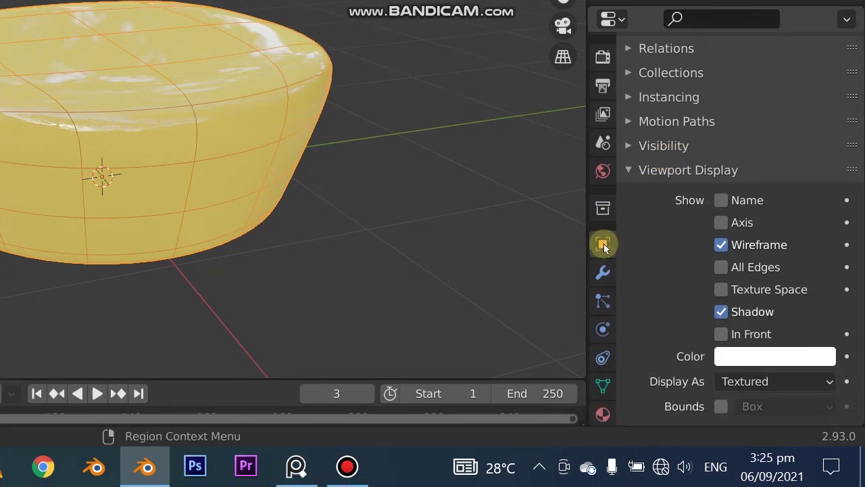
pyautogui.scroll(-2, 643, 256)
pyautogui.click(721, 196)
pyautogui.click(721, 197)
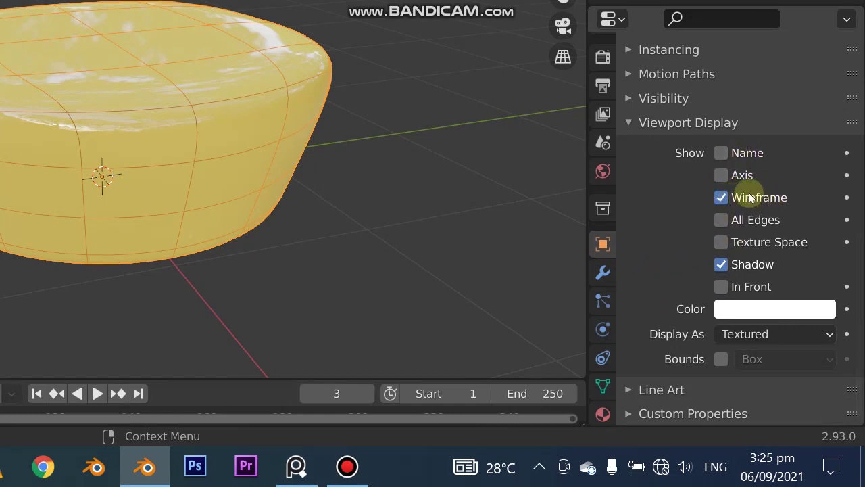
# Remove the Wireframe display option from Quick Favorites and add it back
pyautogui.press('q')
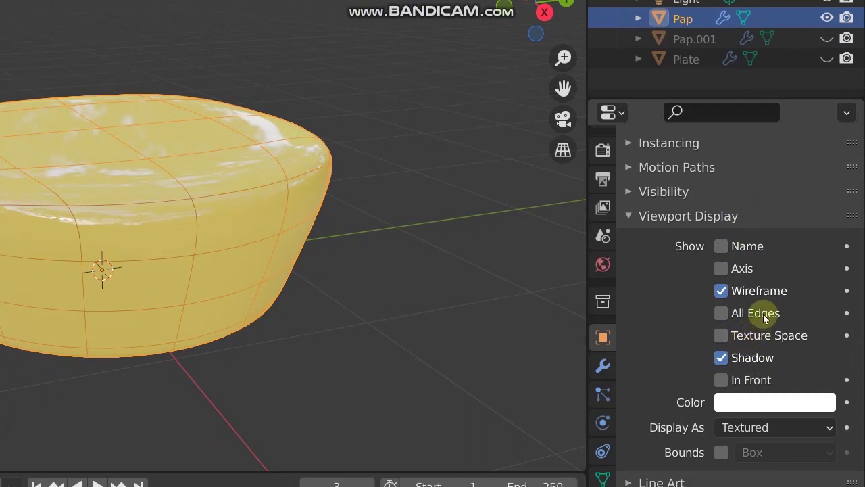
pyautogui.rightClick(719, 312)
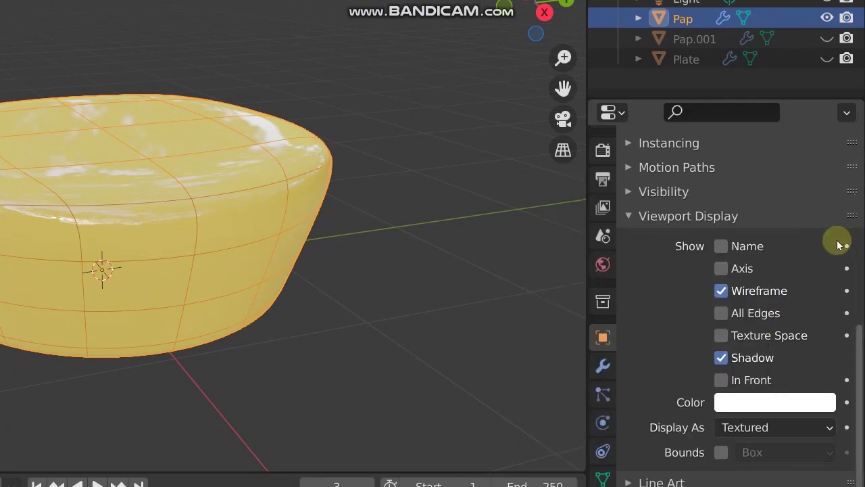
pyautogui.rightClick(719, 290)
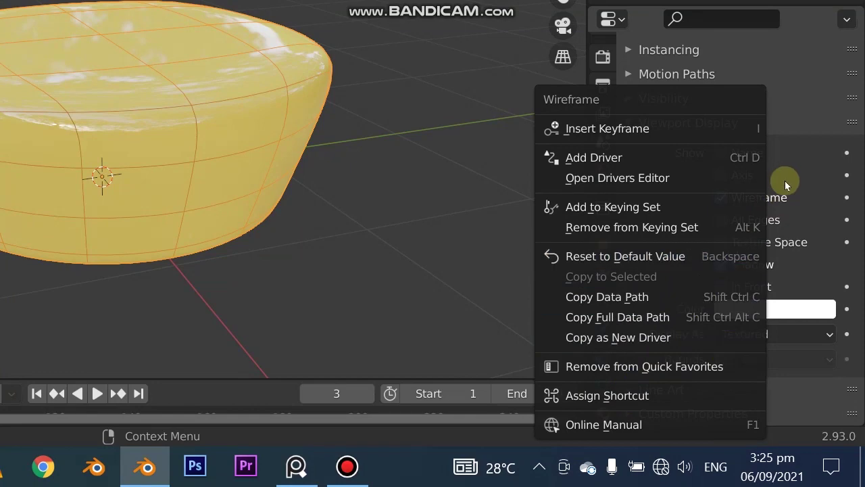
pyautogui.rightClick(723, 197)
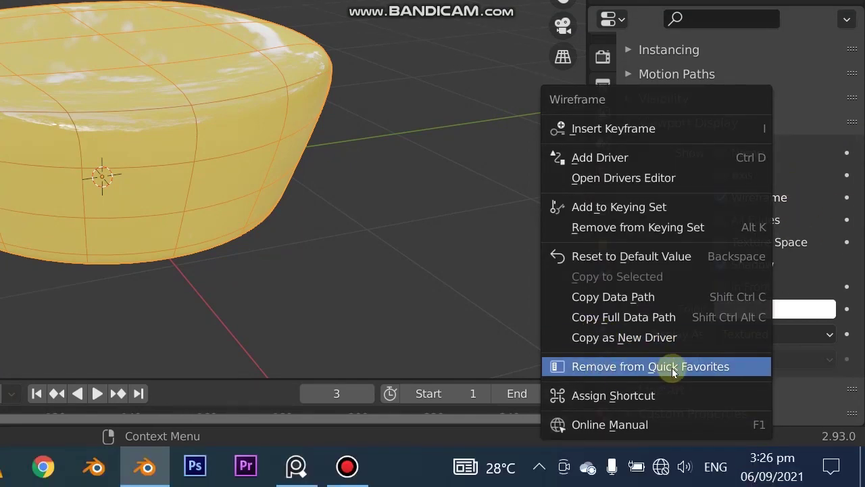
pyautogui.click(672, 368)
pyautogui.rightClick(721, 198)
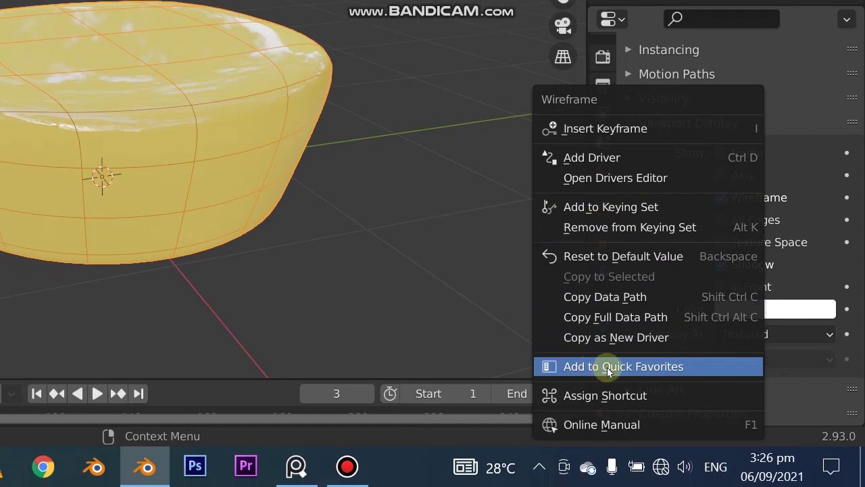
pyautogui.rightClick(721, 197)
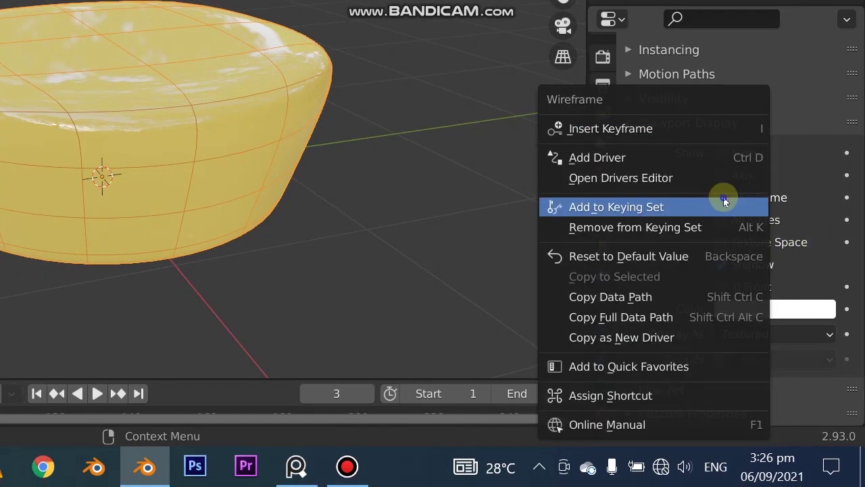
pyautogui.click(605, 369)
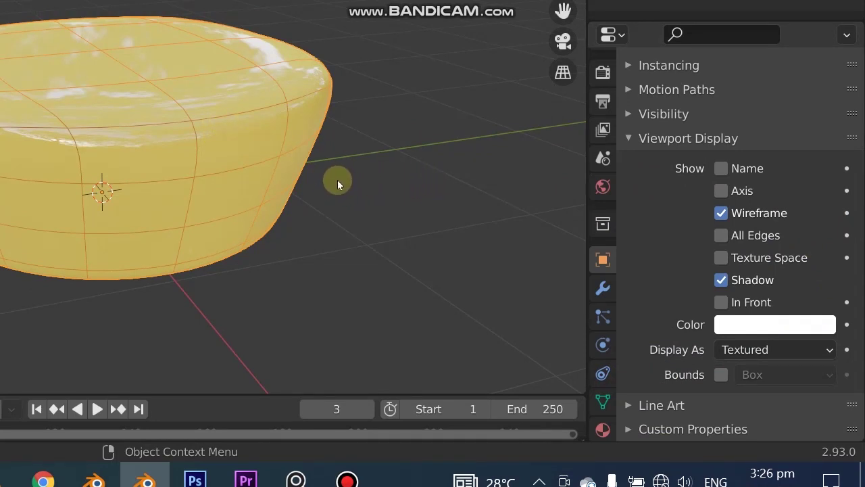
# Toggle Display Wire off and on again for the Pap object from Quick Favorites
pyautogui.press('q')
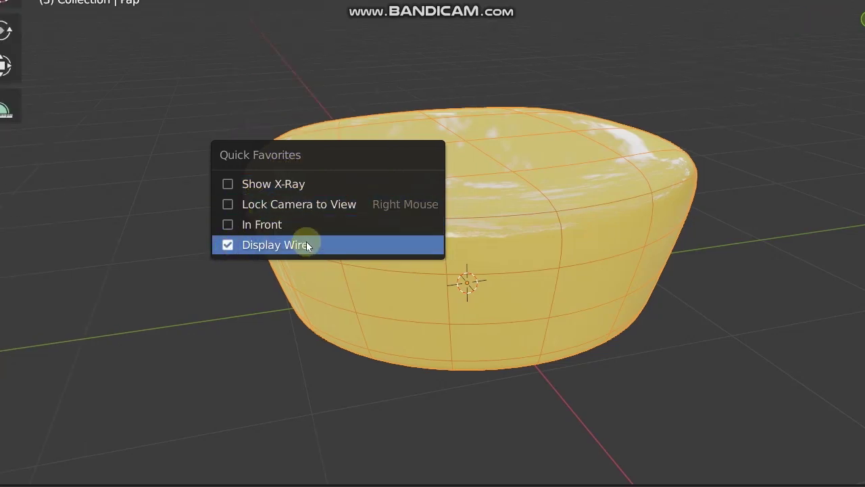
pyautogui.click(228, 248)
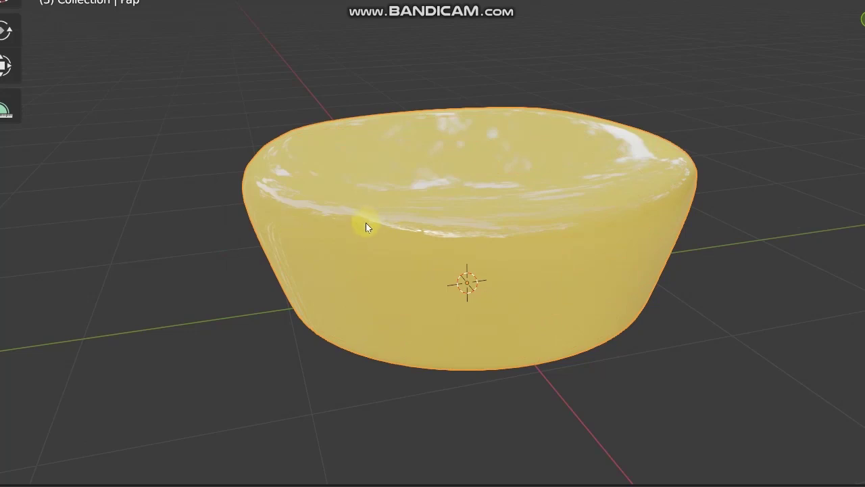
pyautogui.press('q')
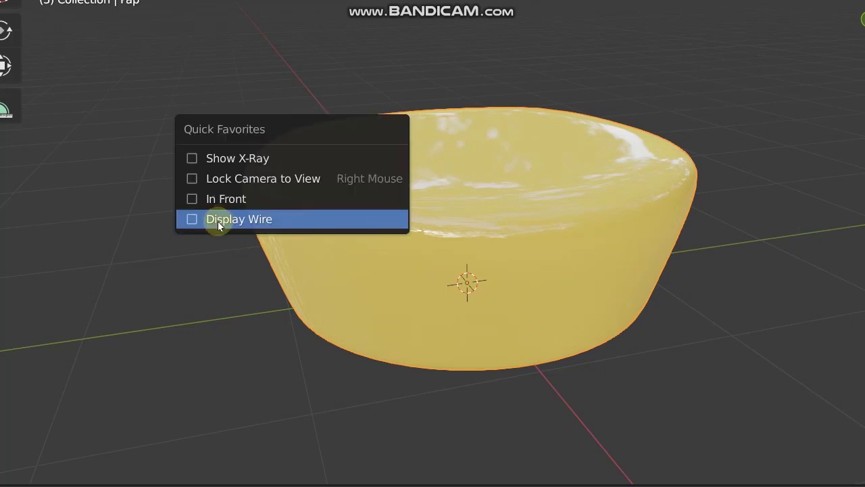
pyautogui.click(193, 219)
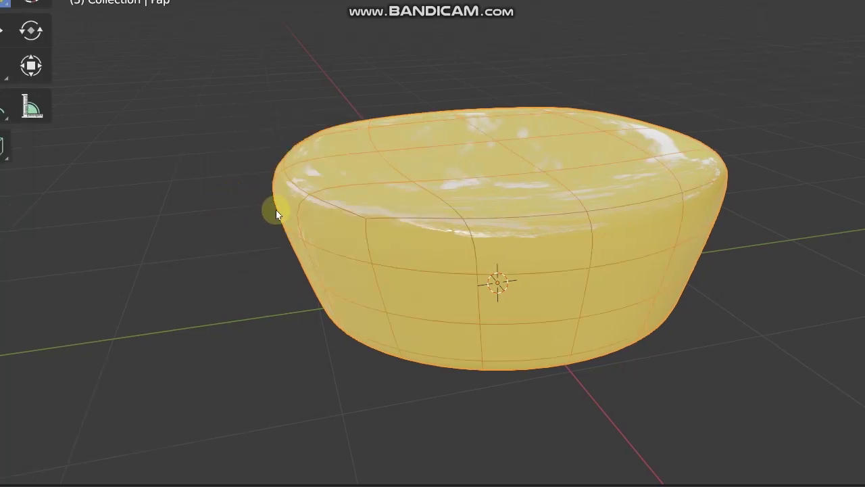
# Apply the Pap object's Subdivision modifier, and undo it after inspecting the resulting mesh
pyautogui.press('q')
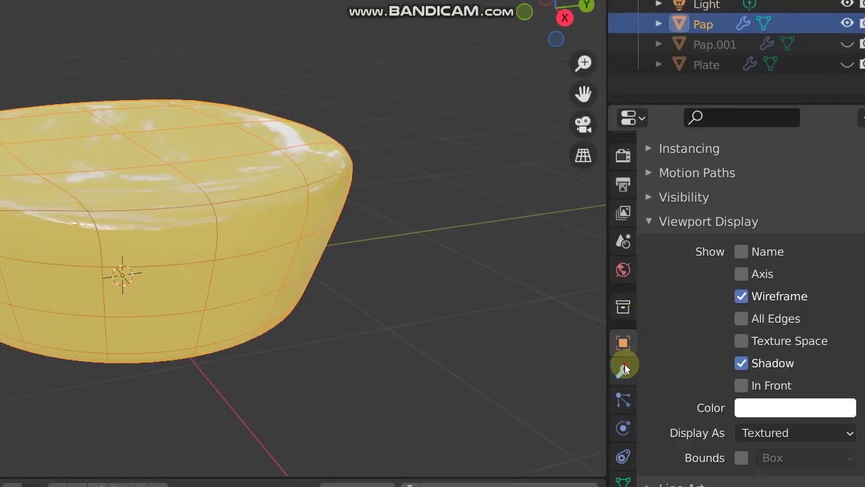
pyautogui.click(623, 365)
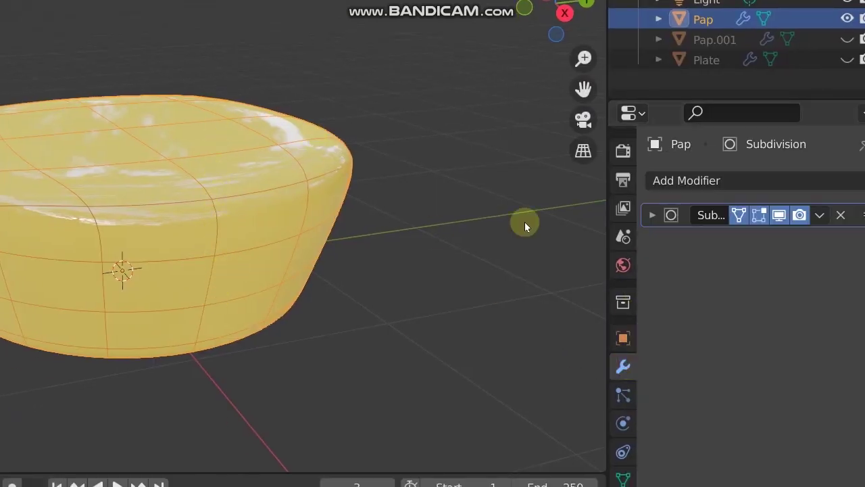
pyautogui.click(800, 248)
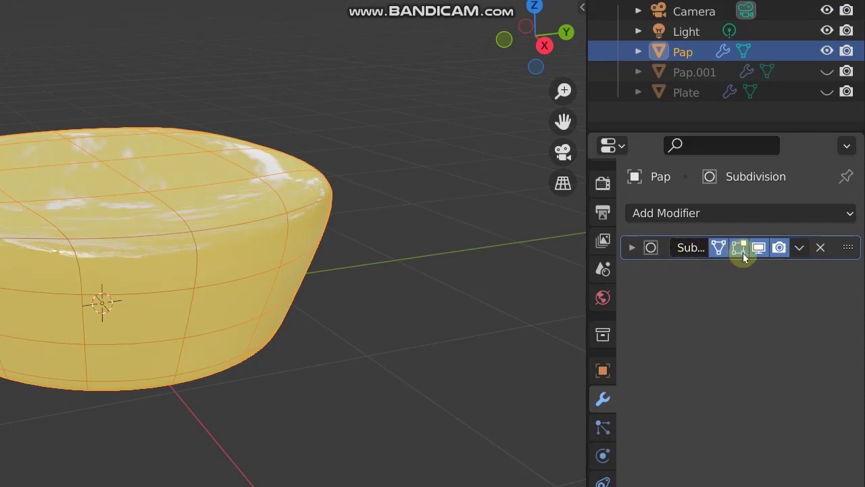
pyautogui.click(799, 248)
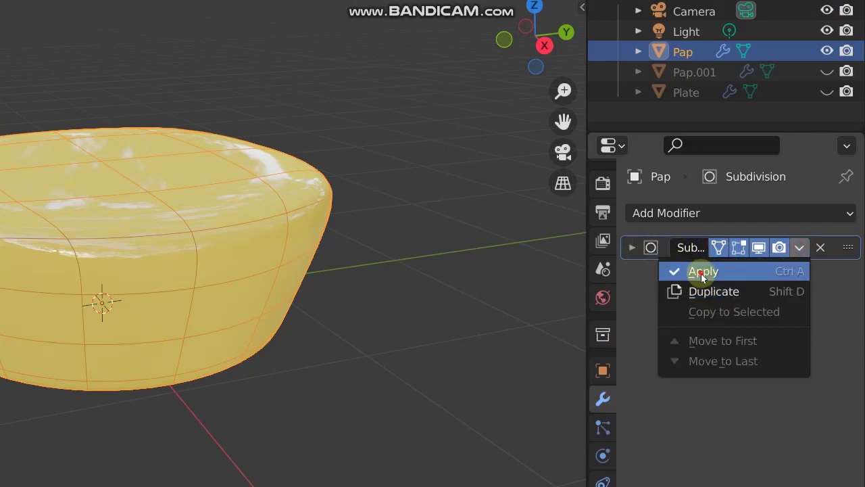
pyautogui.click(699, 271)
pyautogui.moveTo(318, 329); pyautogui.dragTo(430, 265, button='middle')
pyautogui.moveTo(361, 303); pyautogui.dragTo(350, 285, button='middle')
pyautogui.moveTo(256, 357); pyautogui.dragTo(354, 283, button='middle')
pyautogui.moveTo(323, 207); pyautogui.dragTo(339, 267, button='middle')
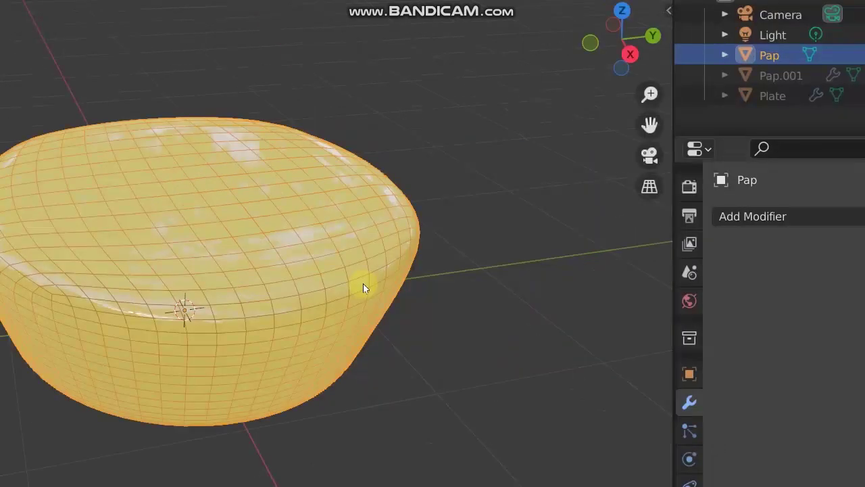
pyautogui.hotkey('ctrl', '1')
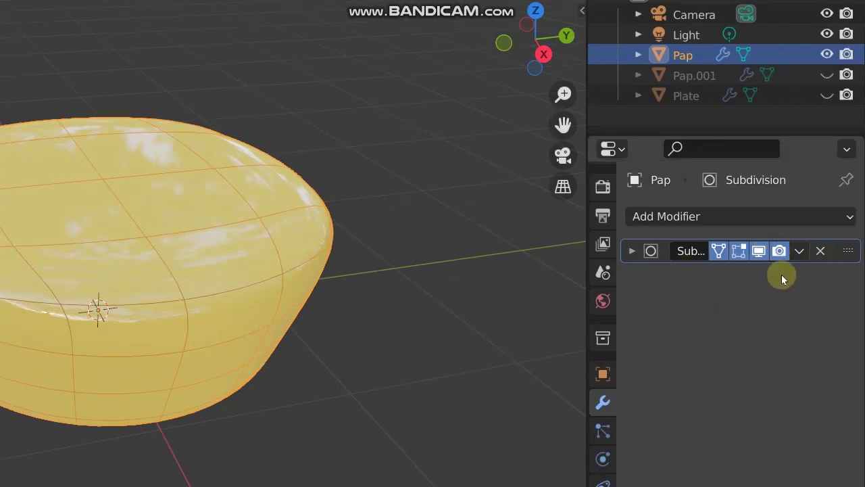
# Turn off the Subdivision modifier's viewport display for the Pap object and switch to the Sculpting workspace
pyautogui.click(759, 252)
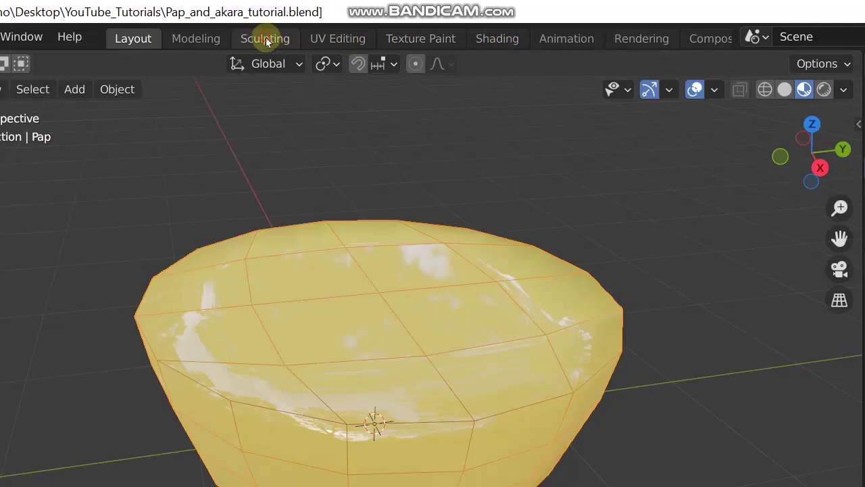
pyautogui.click(269, 40)
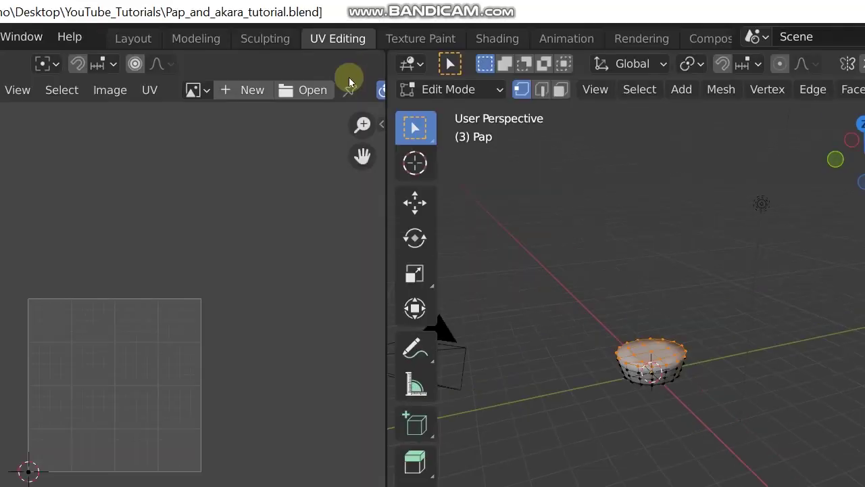
pyautogui.click(497, 38)
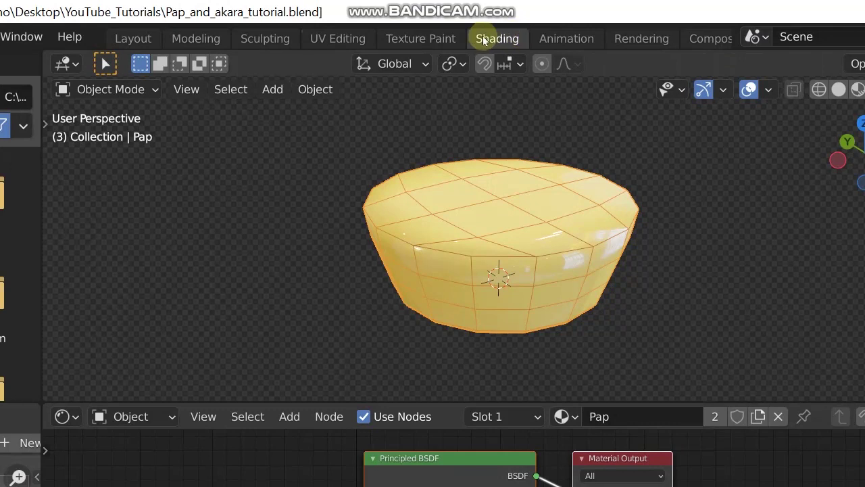
pyautogui.click(420, 38)
pyautogui.click(267, 39)
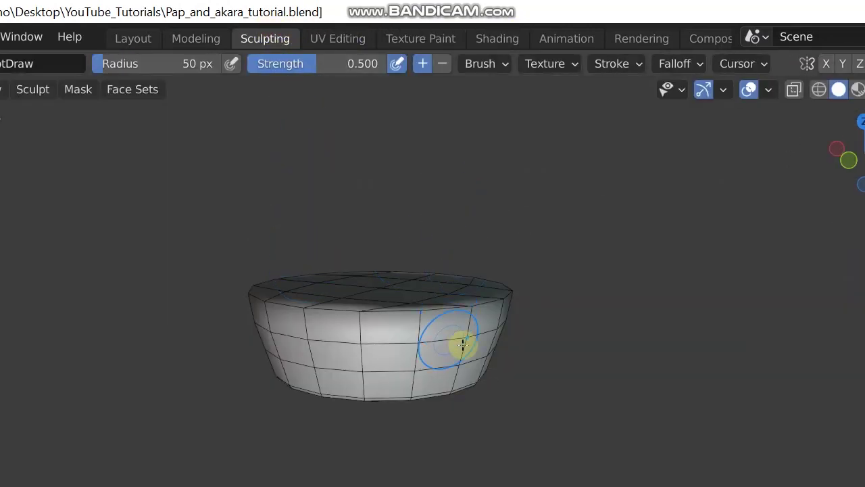
# Try sculpting the upper rim of the low-poly Pap mesh with the SculptDraw brush
pyautogui.keyDown('shift'); pyautogui.moveTo(436, 334); pyautogui.dragTo(471, 379, button='middle'); pyautogui.keyUp('shift')
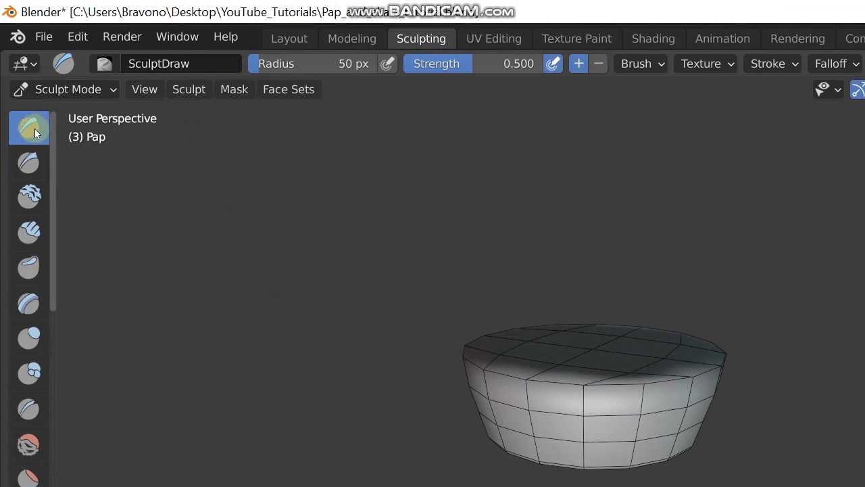
pyautogui.scroll(2, 575, 347)
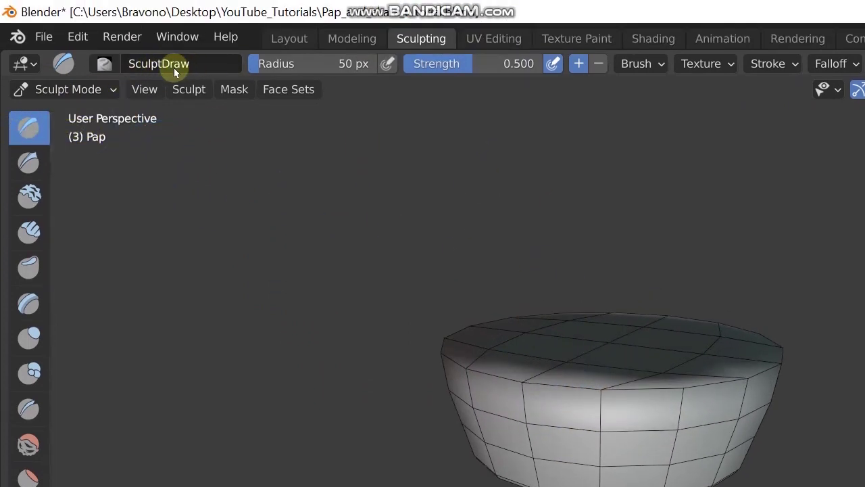
pyautogui.scroll(4, 527, 309)
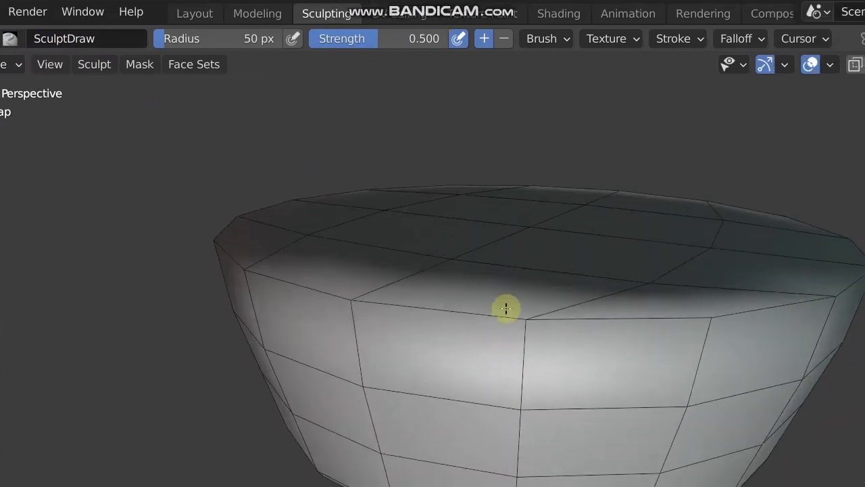
pyautogui.moveTo(507, 309); pyautogui.dragTo(433, 395, button='middle')
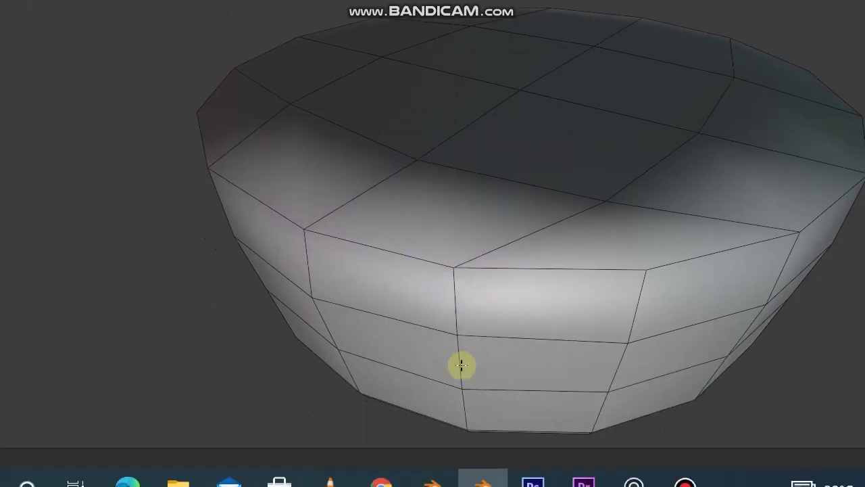
pyautogui.click(650, 283)
pyautogui.click(620, 271)
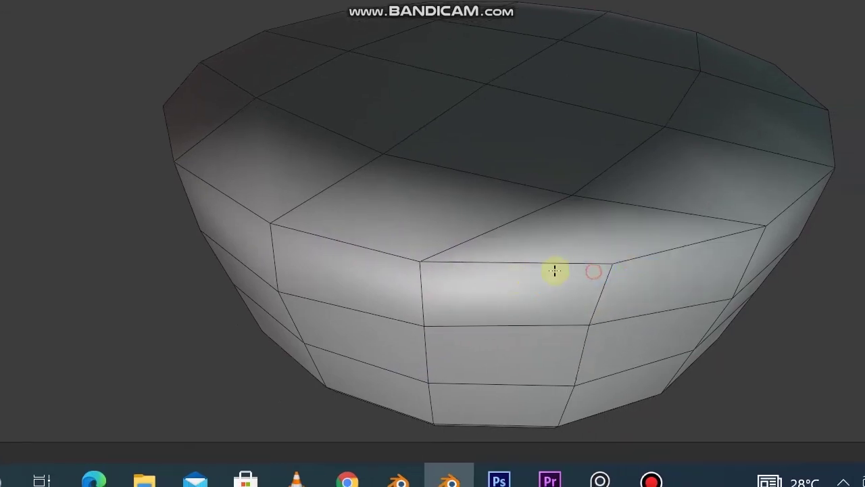
# Undo the SculptDraw strokes on the low-poly Pap mesh and return to the Layout workspace
pyautogui.hotkey('ctrl', 'z')
pyautogui.hotkey('ctrl', 'z')
pyautogui.hotkey('ctrl', 'z')
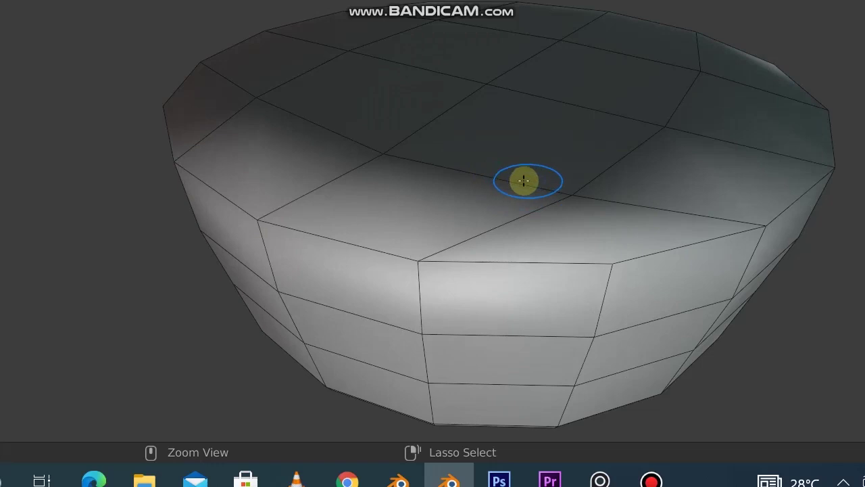
pyautogui.hotkey('ctrl', 'z')
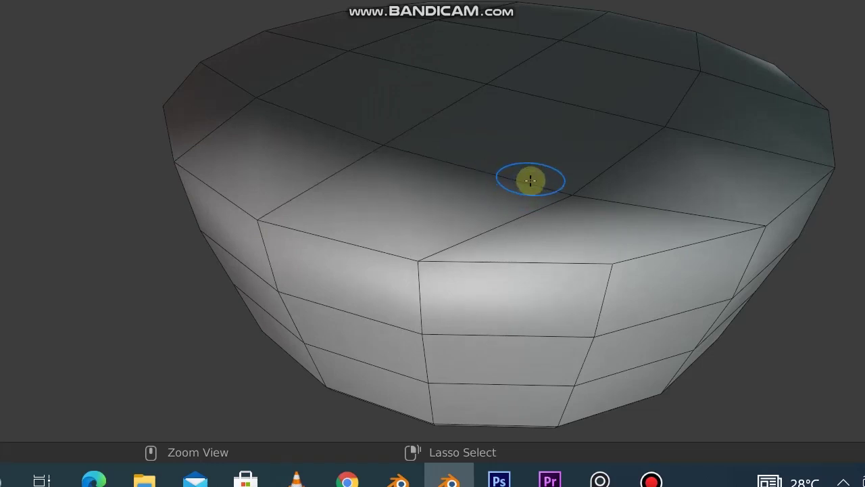
pyautogui.press('Tab')
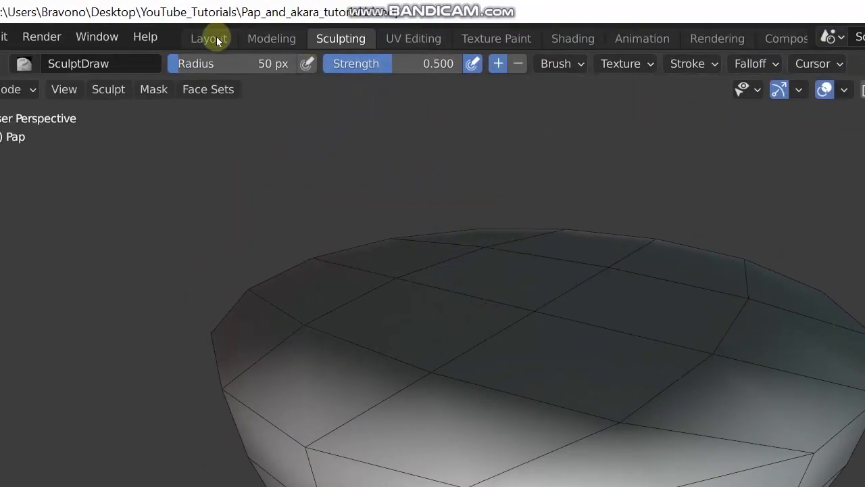
pyautogui.click(217, 38)
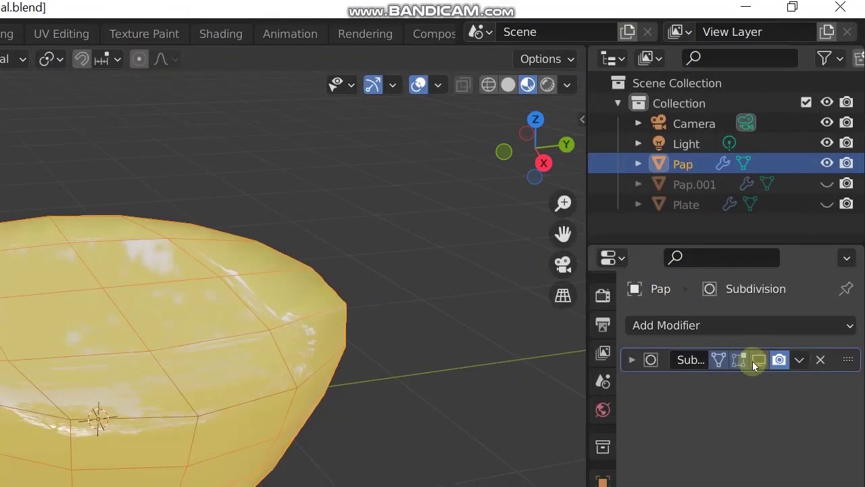
# Turn the Subdivision modifier's viewport display back on and apply the modifier to the Pap mesh
pyautogui.click(756, 361)
pyautogui.click(799, 346)
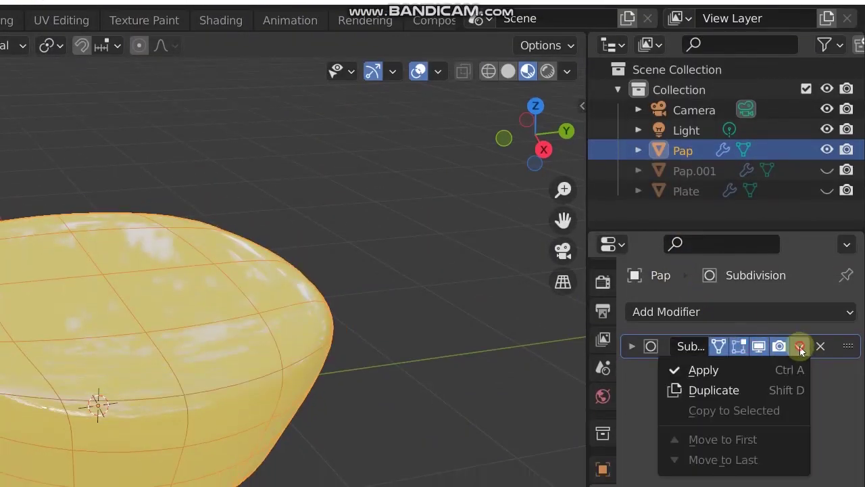
pyautogui.click(761, 361)
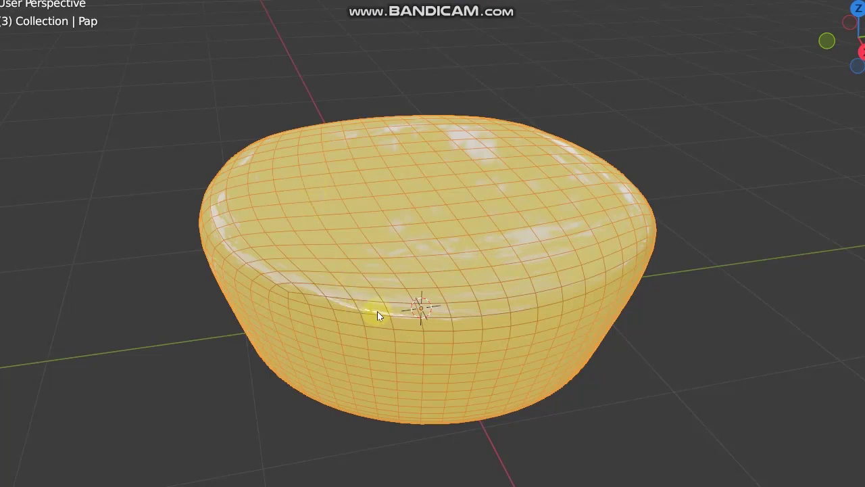
# Try the SculptDraw brush on the denser Pap mesh in the Sculpting workspace and undo the stroke
pyautogui.scroll(1, 323, 253)
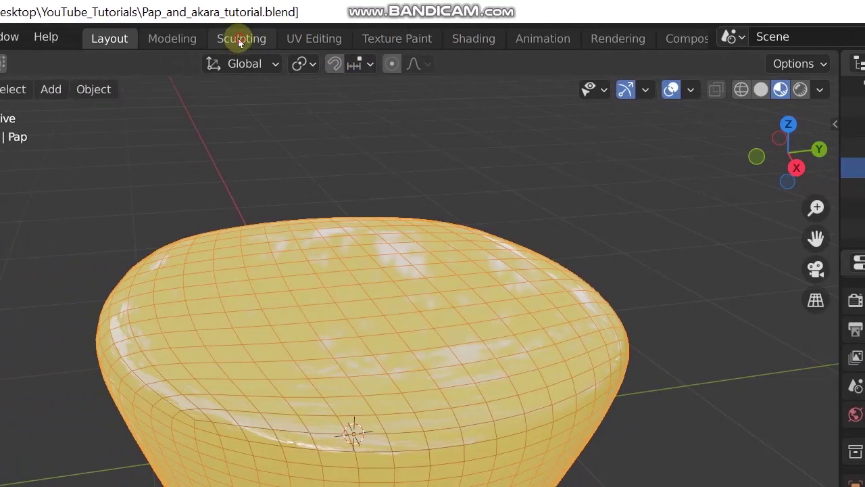
pyautogui.click(240, 40)
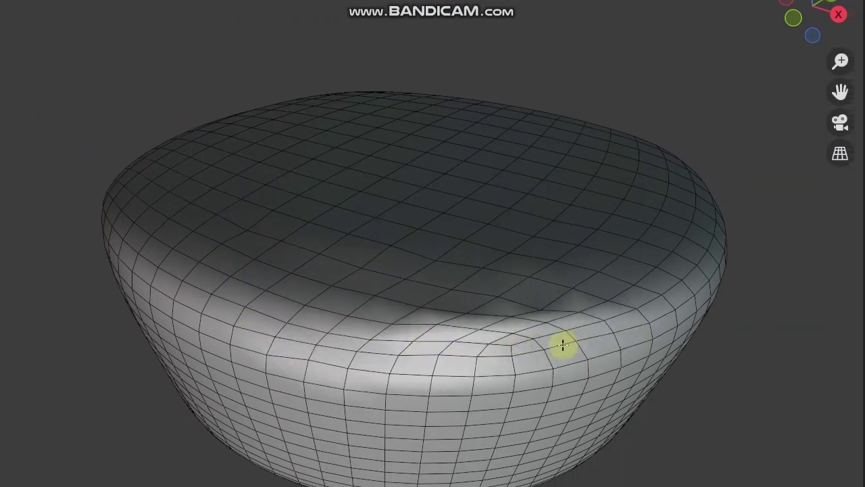
pyautogui.moveTo(507, 342); pyautogui.dragTo(649, 255, button='middle')
pyautogui.hotkey('ctrl', 'z')
pyautogui.moveTo(576, 281)
pyautogui.mouseDown(button='middle')
pyautogui.moveTo(472, 352)
pyautogui.moveTo(626, 195)
pyautogui.moveTo(491, 286)
pyautogui.mouseUp(button='middle')
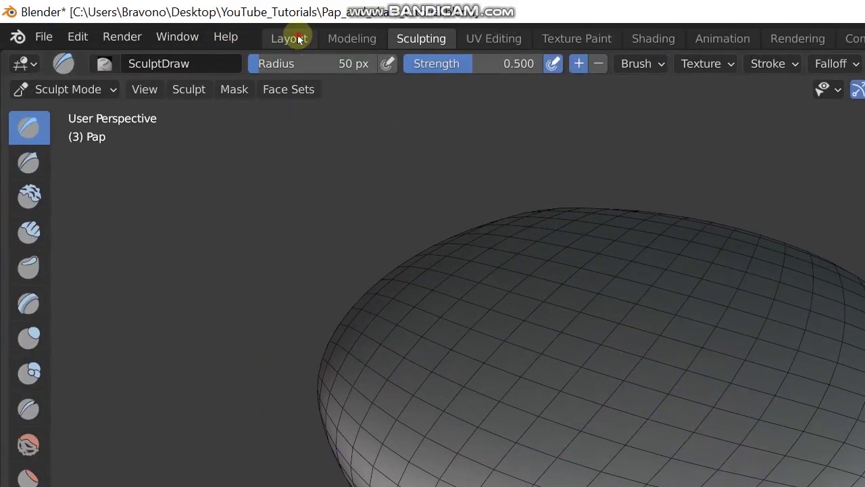
# Return to the Layout workspace and add a Subdivision Surface modifier to the Pap object with viewport level 2
pyautogui.click(288, 37)
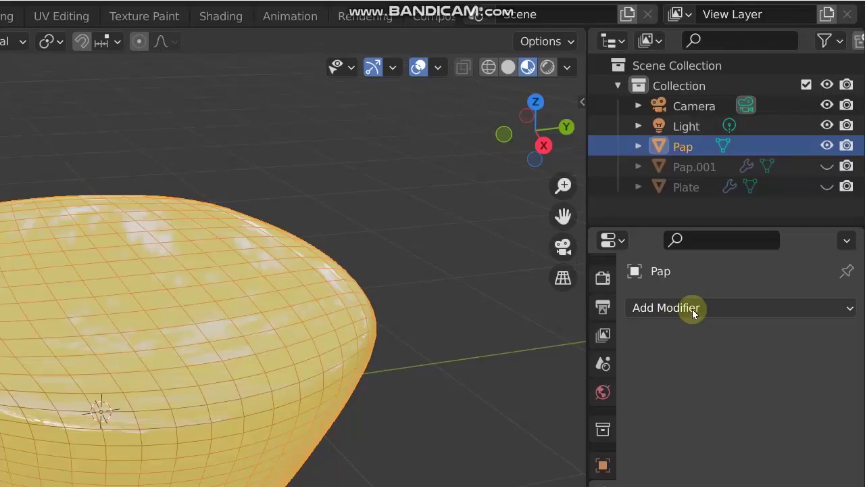
pyautogui.click(689, 307)
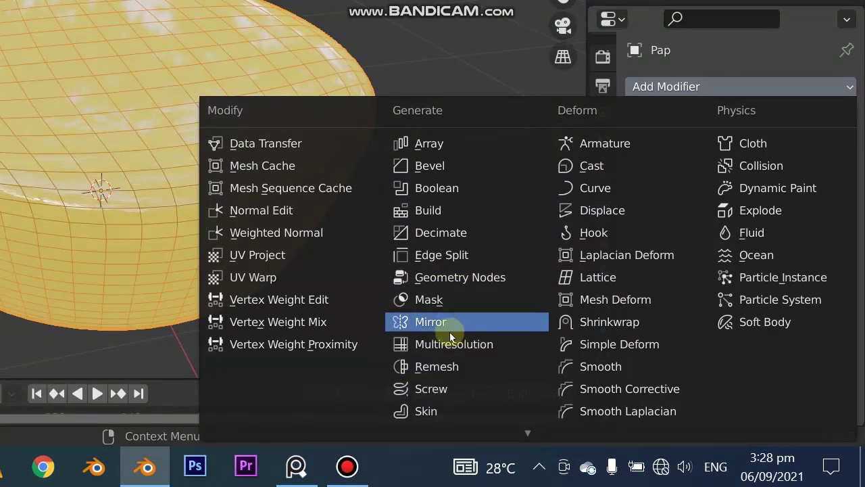
pyautogui.scroll(-1, 453, 331)
pyautogui.scroll(-2, 500, 412)
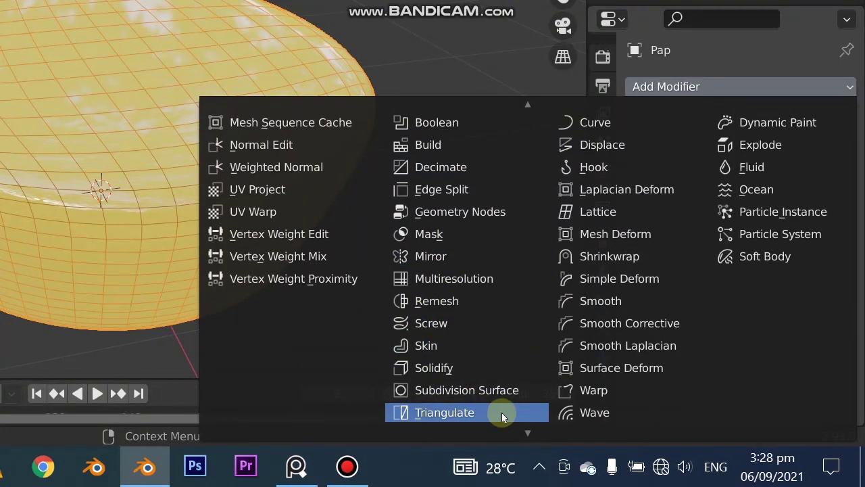
pyautogui.click(477, 392)
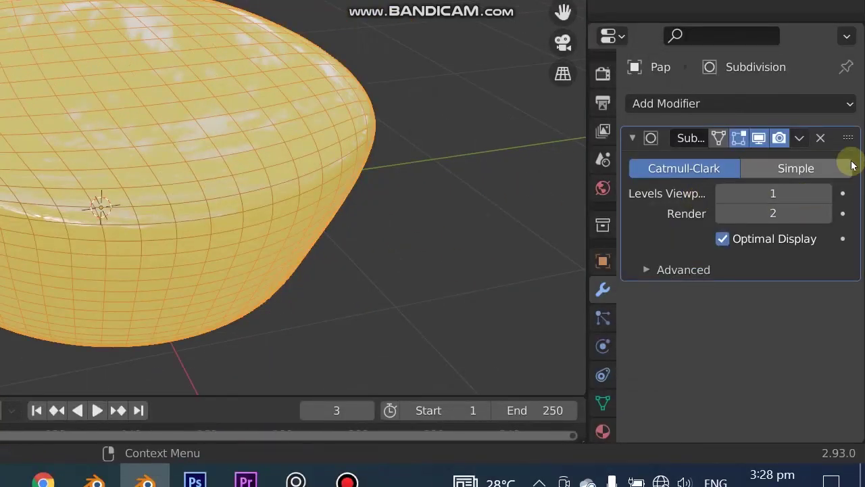
pyautogui.click(809, 138)
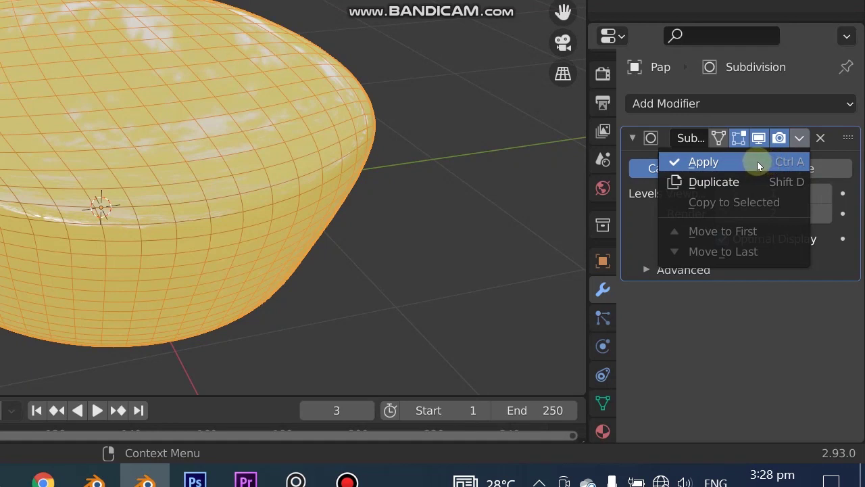
pyautogui.click(825, 195)
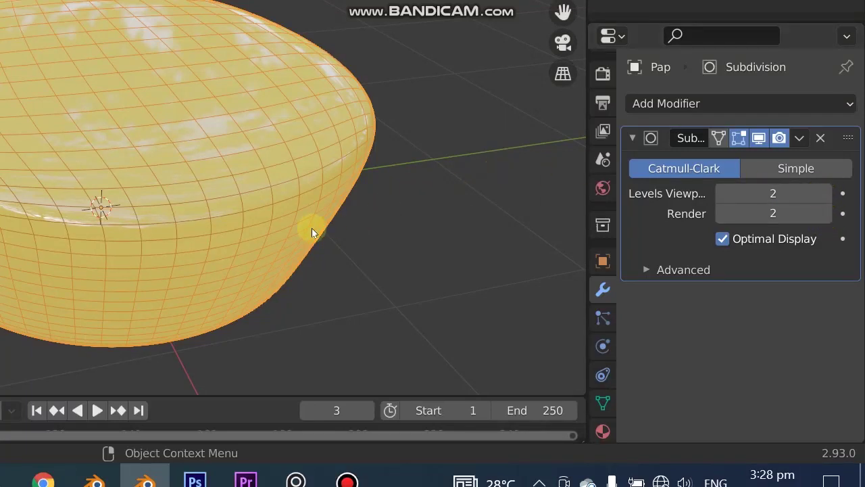
# Undo the recent modifier changes back to the Pap object's original unapplied Subdivision modifier
pyautogui.click(336, 214)
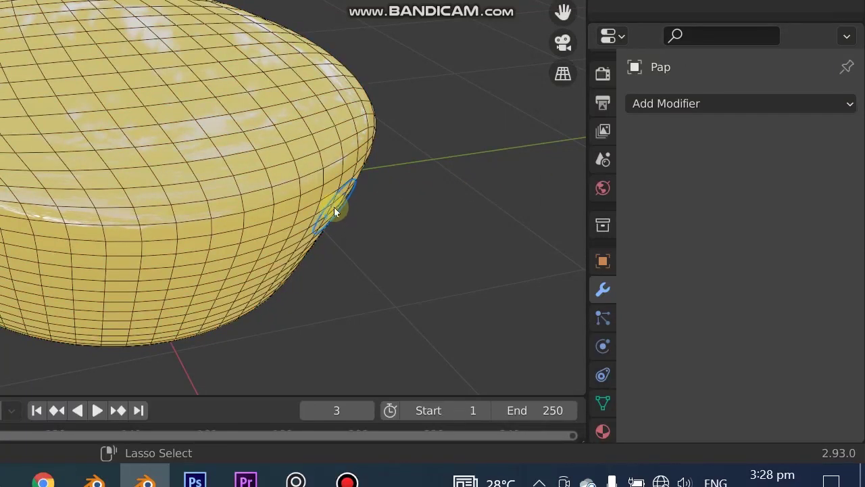
pyautogui.click(334, 212)
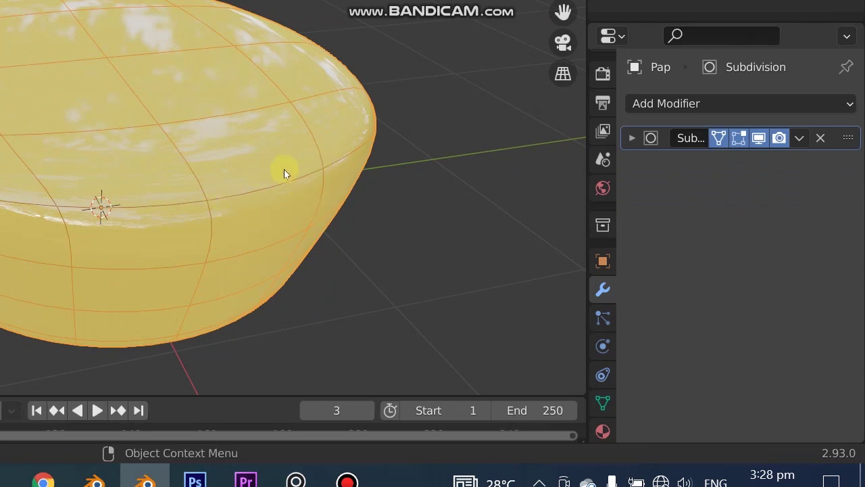
pyautogui.click(800, 138)
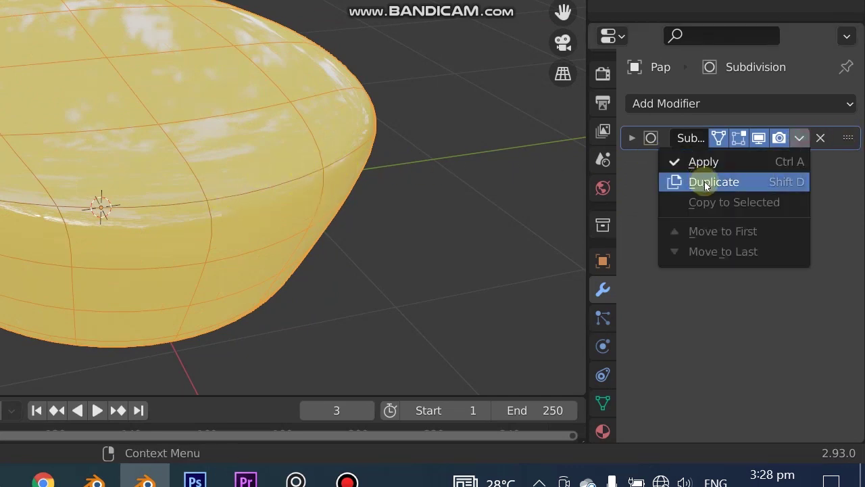
pyautogui.click(799, 138)
# Set the Pap object's Subdivision modifier to 4 levels in the viewport and 4 in the render
pyautogui.click(632, 138)
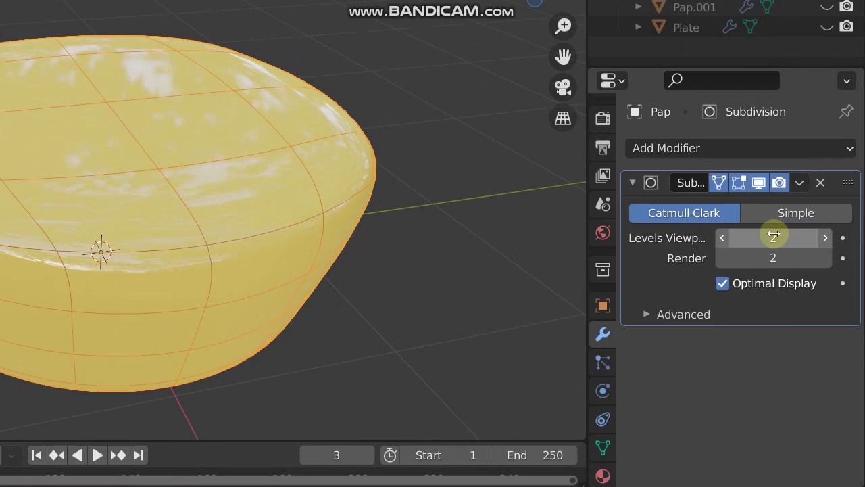
pyautogui.click(823, 238)
pyautogui.click(823, 237)
pyautogui.click(826, 258)
pyautogui.click(826, 258)
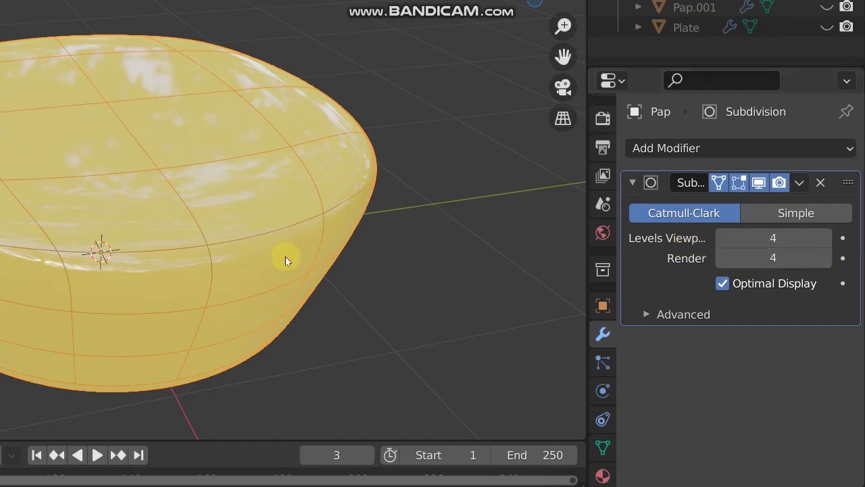
# Apply the Pap object's Subdivision modifier to its mesh
pyautogui.rightClick(216, 189)
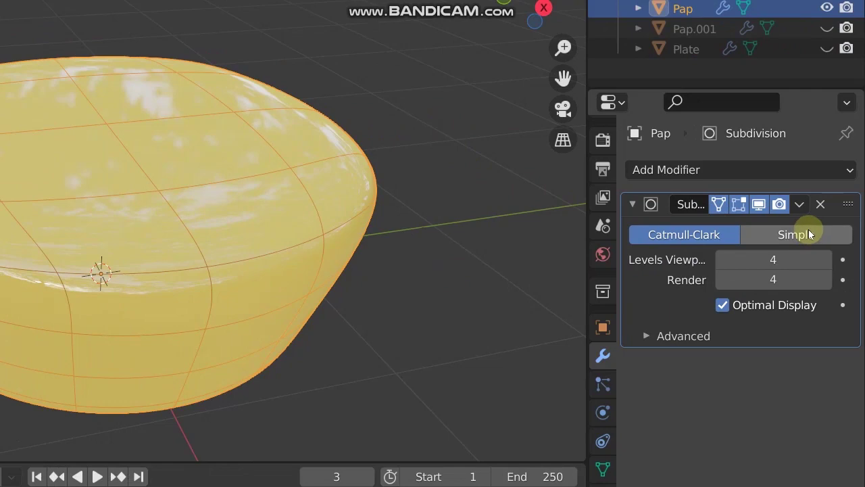
pyautogui.click(803, 183)
pyautogui.click(771, 226)
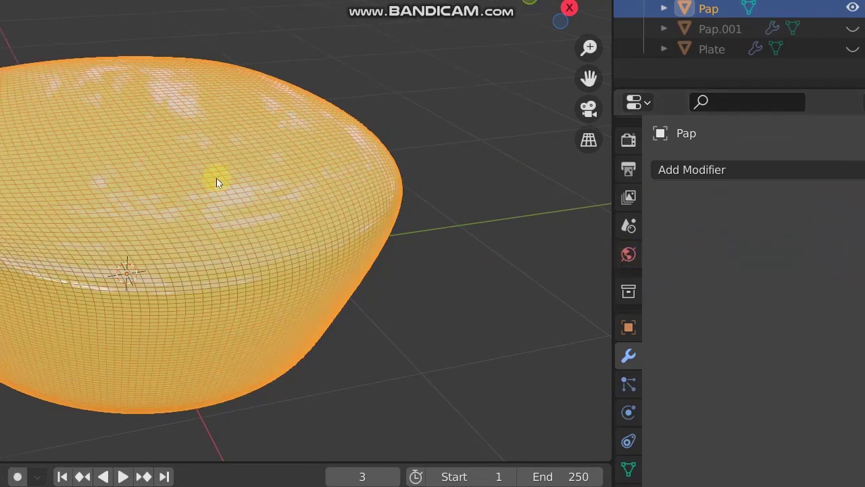
# Switch to the Sculpting workspace with the dense Pap mesh in view
pyautogui.scroll(1, 308, 273)
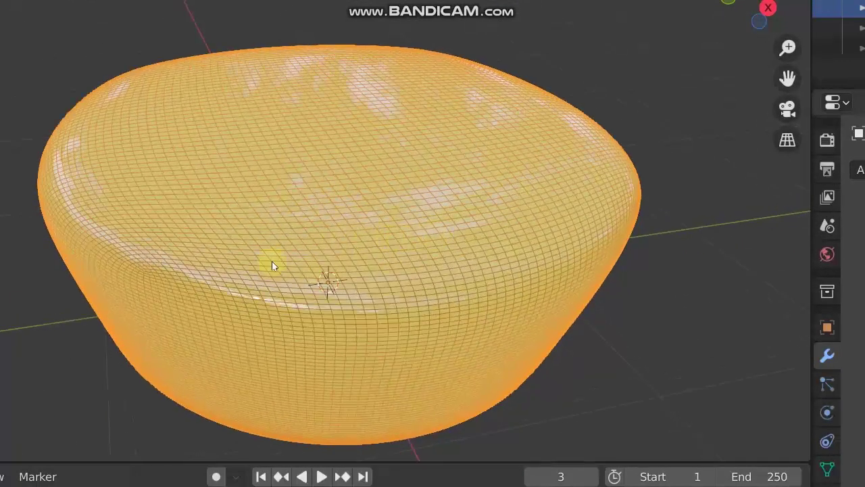
pyautogui.keyDown('shift'); pyautogui.moveTo(386, 381); pyautogui.dragTo(427, 282, button='middle'); pyautogui.keyUp('shift')
pyautogui.scroll(1, 377, 289)
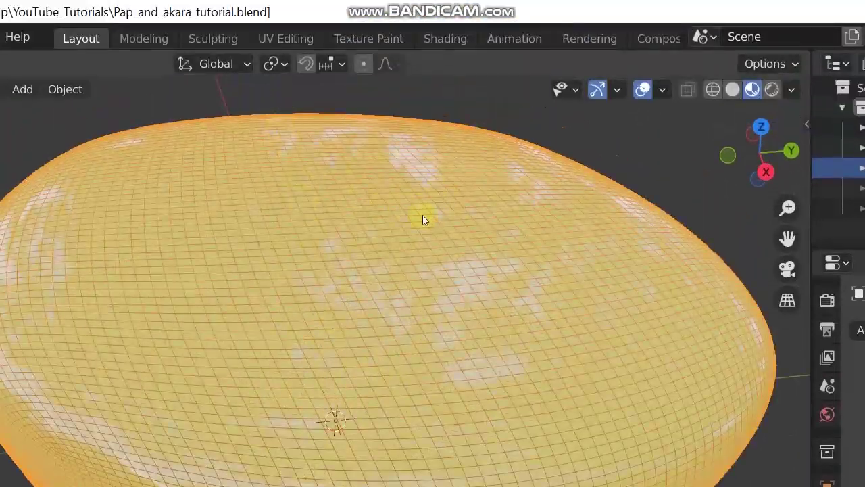
pyautogui.scroll(-4, 423, 219)
pyautogui.moveTo(513, 314); pyautogui.dragTo(533, 289, button='middle')
pyautogui.scroll(3, 376, 361)
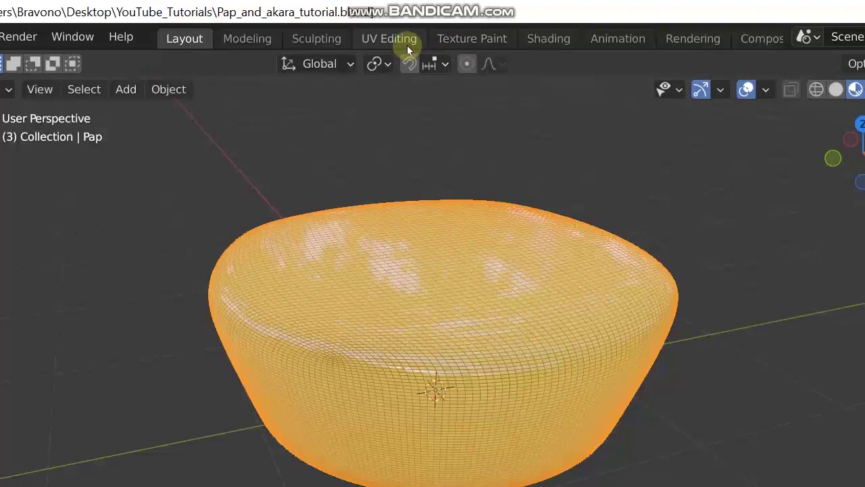
pyautogui.click(315, 41)
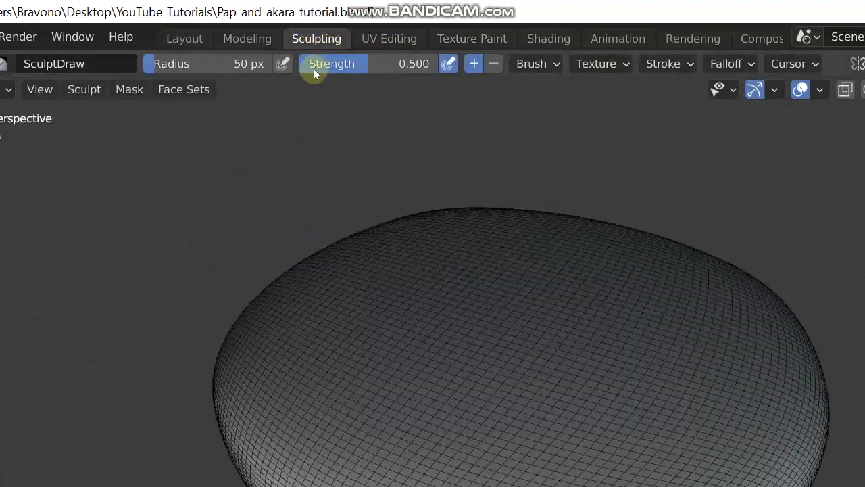
pyautogui.moveTo(603, 363); pyautogui.dragTo(482, 486, button='middle')
pyautogui.moveTo(482, 331)
pyautogui.mouseDown(button='middle')
pyautogui.moveTo(464, 261)
pyautogui.moveTo(643, 245)
pyautogui.moveTo(649, 196)
pyautogui.moveTo(442, 297)
pyautogui.moveTo(481, 246)
pyautogui.mouseUp(button='middle')
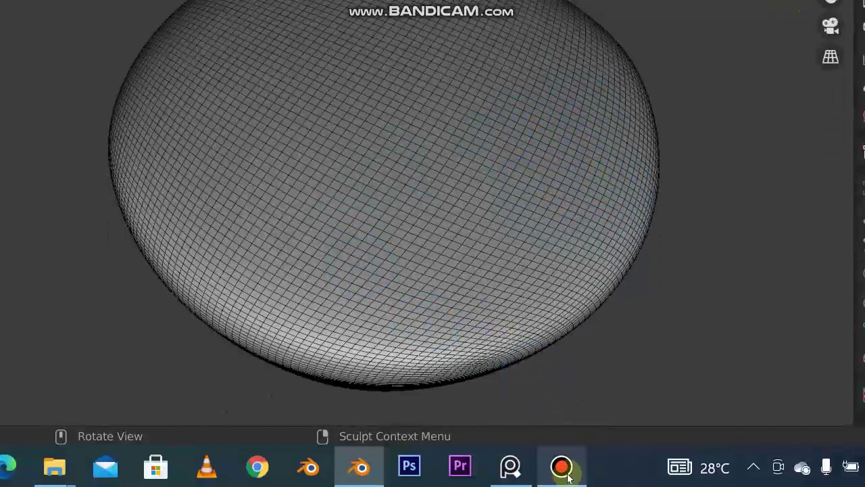
pyautogui.click(562, 466)
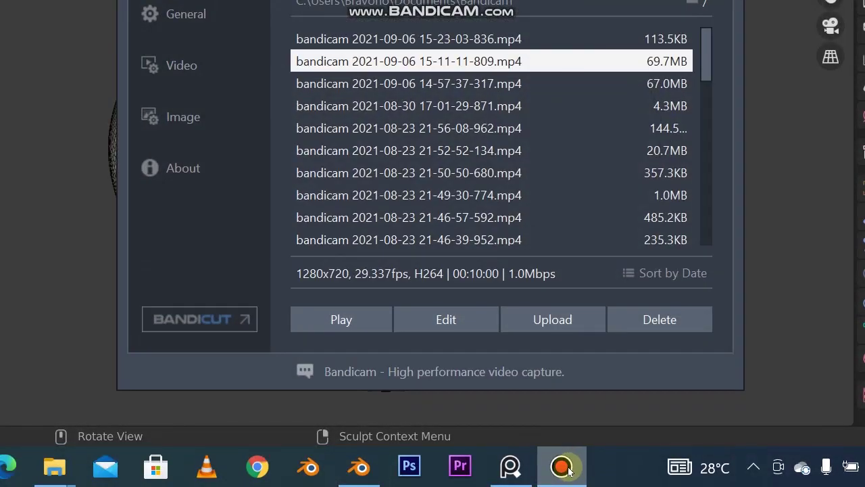
pyautogui.click(562, 467)
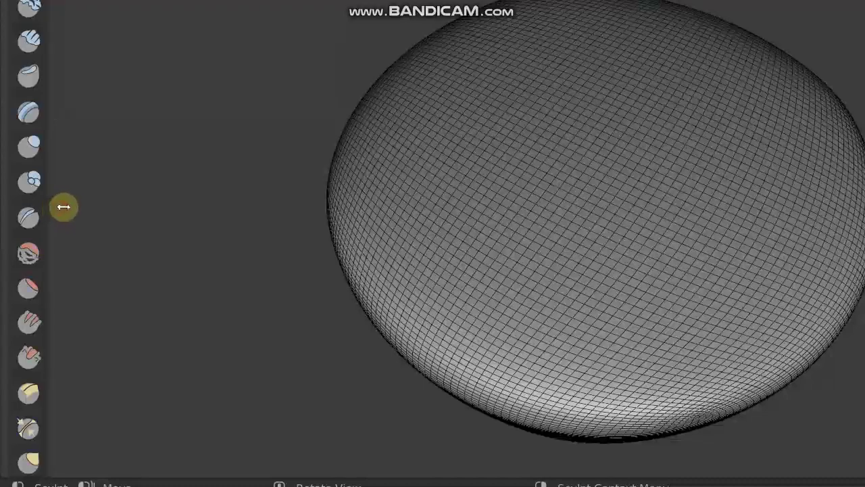
# Widen the brush toolbar to two columns and unhide the Plate object in an enlarged Outliner
pyautogui.moveTo(77, 206); pyautogui.dragTo(94, 207)
pyautogui.moveTo(54, 389); pyautogui.dragTo(58, 419, button='middle')
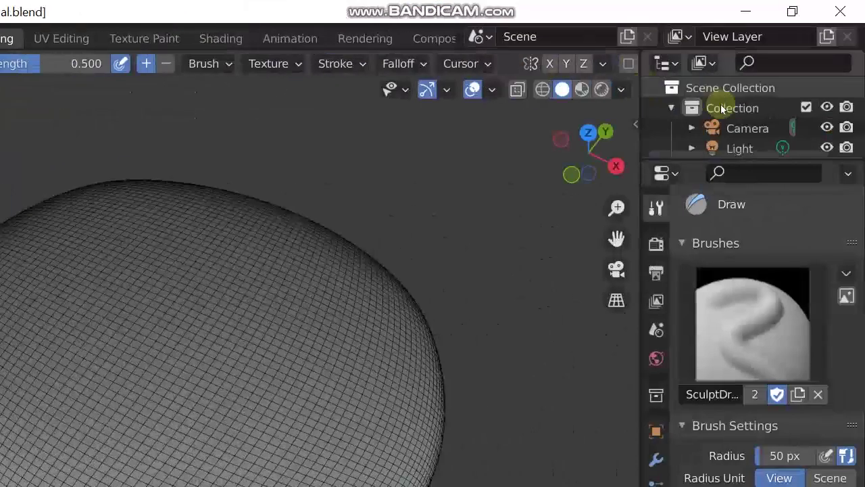
pyautogui.moveTo(691, 158); pyautogui.dragTo(691, 328)
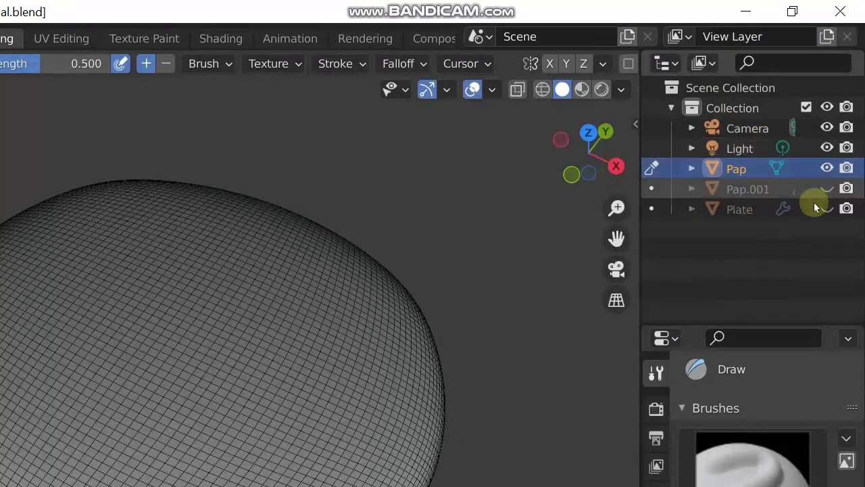
pyautogui.click(827, 213)
# Set the SculptDraw brush strength to 1.000 for sculpting the Pap surface inside the plate
pyautogui.moveTo(444, 328); pyautogui.dragTo(287, 466, button='middle')
pyautogui.moveTo(320, 364)
pyautogui.mouseDown(button='middle')
pyautogui.moveTo(217, 365)
pyautogui.moveTo(220, 334)
pyautogui.moveTo(450, 354)
pyautogui.moveTo(219, 356)
pyautogui.moveTo(264, 278)
pyautogui.moveTo(223, 171)
pyautogui.moveTo(649, 267)
pyautogui.moveTo(413, 365)
pyautogui.moveTo(419, 305)
pyautogui.moveTo(419, 377)
pyautogui.moveTo(586, 253)
pyautogui.moveTo(501, 169)
pyautogui.moveTo(421, 284)
pyautogui.moveTo(444, 267)
pyautogui.moveTo(386, 275)
pyautogui.moveTo(457, 242)
pyautogui.mouseUp(button='middle')
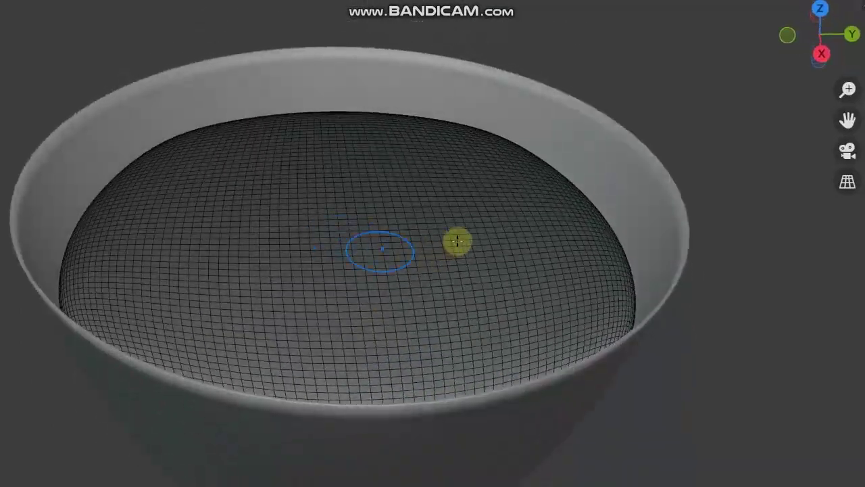
pyautogui.moveTo(488, 278)
pyautogui.mouseDown(button='middle')
pyautogui.moveTo(412, 226)
pyautogui.moveTo(361, 156)
pyautogui.moveTo(270, 108)
pyautogui.mouseUp(button='middle')
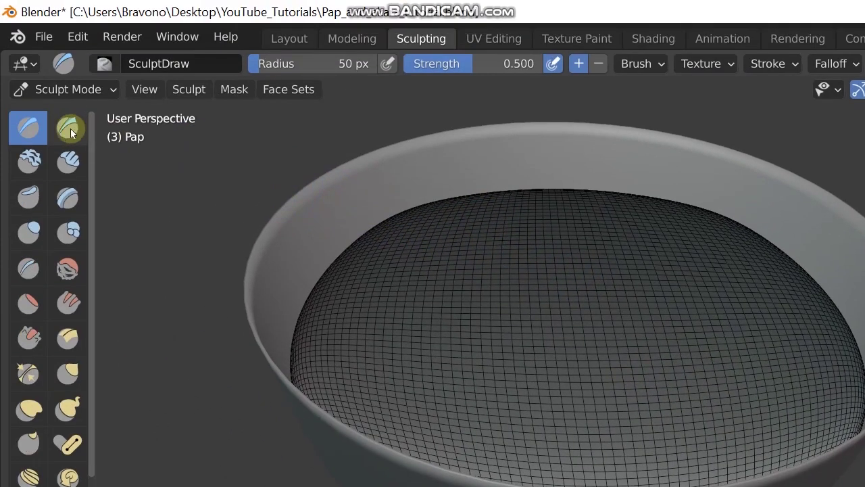
pyautogui.click(460, 64)
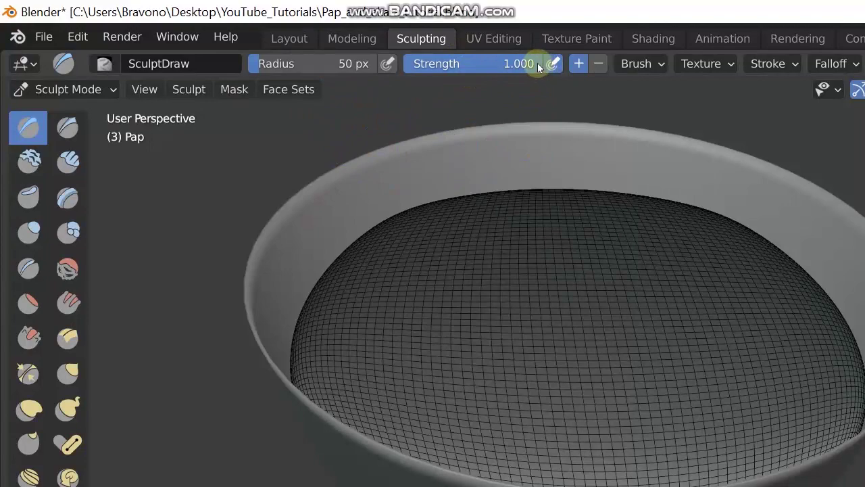
# Try full-strength SculptDraw strokes in a ring on the Pap's upper surface and undo them
pyautogui.moveTo(412, 282)
pyautogui.mouseDown()
pyautogui.moveTo(429, 388)
pyautogui.moveTo(633, 427)
pyautogui.moveTo(724, 283)
pyautogui.moveTo(597, 336)
pyautogui.mouseUp()
pyautogui.moveTo(492, 273); pyautogui.dragTo(574, 229, button='middle')
pyautogui.moveTo(568, 346); pyautogui.dragTo(551, 226, button='middle')
pyautogui.moveTo(356, 271); pyautogui.dragTo(223, 233, button='middle')
pyautogui.moveTo(499, 350); pyautogui.dragTo(561, 241, button='middle')
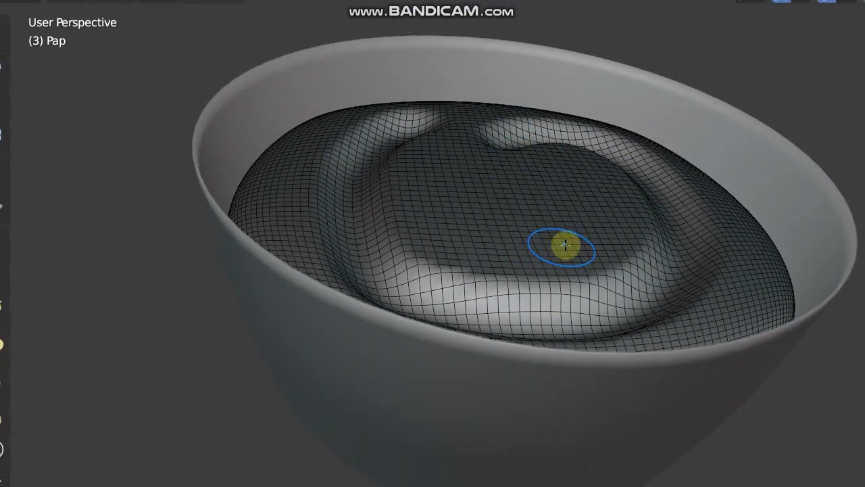
pyautogui.hotkey('ctrl', 'z')
pyautogui.moveTo(622, 209)
pyautogui.mouseDown(button='middle')
pyautogui.moveTo(574, 251)
pyautogui.moveTo(400, 146)
pyautogui.mouseUp(button='middle')
pyautogui.moveTo(469, 176)
pyautogui.mouseDown()
pyautogui.moveTo(458, 246)
pyautogui.moveTo(483, 231)
pyautogui.mouseUp()
pyautogui.hotkey('ctrl', 'z')
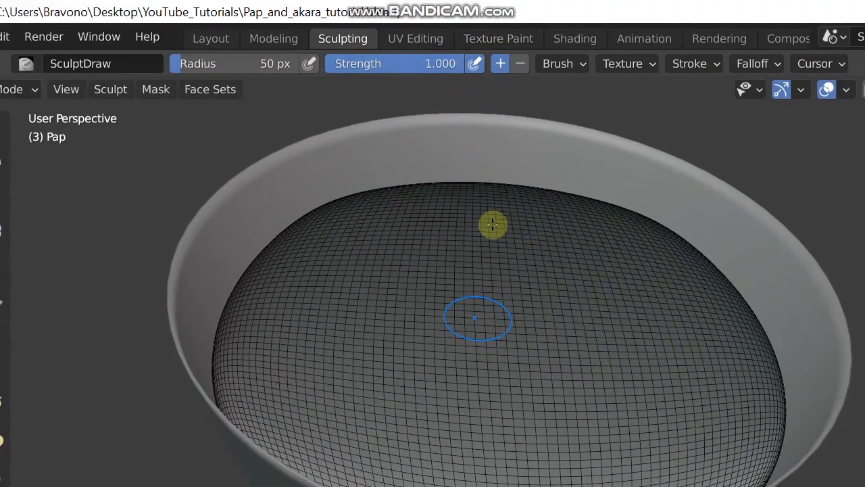
# Try a curved SculptDraw stroke across the Pap's upper surface with the brush direction set to Subtract
pyautogui.click(521, 65)
pyautogui.moveTo(344, 330)
pyautogui.mouseDown()
pyautogui.moveTo(344, 376)
pyautogui.moveTo(403, 421)
pyautogui.moveTo(520, 434)
pyautogui.mouseUp()
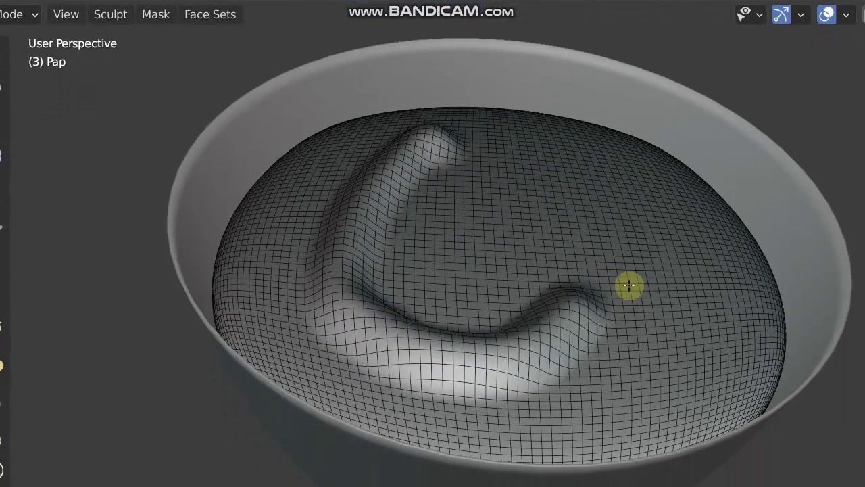
pyautogui.moveTo(628, 286); pyautogui.dragTo(545, 128, button='middle')
pyautogui.moveTo(342, 219); pyautogui.dragTo(464, 247, button='middle')
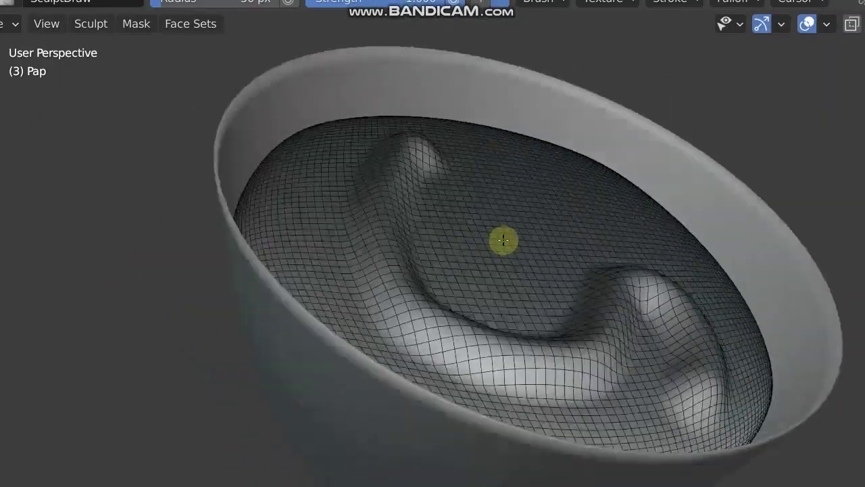
pyautogui.moveTo(466, 208); pyautogui.dragTo(422, 191, button='middle')
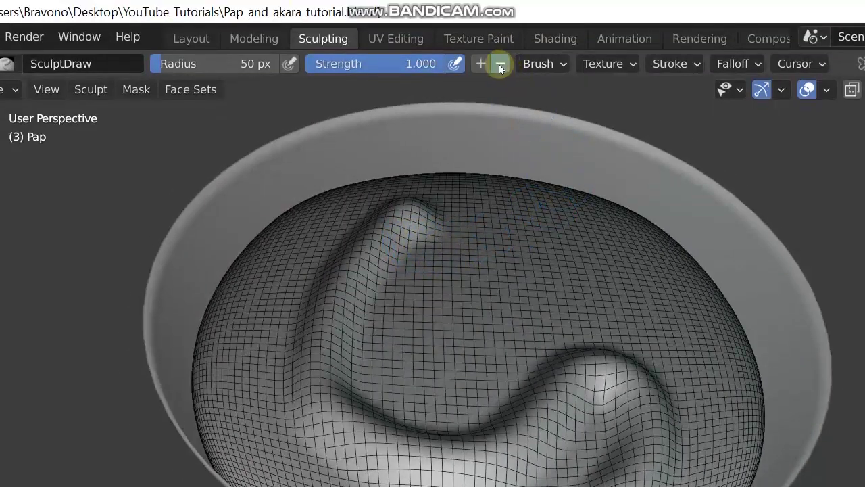
# Try further Subtract strokes across the middle of the Pap surface and undo all the test strokes
pyautogui.click(499, 63)
pyautogui.moveTo(399, 266)
pyautogui.mouseDown()
pyautogui.moveTo(375, 315)
pyautogui.moveTo(365, 366)
pyautogui.moveTo(402, 411)
pyautogui.moveTo(459, 413)
pyautogui.mouseUp()
pyautogui.moveTo(460, 357)
pyautogui.mouseDown()
pyautogui.moveTo(557, 295)
pyautogui.moveTo(629, 301)
pyautogui.mouseUp()
pyautogui.moveTo(414, 186); pyautogui.dragTo(455, 296, button='middle')
pyautogui.hotkey('ctrl', 'z')
pyautogui.hotkey('ctrl', 'z')
pyautogui.hotkey('ctrl', 'z')
pyautogui.hotkey('ctrl', 'z')
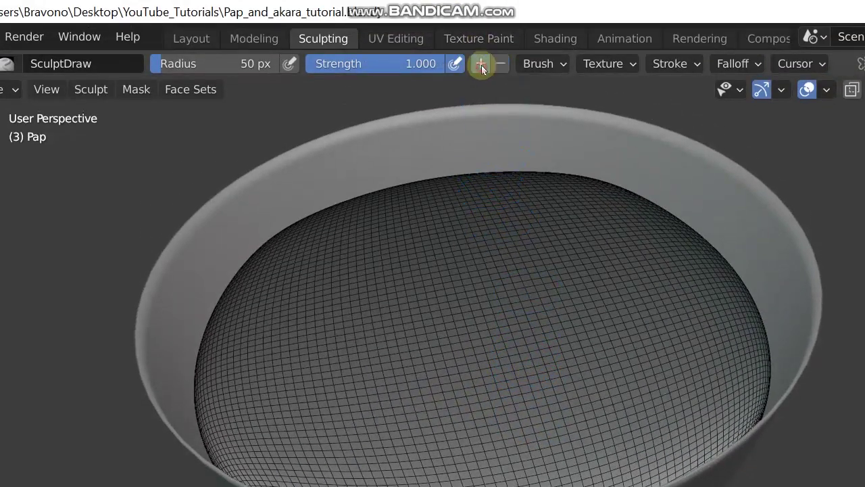
# Try a curved SculptDraw stroke in the Add direction on the Pap surface and undo it
pyautogui.moveTo(521, 365); pyautogui.dragTo(481, 234, button='middle')
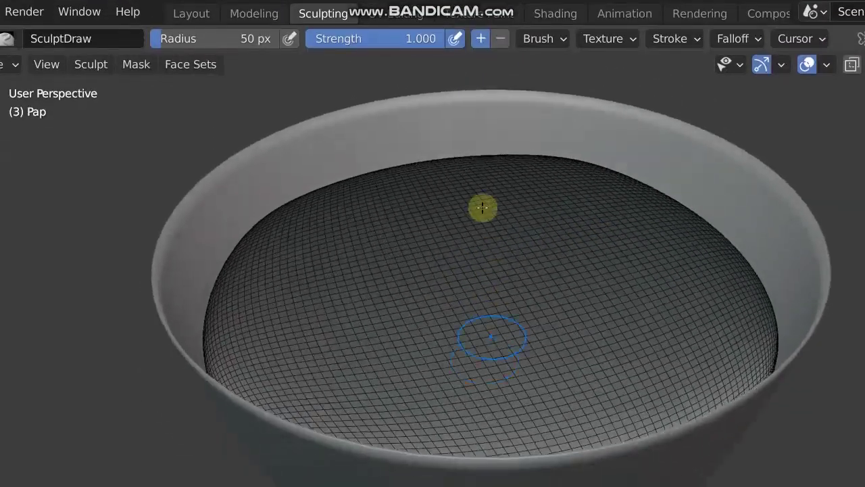
pyautogui.moveTo(410, 230)
pyautogui.mouseDown()
pyautogui.moveTo(345, 380)
pyautogui.moveTo(429, 401)
pyautogui.mouseUp()
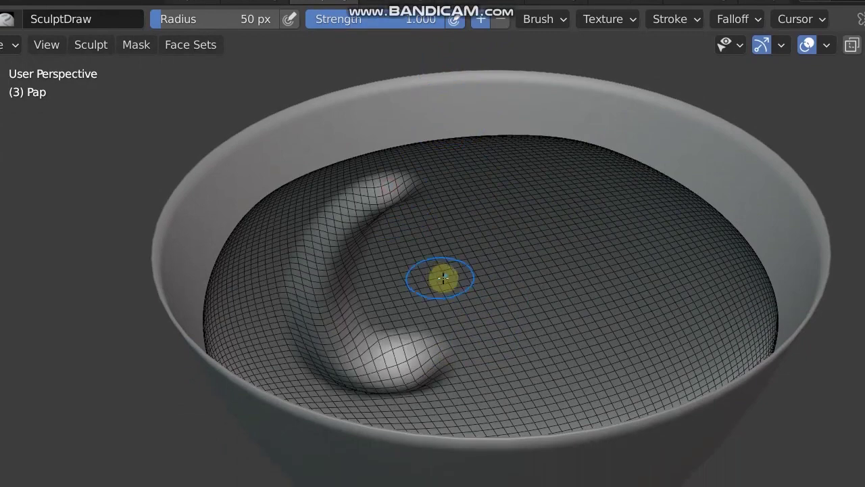
pyautogui.hotkey('ctrl', 'z')
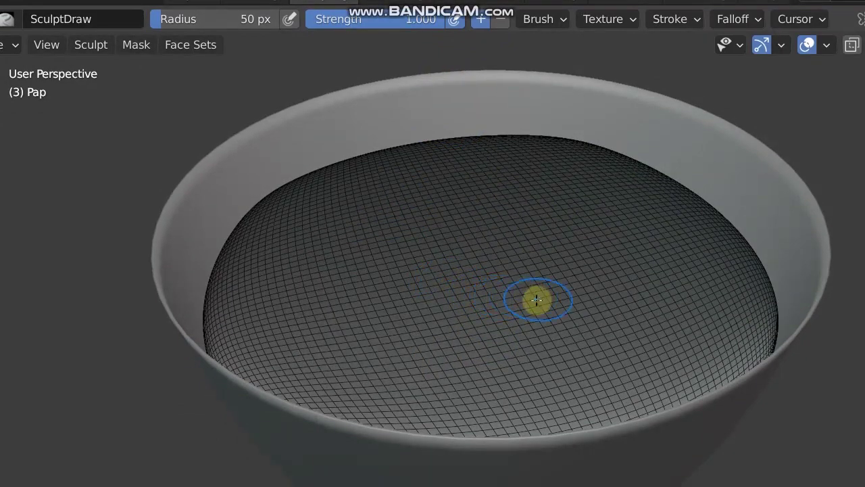
# Put the Pap mesh in Edit Mode and isolate it in local view
pyautogui.press('Tab')
pyautogui.moveTo(511, 343); pyautogui.dragTo(462, 231, button='middle')
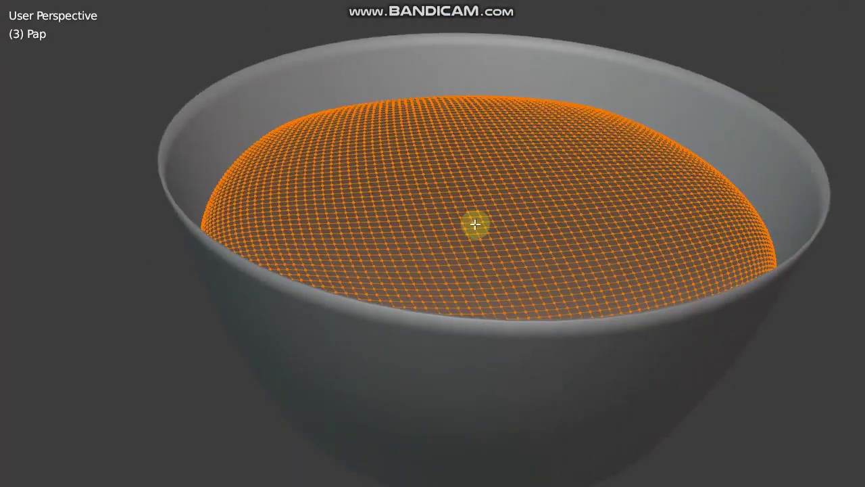
pyautogui.moveTo(543, 286); pyautogui.dragTo(485, 292, button='middle')
pyautogui.press('/')
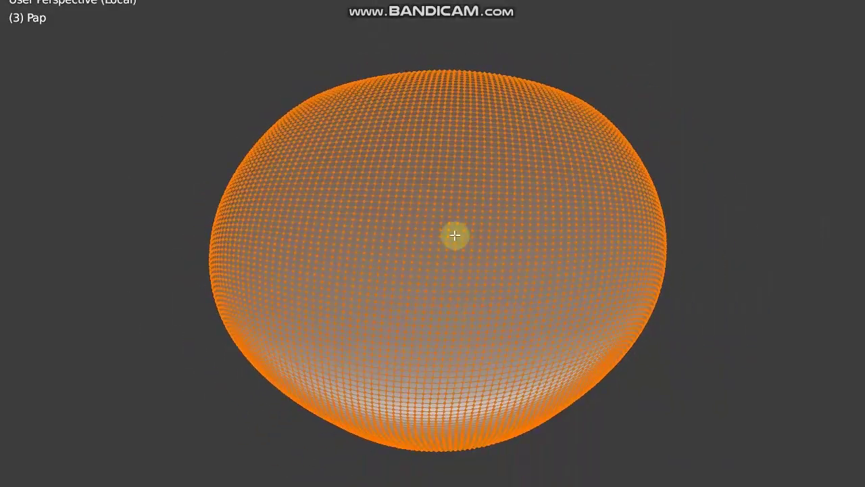
# Turn on the Face Orientation overlay for the viewport
pyautogui.moveTo(454, 253); pyautogui.dragTo(575, 122, button='middle')
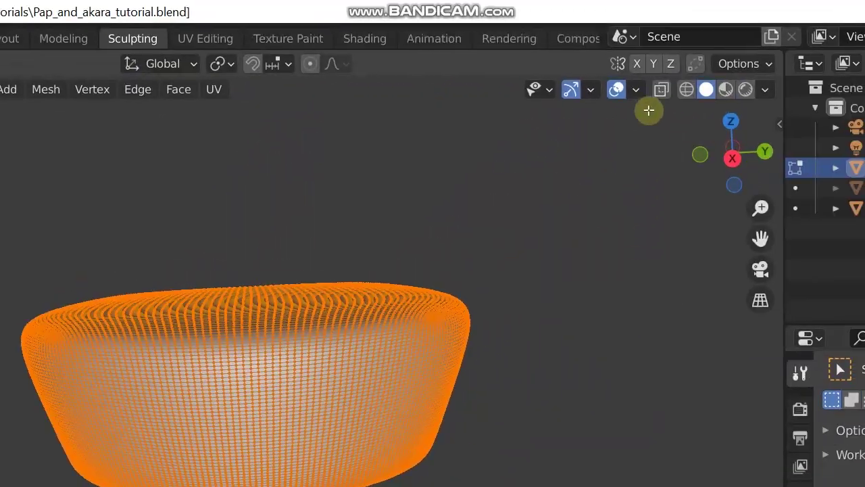
pyautogui.click(635, 90)
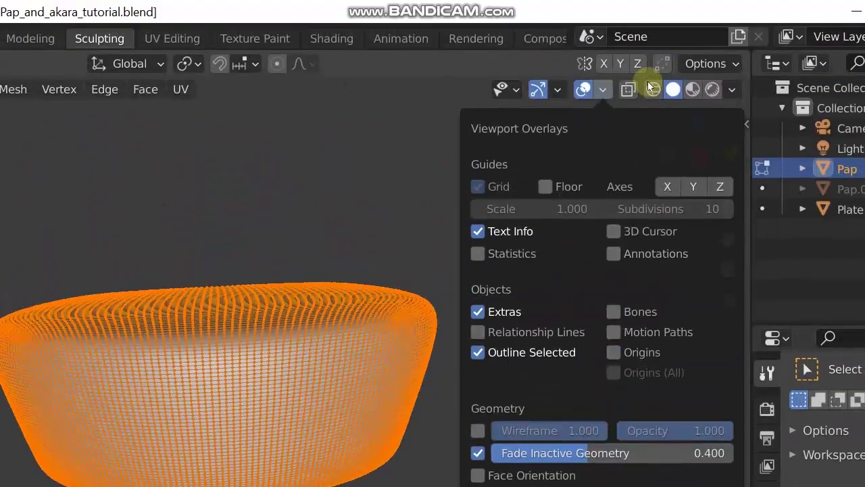
pyautogui.click(560, 89)
pyautogui.click(583, 89)
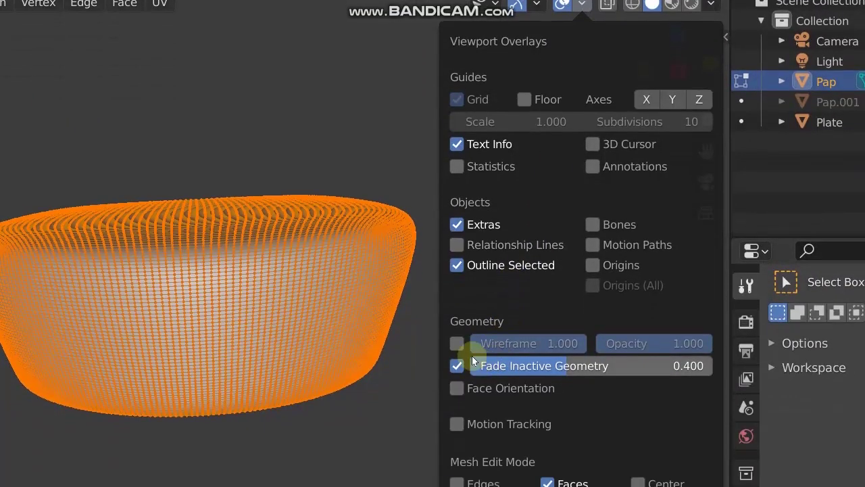
pyautogui.click(587, 86)
pyautogui.click(511, 89)
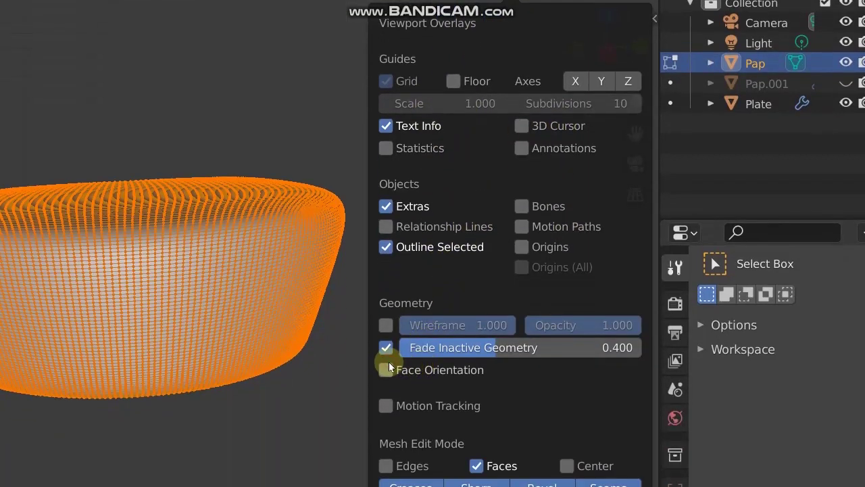
pyautogui.click(388, 367)
# Return to Sculpt Mode and examine the face orientation colours on all sides of the Pap mesh
pyautogui.moveTo(230, 280); pyautogui.dragTo(55, 425, button='middle')
pyautogui.moveTo(276, 365); pyautogui.dragTo(427, 226, button='middle')
pyautogui.press('Tab')
pyautogui.moveTo(502, 252)
pyautogui.mouseDown(button='middle')
pyautogui.moveTo(529, 119)
pyautogui.moveTo(648, 81)
pyautogui.moveTo(559, 151)
pyautogui.mouseUp(button='middle')
pyautogui.moveTo(386, 262)
pyautogui.mouseDown(button='middle')
pyautogui.moveTo(275, 286)
pyautogui.moveTo(305, 139)
pyautogui.mouseUp(button='middle')
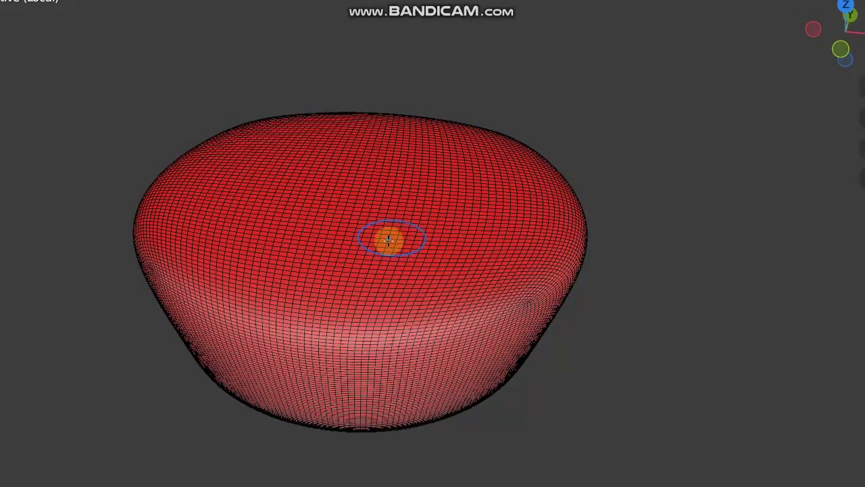
pyautogui.moveTo(502, 268); pyautogui.dragTo(556, 212, button='middle')
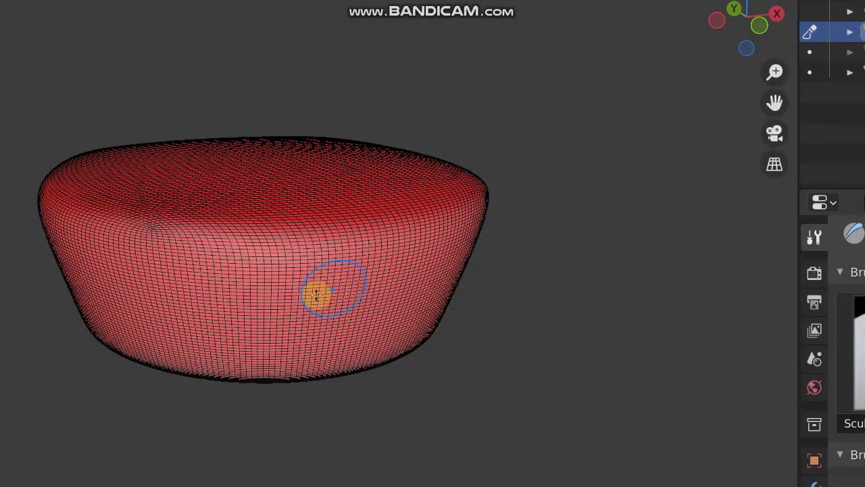
pyautogui.scroll(2, 301, 314)
pyautogui.click(505, 473)
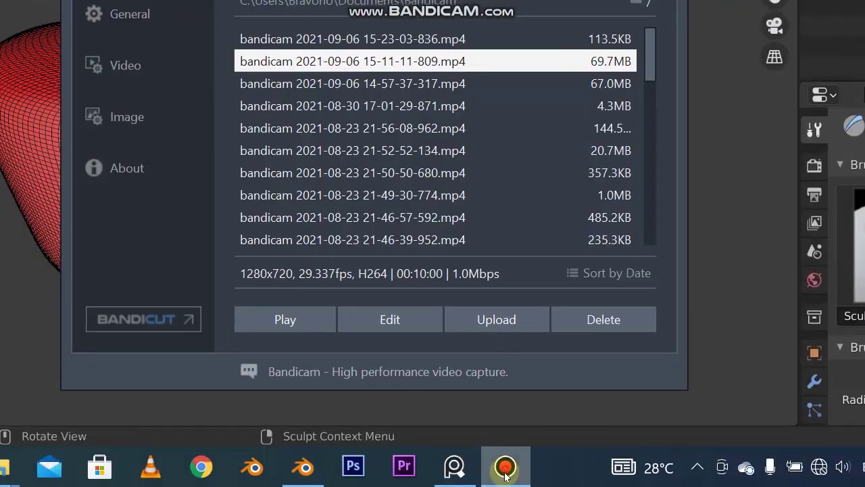
pyautogui.click(504, 466)
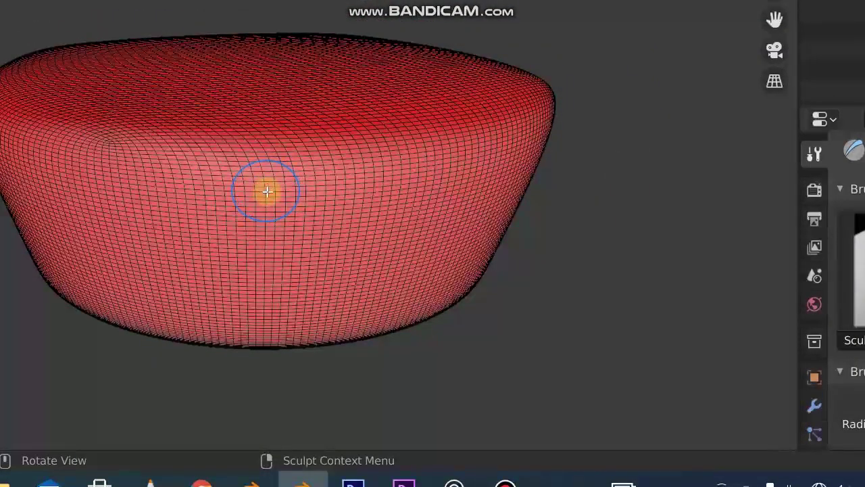
# Switch the Pap mesh to Edit Mode and recalculate the normals of all its faces to point outside
pyautogui.press('Tab')
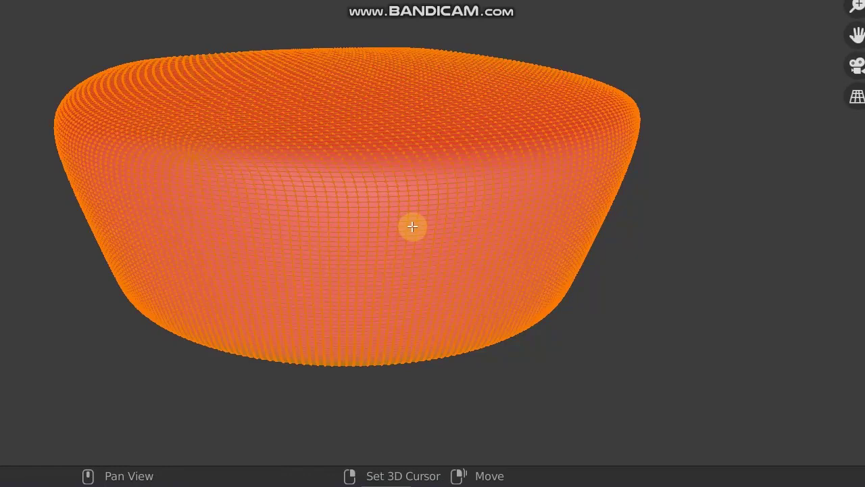
pyautogui.hotkey('shift', 'n')
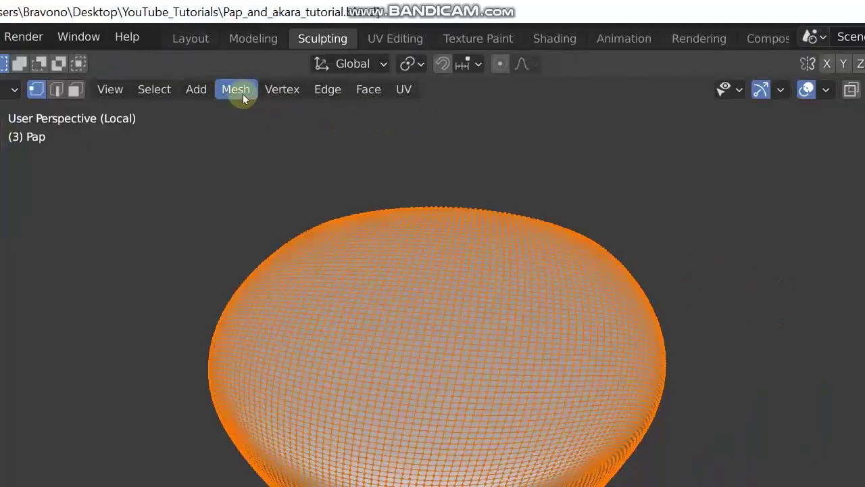
# Recalculate the normals of all selected faces of the Pap mesh to point outside once more
pyautogui.click(242, 91)
pyautogui.click(243, 93)
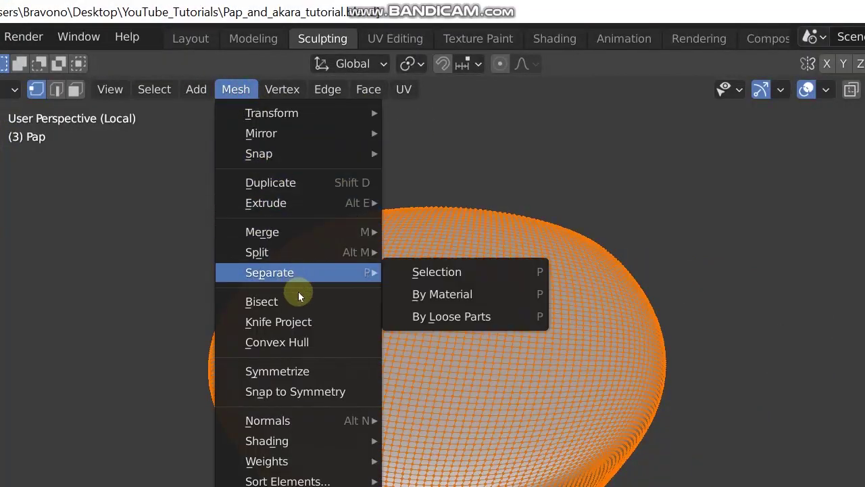
pyautogui.moveTo(292, 421)
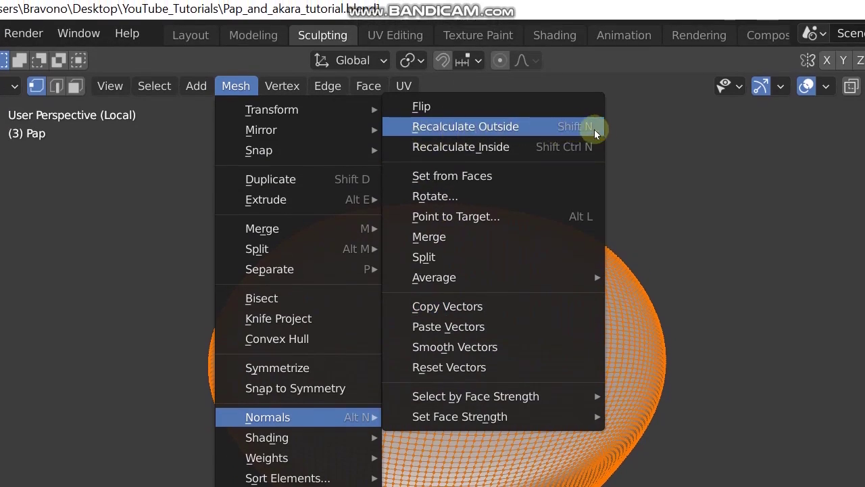
pyautogui.click(601, 127)
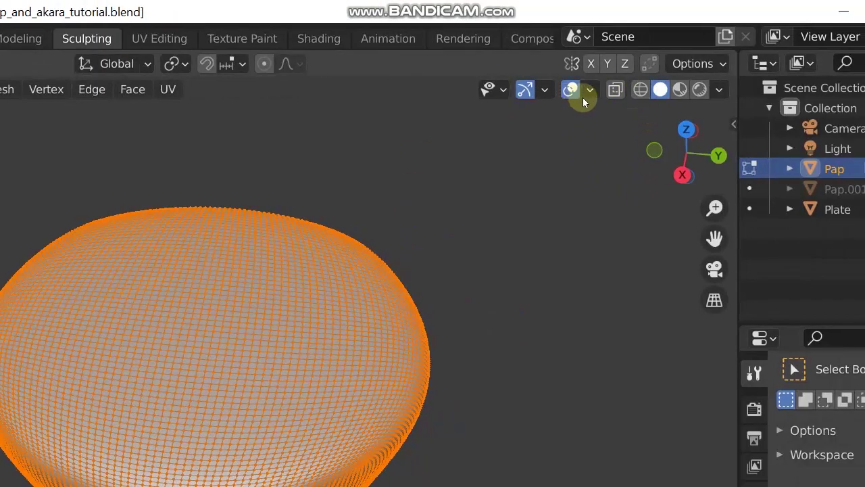
# Turn on the Face Orientation overlay and return the Pap mesh to Sculpt Mode
pyautogui.click(707, 85)
pyautogui.click(584, 471)
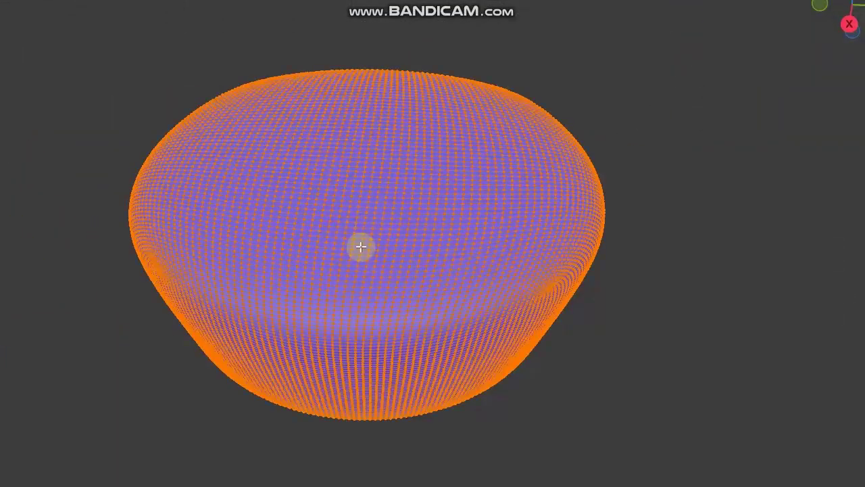
pyautogui.press('Tab')
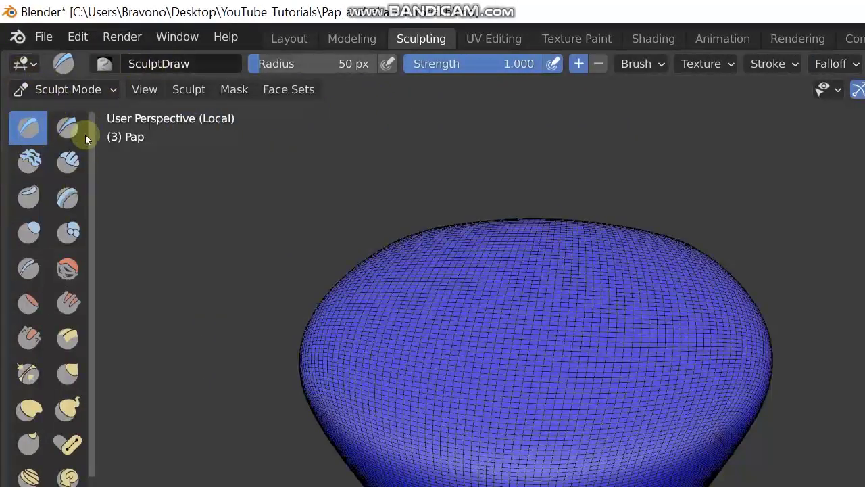
pyautogui.click(86, 94)
pyautogui.press('Tab')
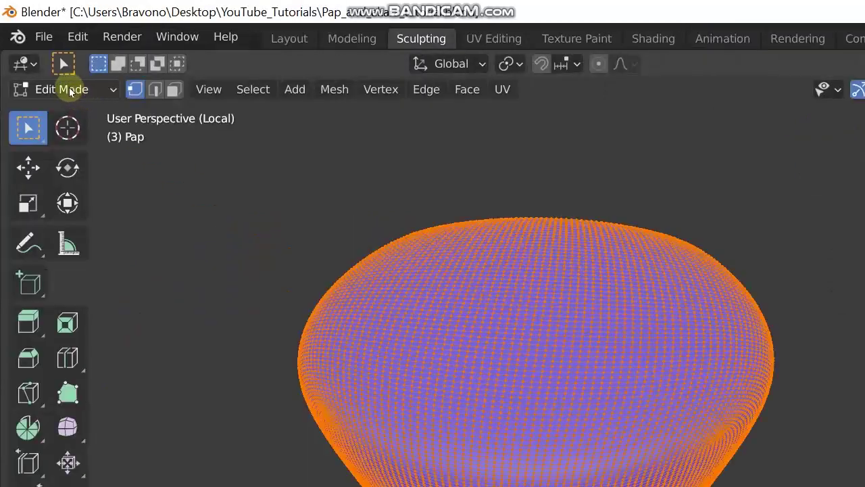
pyautogui.press('Tab')
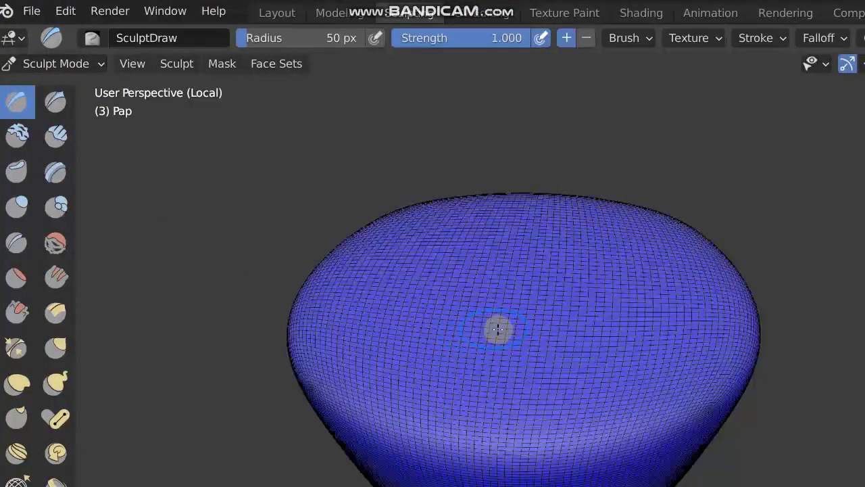
# Leave the Pap mesh's local view to bring back the plate, and turn off the Face Orientation overlay
pyautogui.press('KP_Divide')
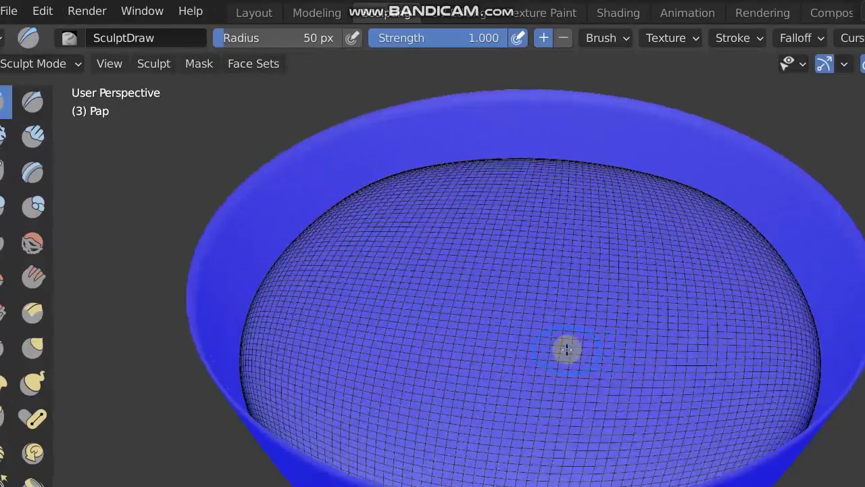
pyautogui.press('KP_Divide')
pyautogui.press('KP_Divide')
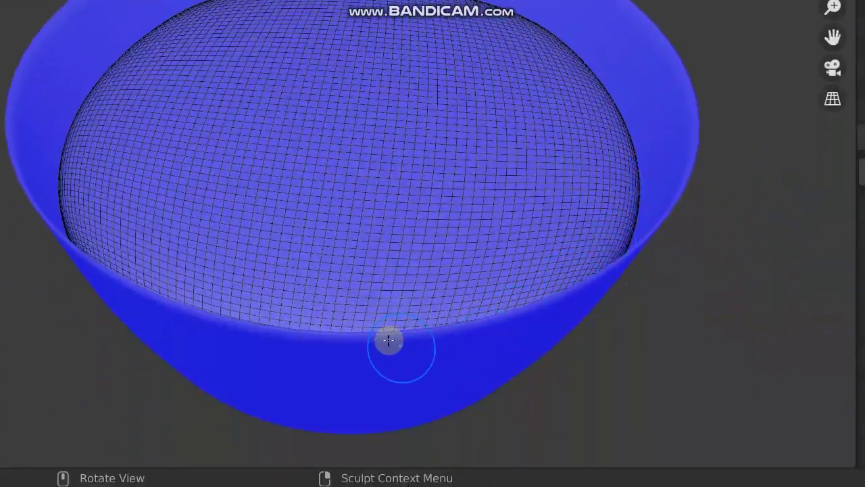
pyautogui.press('KP_Divide')
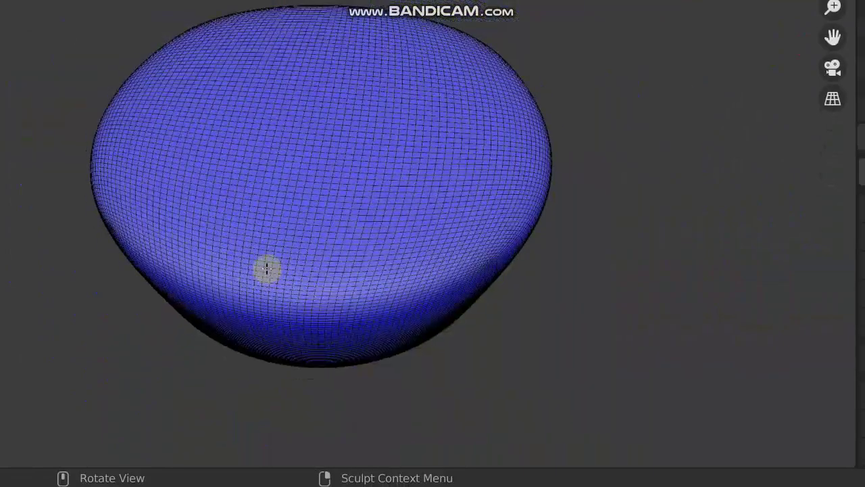
pyautogui.press('KP_Divide')
pyautogui.press('KP_Divide')
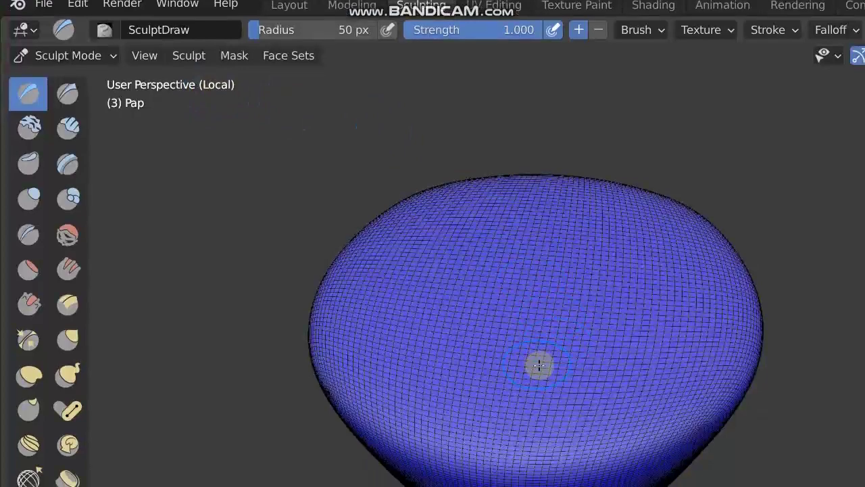
pyautogui.press('KP_Divide')
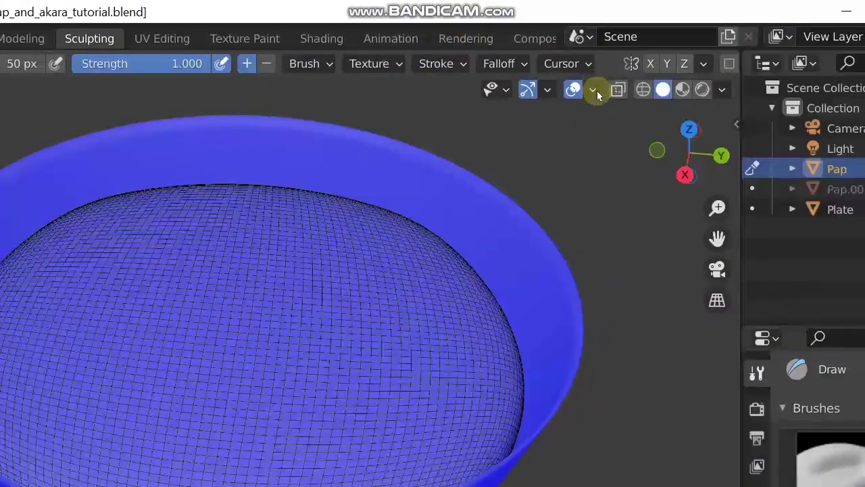
pyautogui.click(593, 89)
pyautogui.click(466, 474)
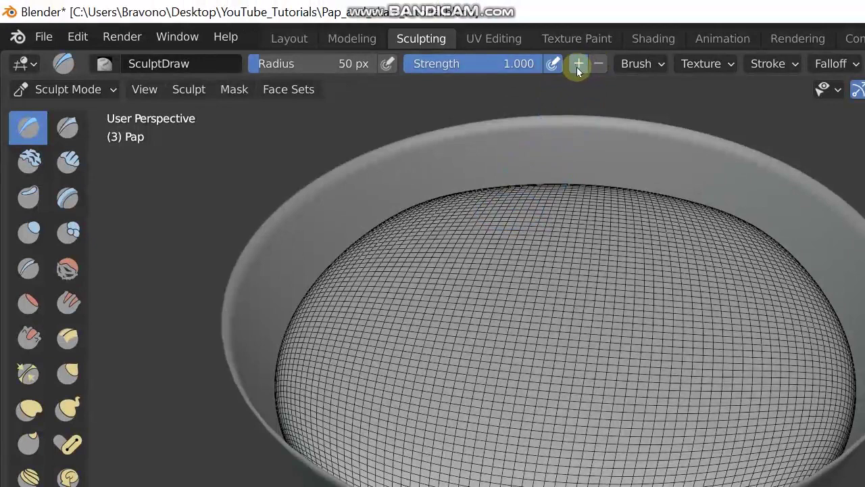
# Sculpt a trial raised ridge along one side of the pap surface with the Draw brush set to Add
pyautogui.click(577, 64)
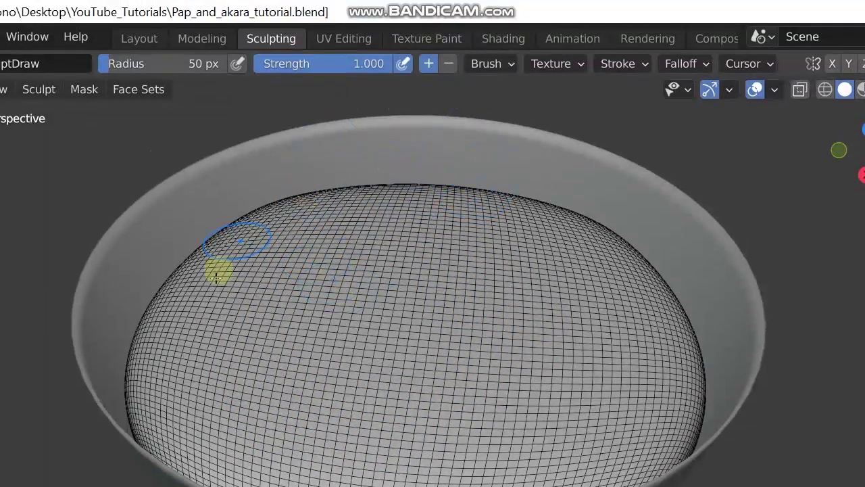
pyautogui.moveTo(282, 313); pyautogui.dragTo(308, 298, button='middle')
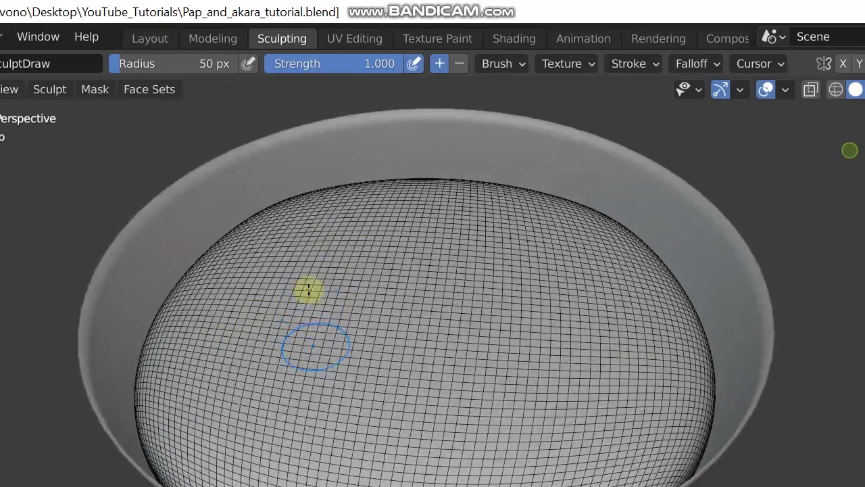
pyautogui.moveTo(275, 305)
pyautogui.mouseDown()
pyautogui.moveTo(295, 432)
pyautogui.moveTo(399, 481)
pyautogui.mouseUp()
pyautogui.moveTo(269, 384)
pyautogui.mouseDown(button='middle')
pyautogui.moveTo(257, 316)
pyautogui.moveTo(285, 298)
pyautogui.mouseUp(button='middle')
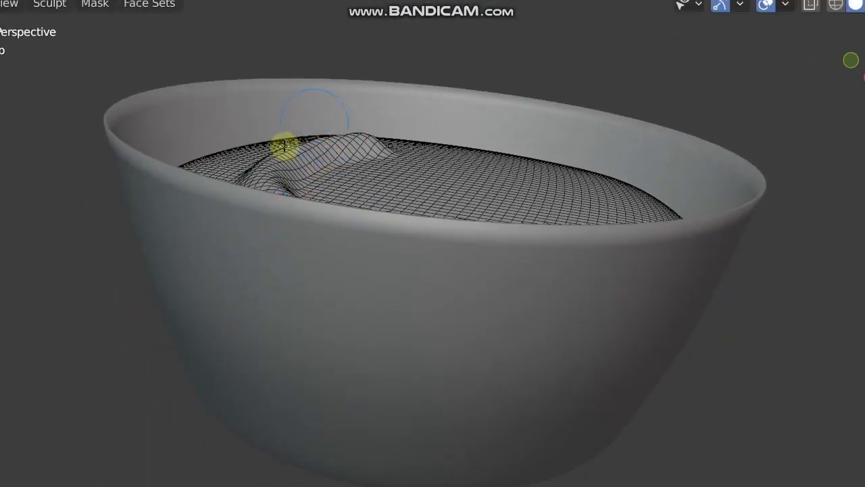
pyautogui.moveTo(320, 169)
pyautogui.mouseDown(button='middle')
pyautogui.moveTo(309, 240)
pyautogui.moveTo(323, 252)
pyautogui.mouseUp(button='middle')
pyautogui.moveTo(334, 219); pyautogui.dragTo(467, 35, button='middle')
# Carve a groove beside the ridge with the brush set to Subtract, and raise a second ridge with it set to Add
pyautogui.click(459, 65)
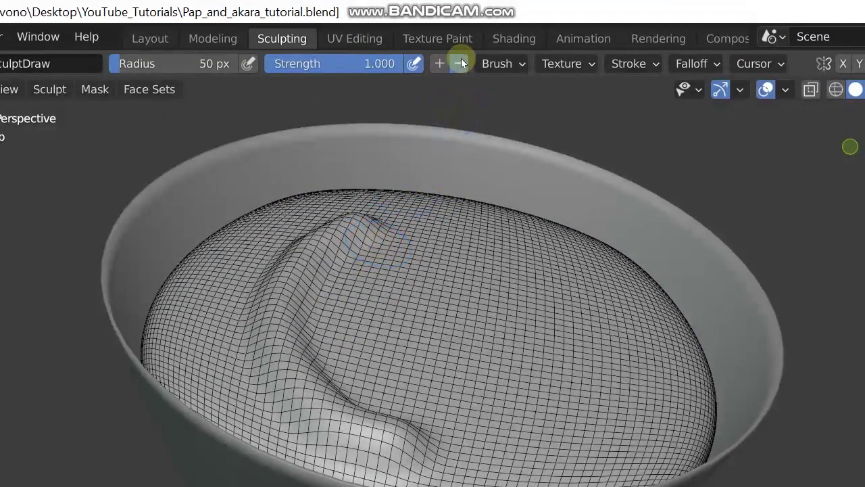
pyautogui.moveTo(338, 274)
pyautogui.mouseDown()
pyautogui.moveTo(320, 332)
pyautogui.moveTo(334, 388)
pyautogui.moveTo(398, 395)
pyautogui.mouseUp()
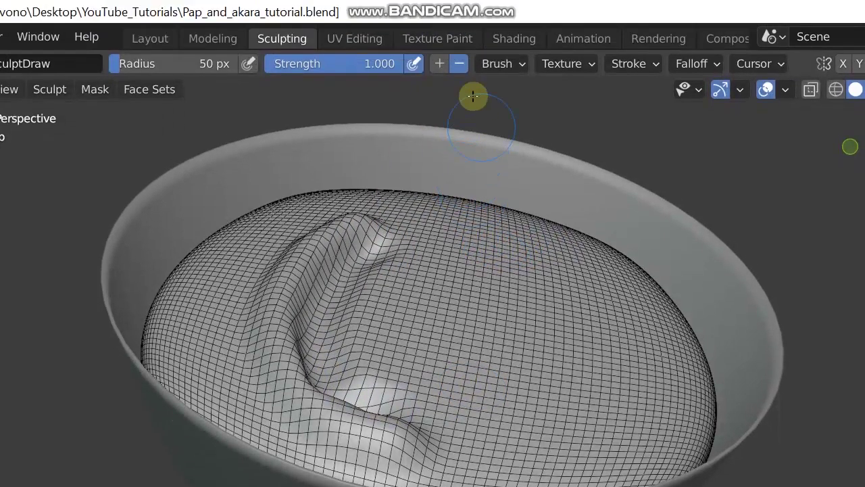
pyautogui.click(439, 16)
pyautogui.moveTo(448, 214)
pyautogui.mouseDown()
pyautogui.moveTo(501, 328)
pyautogui.moveTo(450, 381)
pyautogui.mouseUp()
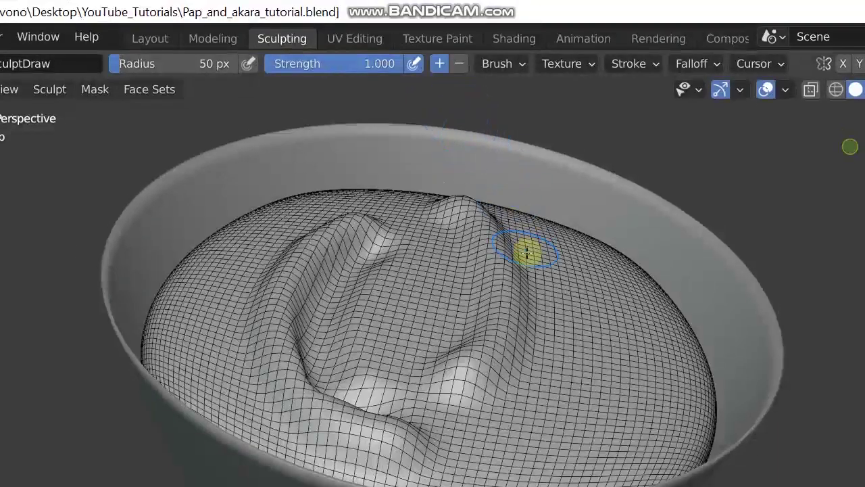
# Undo the second ridge and the groove, and recarve the groove by temporarily inverting the Add brush
pyautogui.hotkey('ctrl', 'z')
pyautogui.hotkey('ctrl', 'z')
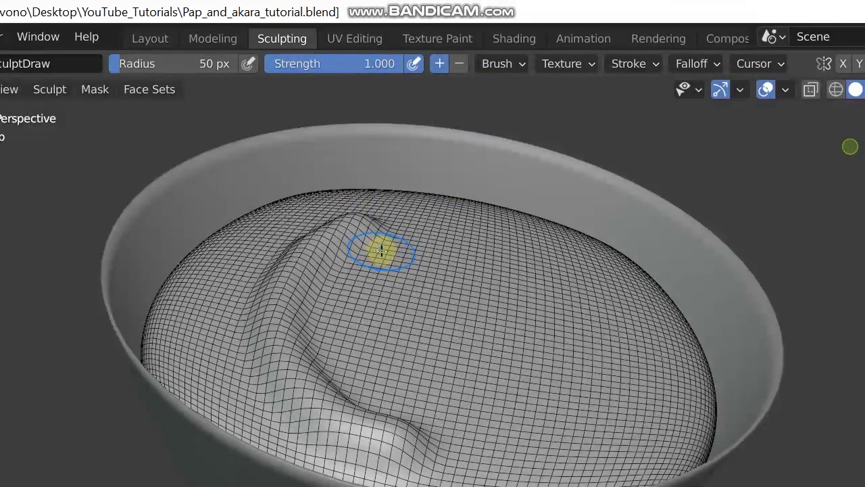
pyautogui.moveTo(351, 263)
pyautogui.keyDown('ctrl'); pyautogui.mouseDown()
pyautogui.moveTo(328, 305)
pyautogui.moveTo(319, 354)
pyautogui.moveTo(338, 386)
pyautogui.moveTo(384, 422)
pyautogui.mouseUp(); pyautogui.keyUp('ctrl')
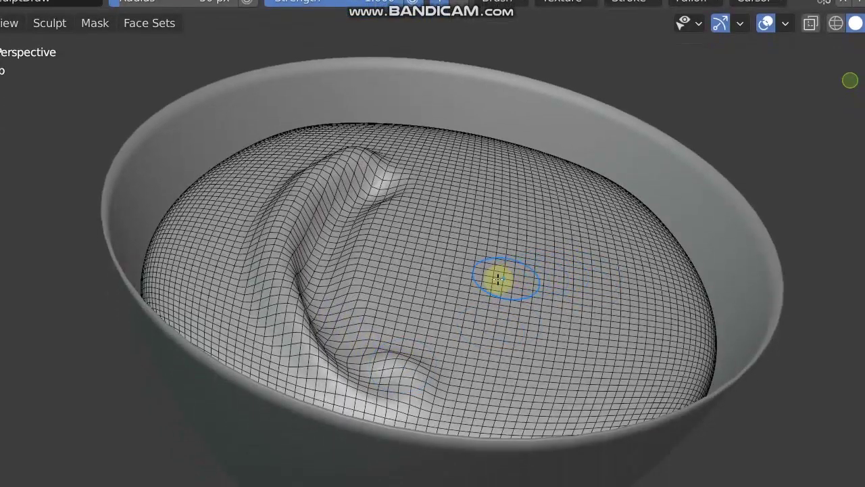
pyautogui.moveTo(369, 257); pyautogui.dragTo(387, 358, button='middle')
# Sculpt a curved ridge along one side of the smooth pap surface and a raised spiral in its centre with the 50 px Draw brush
pyautogui.press('KP_7')
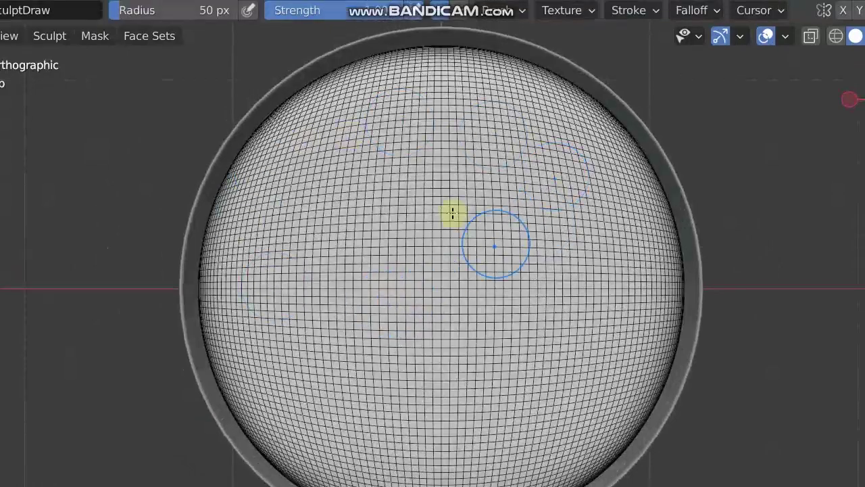
pyautogui.scroll(-2, 429, 306)
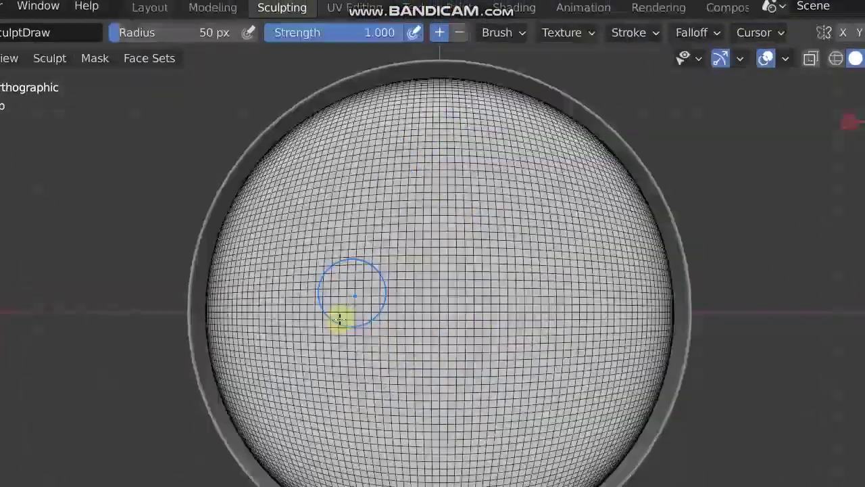
pyautogui.moveTo(338, 292)
pyautogui.mouseDown(button='middle')
pyautogui.moveTo(394, 248)
pyautogui.moveTo(427, 151)
pyautogui.moveTo(398, 173)
pyautogui.moveTo(359, 259)
pyautogui.moveTo(353, 221)
pyautogui.mouseUp(button='middle')
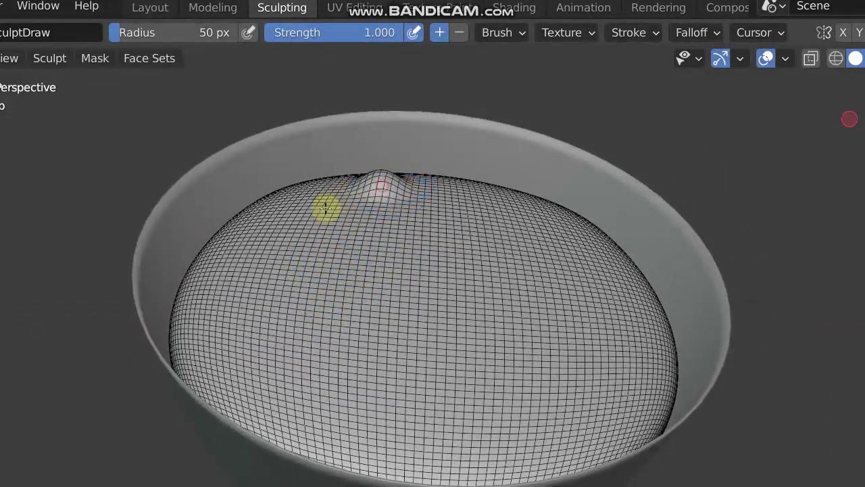
pyautogui.moveTo(258, 311); pyautogui.dragTo(299, 394)
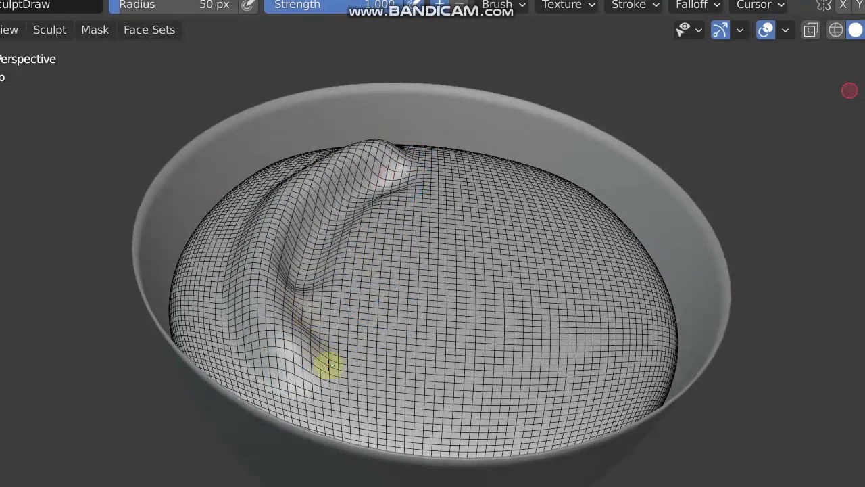
pyautogui.moveTo(320, 355); pyautogui.dragTo(327, 362)
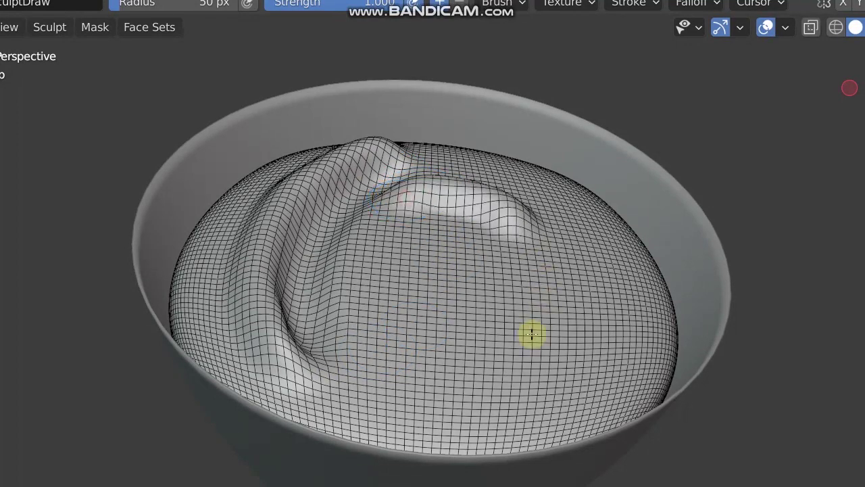
pyautogui.moveTo(538, 316); pyautogui.dragTo(404, 296)
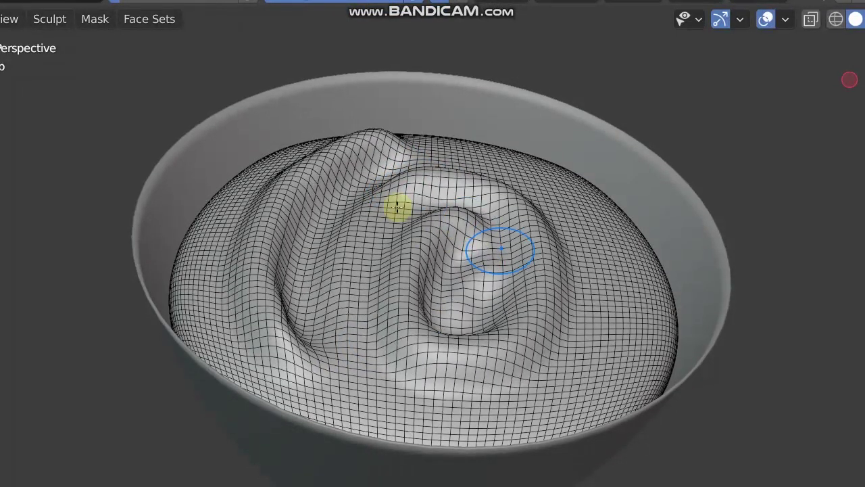
# Build up further raised swirl ridges around the outer edge of the pap surface with the Draw brush
pyautogui.moveTo(328, 360)
pyautogui.mouseDown()
pyautogui.moveTo(425, 405)
pyautogui.moveTo(545, 384)
pyautogui.moveTo(611, 253)
pyautogui.mouseUp()
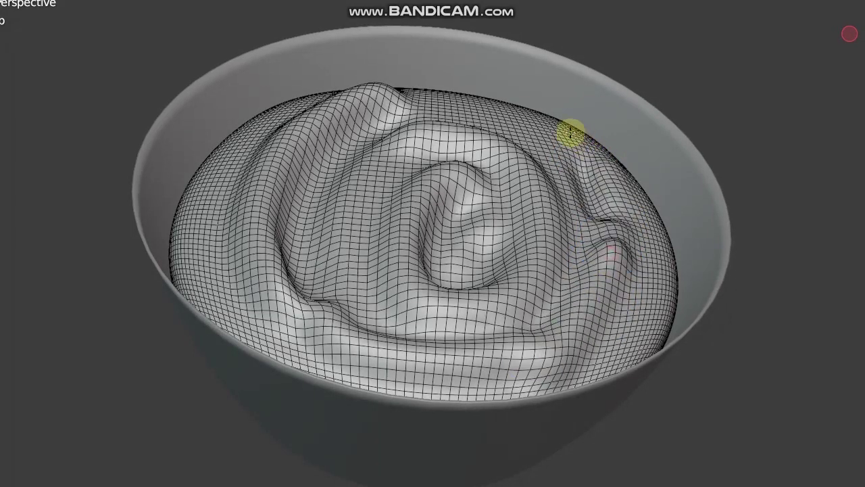
pyautogui.moveTo(571, 133); pyautogui.dragTo(556, 149)
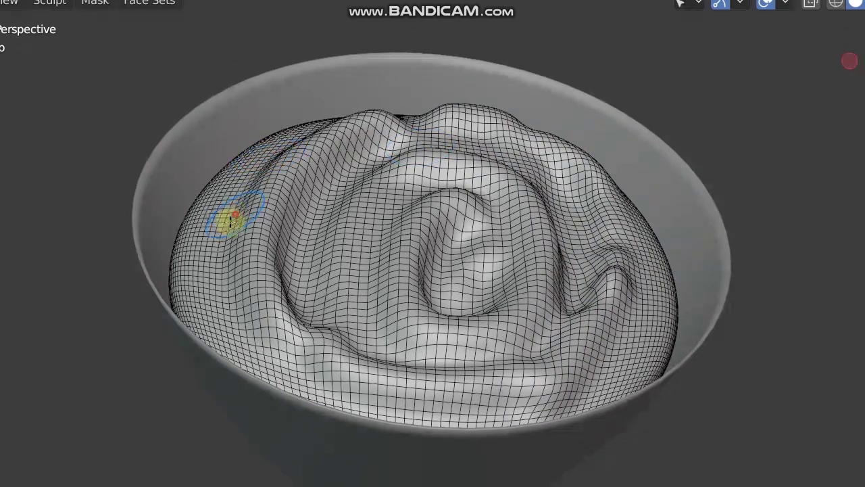
pyautogui.moveTo(231, 222)
pyautogui.mouseDown()
pyautogui.moveTo(290, 355)
pyautogui.moveTo(406, 378)
pyautogui.mouseUp()
# Examine the sculpted swirls of the pap in the bowl from the sides and from above
pyautogui.moveTo(347, 266)
pyautogui.mouseDown(button='middle')
pyautogui.moveTo(458, 299)
pyautogui.moveTo(476, 342)
pyautogui.moveTo(488, 212)
pyautogui.moveTo(358, 241)
pyautogui.moveTo(464, 277)
pyautogui.moveTo(492, 206)
pyautogui.moveTo(438, 267)
pyautogui.moveTo(493, 198)
pyautogui.mouseUp(button='middle')
pyautogui.moveTo(559, 296)
pyautogui.mouseDown(button='middle')
pyautogui.moveTo(492, 290)
pyautogui.moveTo(426, 312)
pyautogui.mouseUp(button='middle')
pyautogui.moveTo(450, 263)
pyautogui.mouseDown(button='middle')
pyautogui.moveTo(436, 312)
pyautogui.moveTo(458, 247)
pyautogui.moveTo(397, 297)
pyautogui.mouseUp(button='middle')
pyautogui.moveTo(318, 308)
pyautogui.mouseDown(button='middle')
pyautogui.moveTo(275, 293)
pyautogui.moveTo(288, 347)
pyautogui.moveTo(513, 292)
pyautogui.moveTo(247, 187)
pyautogui.moveTo(648, 297)
pyautogui.moveTo(361, 153)
pyautogui.moveTo(351, 188)
pyautogui.mouseUp(button='middle')
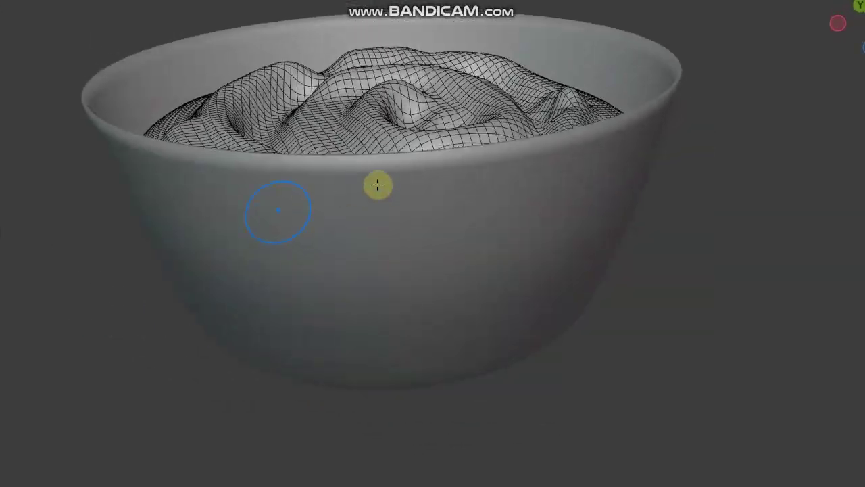
pyautogui.moveTo(383, 126)
pyautogui.mouseDown(button='middle')
pyautogui.moveTo(487, 196)
pyautogui.moveTo(559, 182)
pyautogui.moveTo(504, 261)
pyautogui.moveTo(464, 197)
pyautogui.mouseUp(button='middle')
pyautogui.scroll(-2, 579, 158)
pyautogui.moveTo(304, 328); pyautogui.dragTo(338, 369, button='middle')
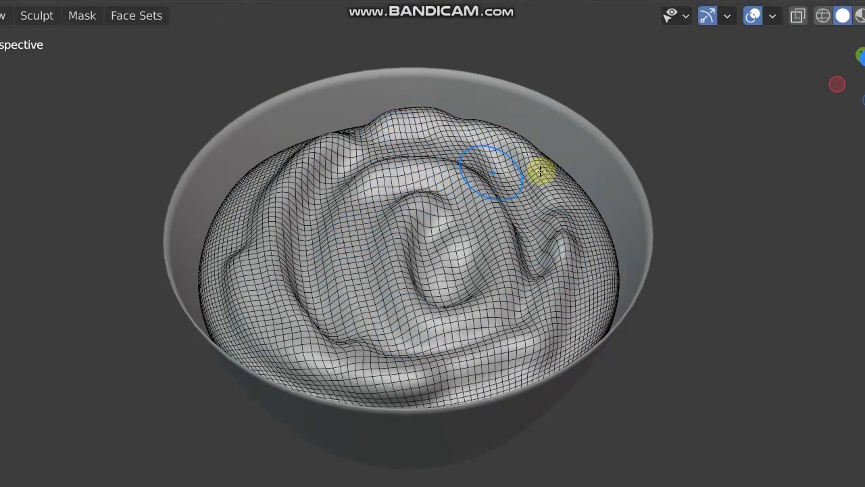
pyautogui.moveTo(324, 361); pyautogui.dragTo(351, 318, button='middle')
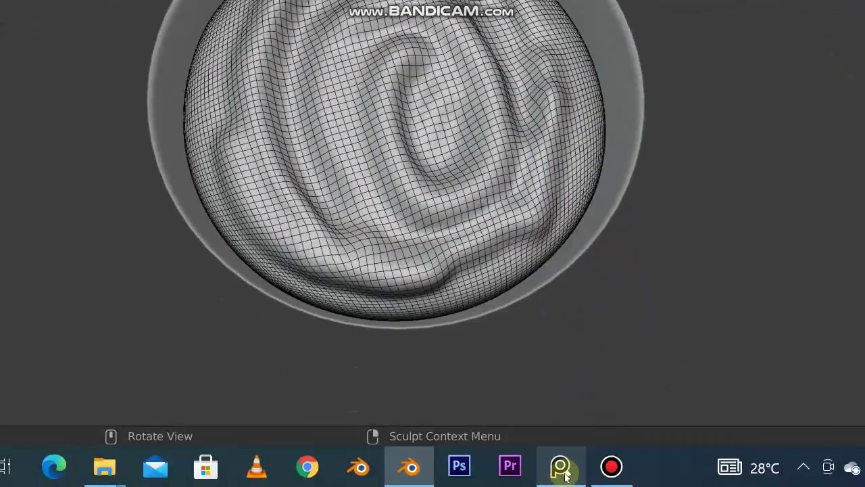
# Switch to PureRef, place the pap and akara reference image beside the bowl and set its window to stay always on top
pyautogui.click(561, 476)
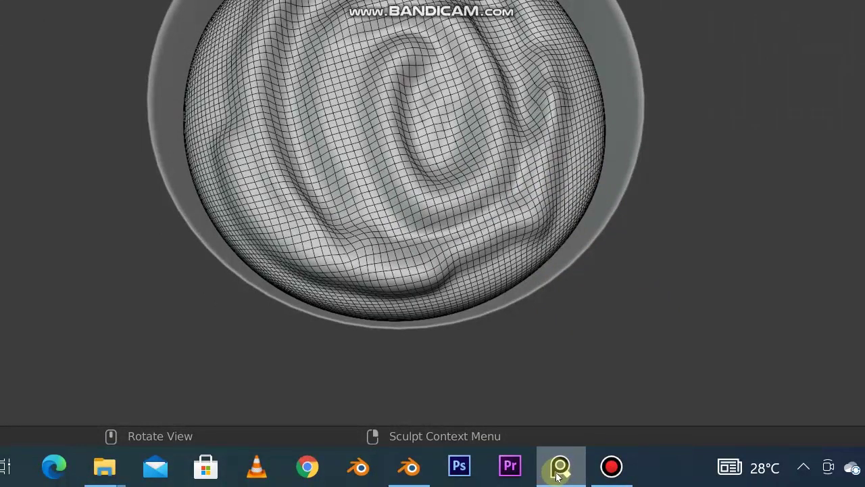
pyautogui.hotkey('ctrl', 'shift', 'b')
pyautogui.moveTo(716, 106); pyautogui.dragTo(826, 42, button='right')
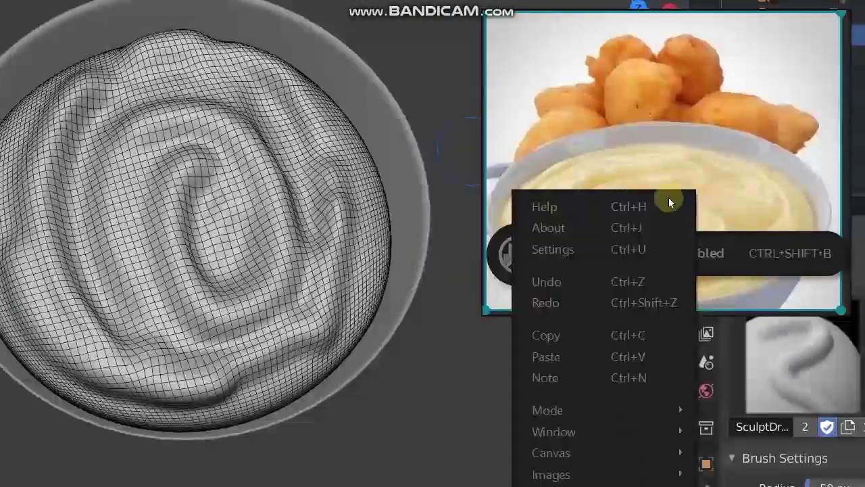
pyautogui.hotkey('ctrl', 'shift', 'a')
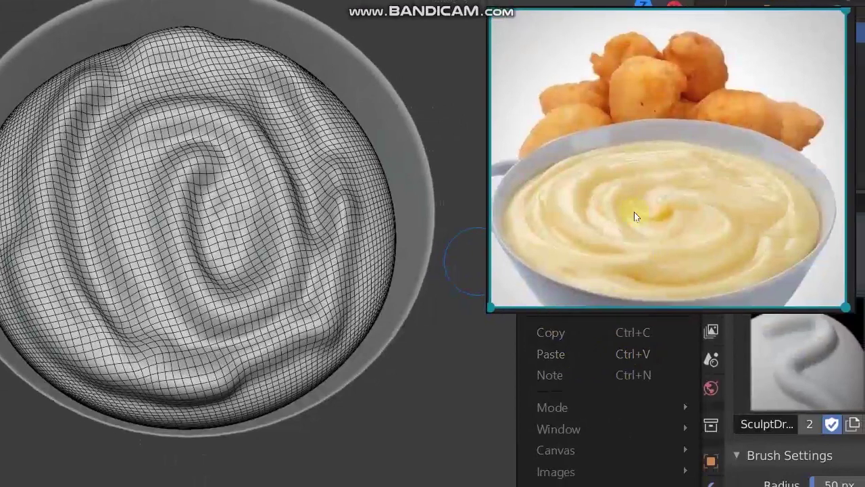
pyautogui.click(676, 222)
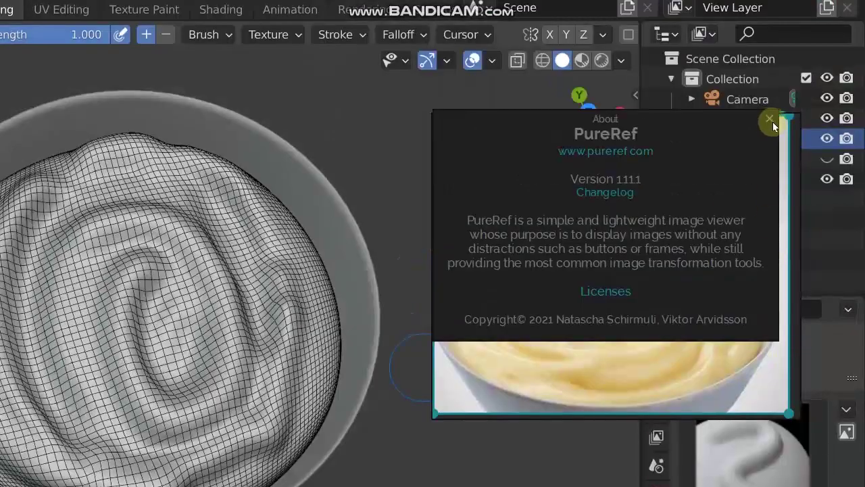
pyautogui.click(769, 12)
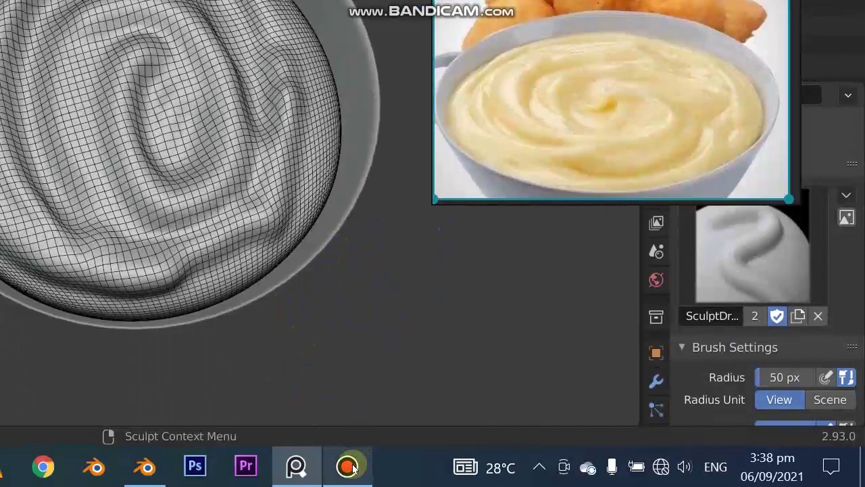
pyautogui.click(348, 467)
pyautogui.click(354, 468)
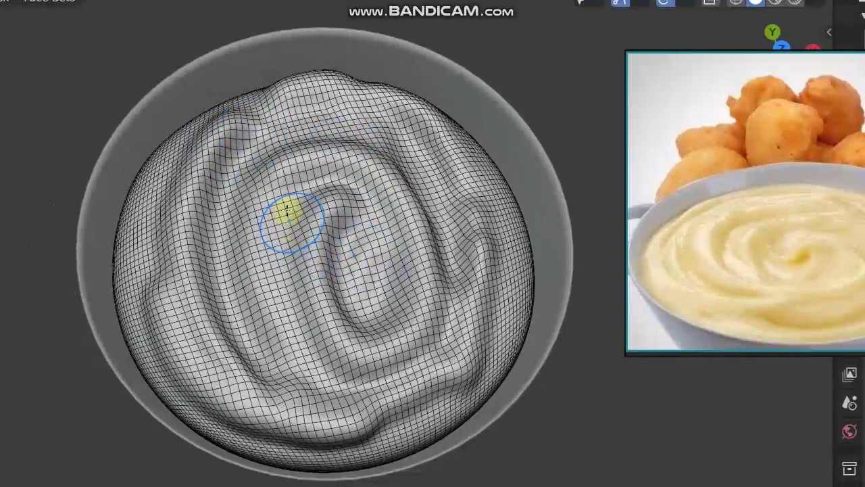
# Soften the sculpted swirls across the pap surface with the Smooth brush at 50 px radius and 0.700 strength
pyautogui.moveTo(288, 210)
pyautogui.mouseDown()
pyautogui.moveTo(396, 199)
pyautogui.moveTo(279, 266)
pyautogui.moveTo(277, 227)
pyautogui.moveTo(383, 238)
pyautogui.mouseUp()
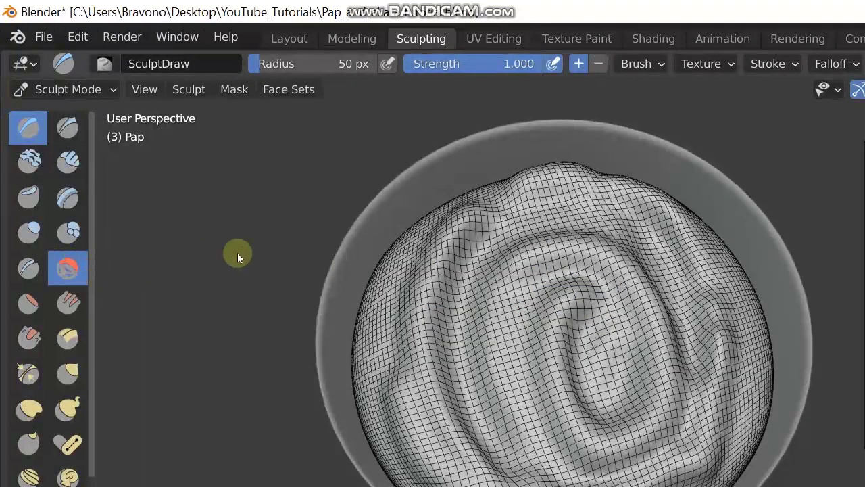
pyautogui.hotkey('shift', 's')
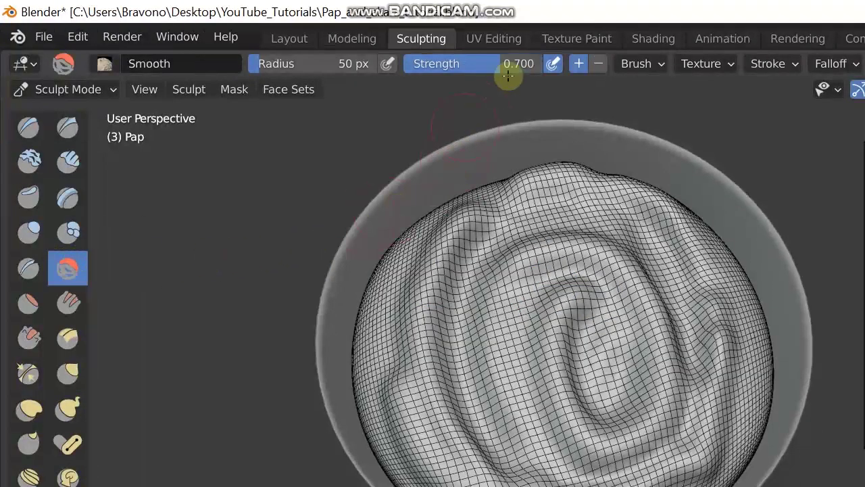
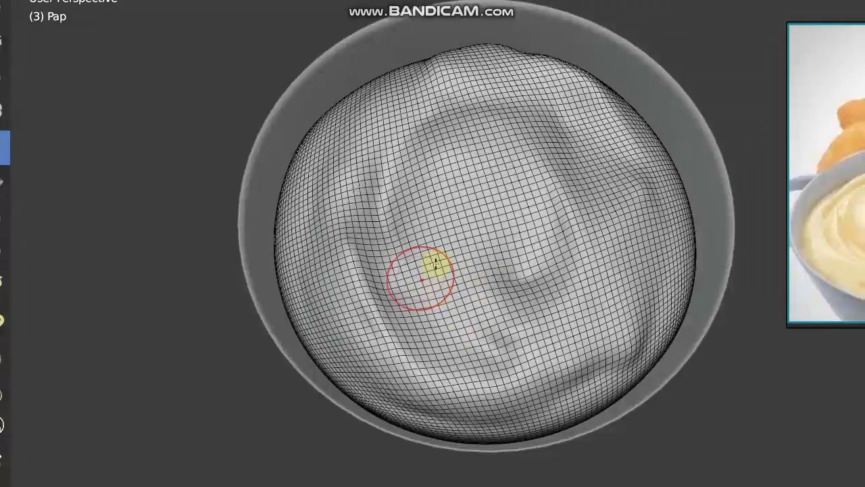
pyautogui.moveTo(436, 297); pyautogui.dragTo(485, 309, button='middle')
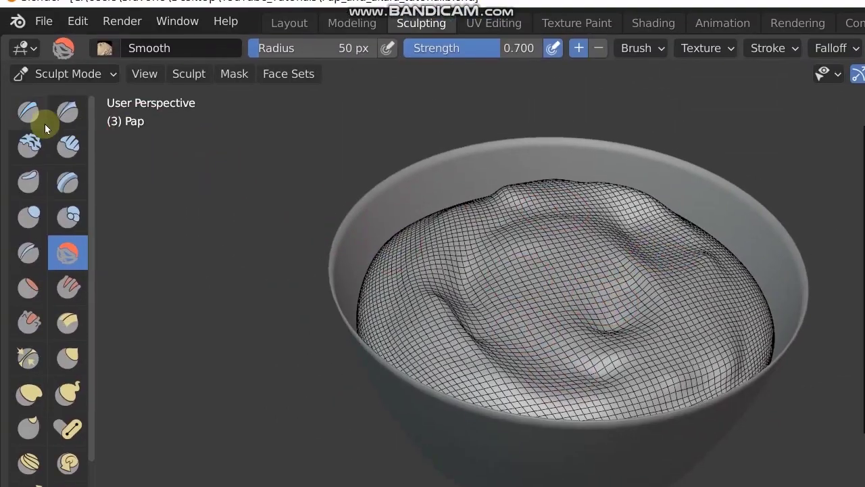
# Switch back to the Draw brush for sculpting the pap
pyautogui.click(23, 64)
pyautogui.press('shift')
# Try two brush strokes across the middle of the smoothed pap surface and undo them
pyautogui.moveTo(459, 327)
pyautogui.mouseDown()
pyautogui.moveTo(641, 261)
pyautogui.moveTo(599, 251)
pyautogui.mouseUp()
pyautogui.moveTo(550, 268); pyautogui.dragTo(541, 286)
pyautogui.moveTo(573, 357); pyautogui.dragTo(560, 406, button='middle')
pyautogui.scroll(-2, 346, 285)
pyautogui.hotkey('ctrl', 'z')
pyautogui.hotkey('ctrl', 'z')
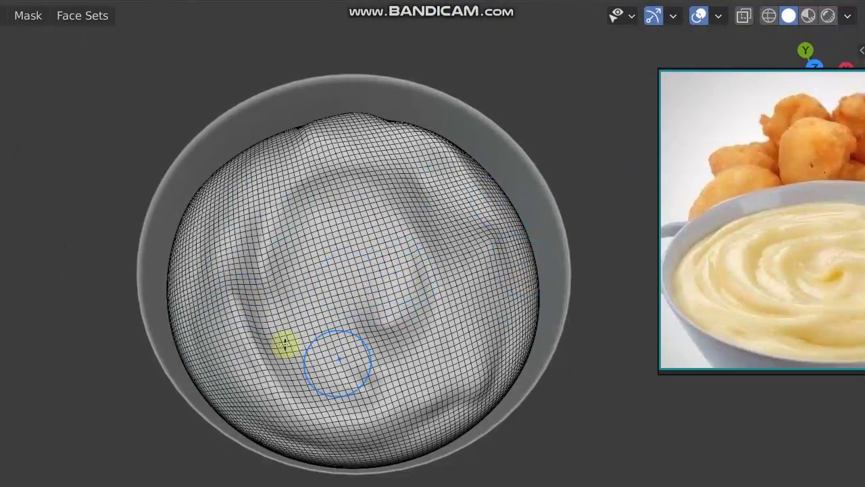
# Examine the smoothed pap surface inside the bowl from above and from low side angles
pyautogui.moveTo(285, 345); pyautogui.dragTo(351, 139, button='middle')
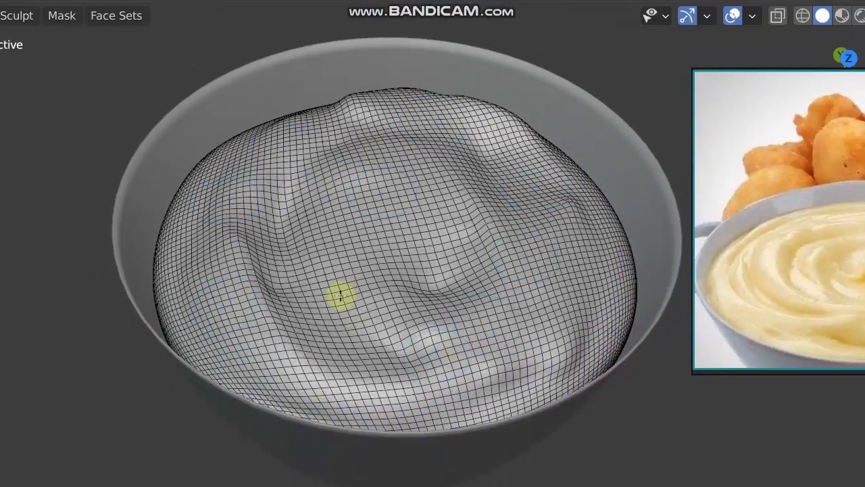
pyautogui.moveTo(340, 295); pyautogui.dragTo(424, 287, button='middle')
pyautogui.keyDown('ctrl'); pyautogui.moveTo(574, 301); pyautogui.dragTo(406, 122, button='middle'); pyautogui.keyUp('ctrl')
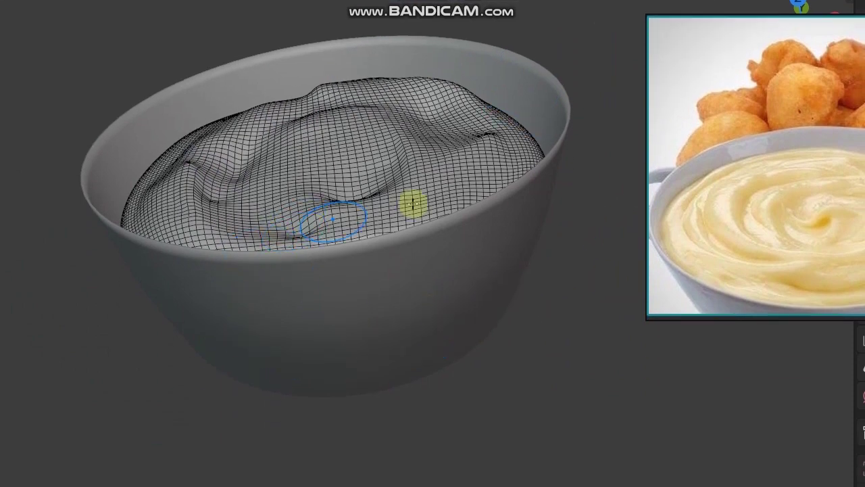
pyautogui.moveTo(456, 324); pyautogui.dragTo(534, 347, button='middle')
pyautogui.moveTo(524, 291); pyautogui.dragTo(338, 260, button='middle')
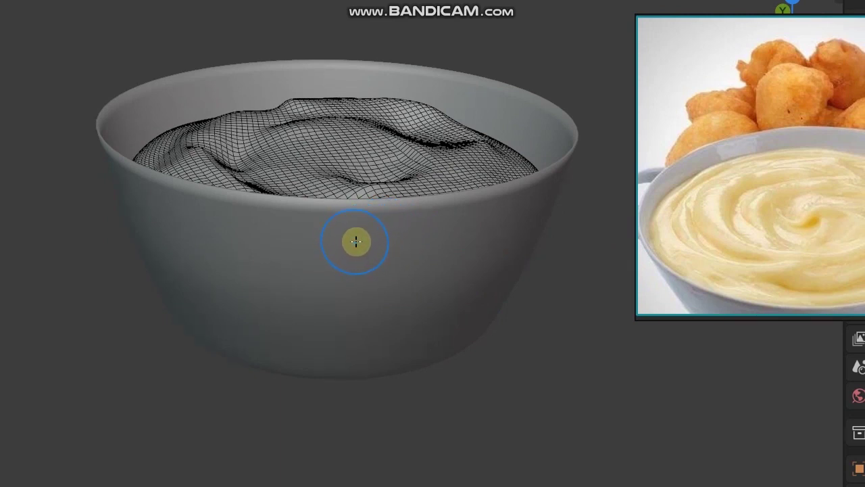
pyautogui.moveTo(446, 311); pyautogui.dragTo(399, 293, button='middle')
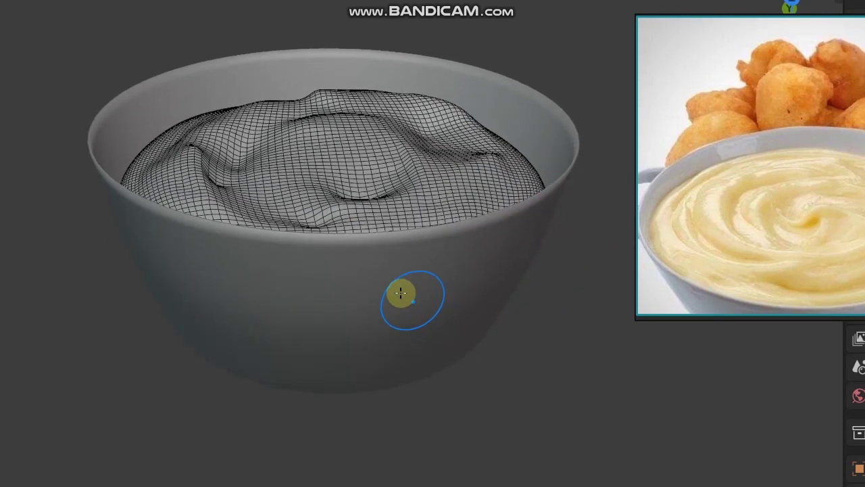